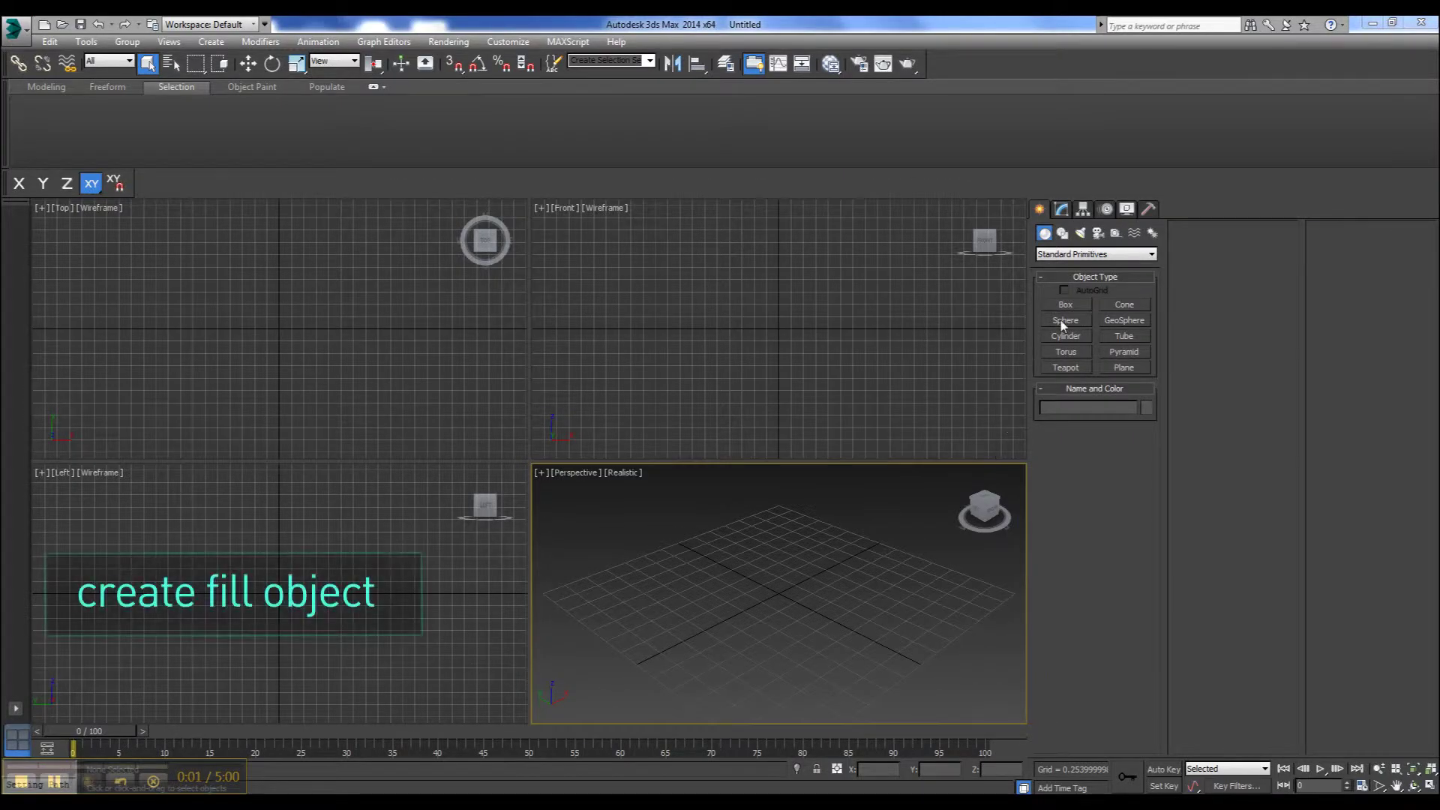
Create a small sphere at the scene centre and move it left along X
click(1066, 320)
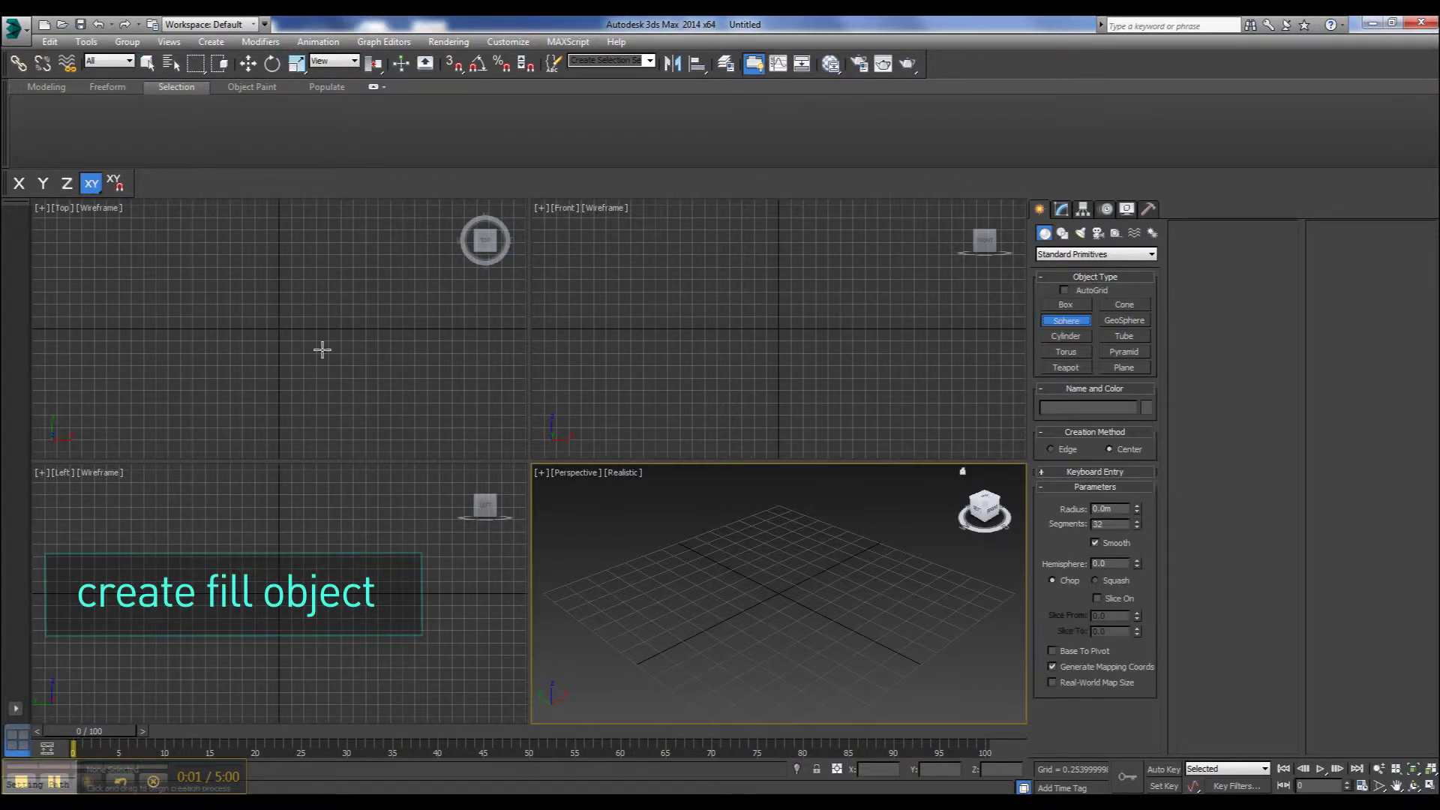
drag(275, 328, 281, 334)
right_click(777, 301)
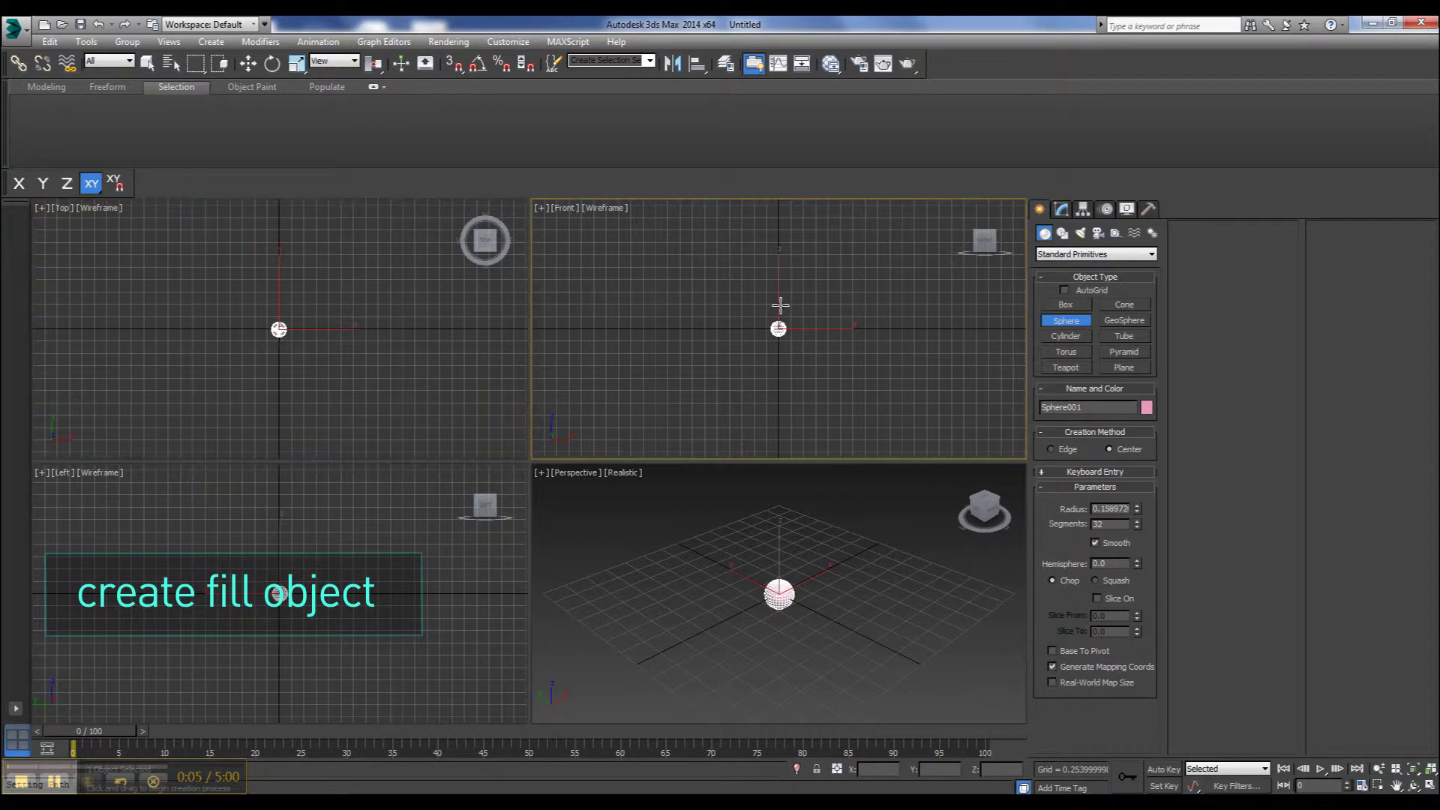
click(248, 63)
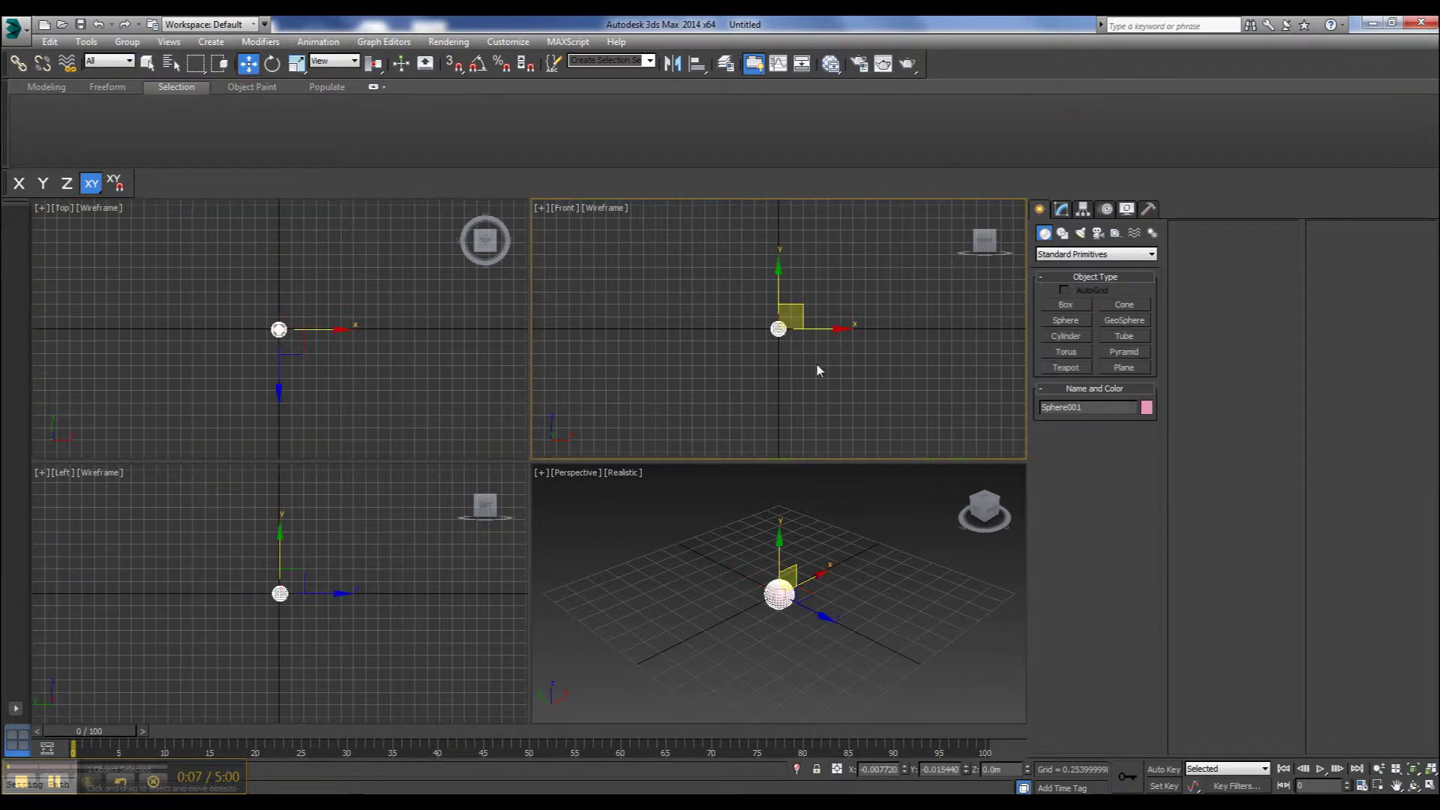
mouse_move(834, 330)
mouse_down()
mouse_move(702, 331)
mouse_move(750, 331)
mouse_up()
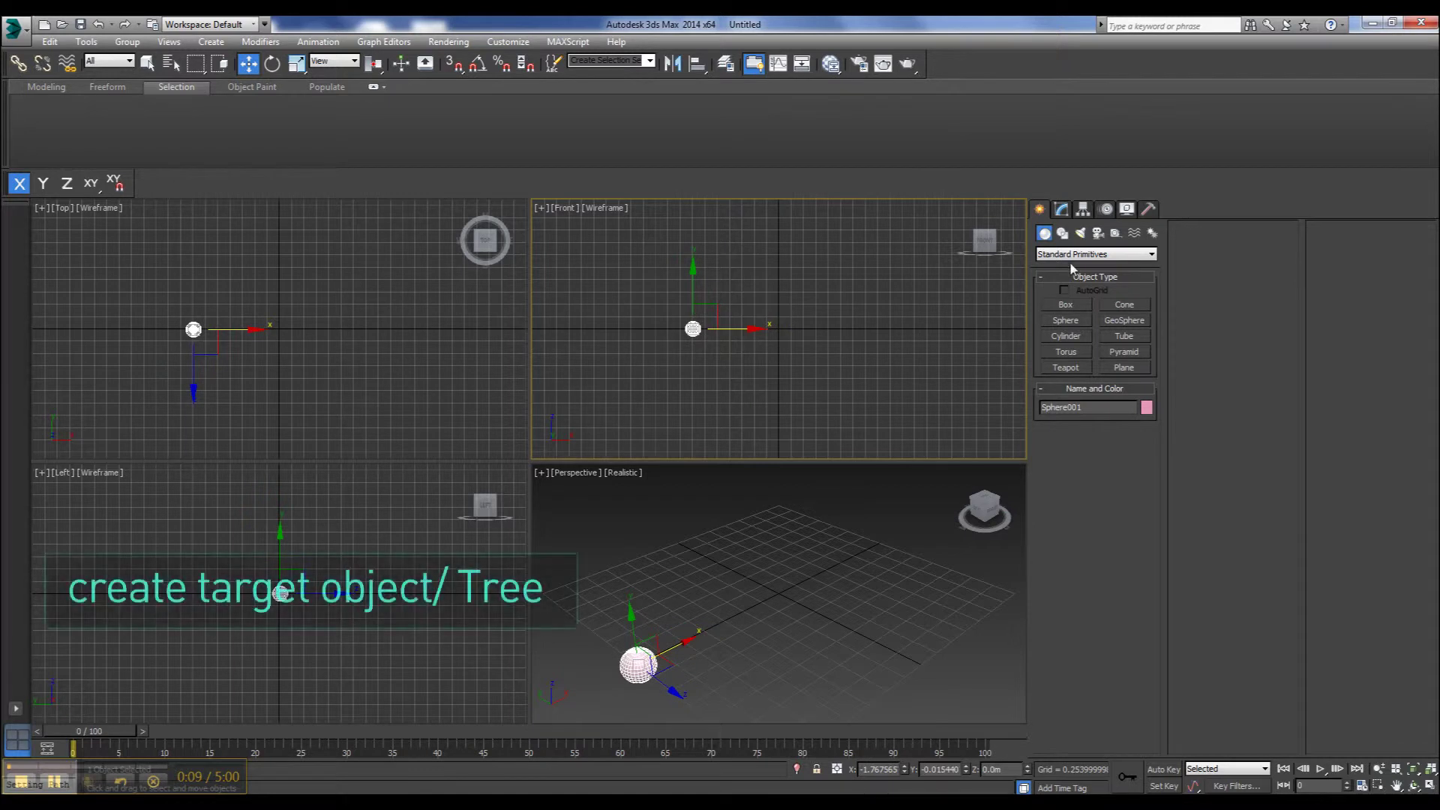
Place a Scotch Pine tree from the AEC Extended Foliage category in the Top viewport
click(1095, 254)
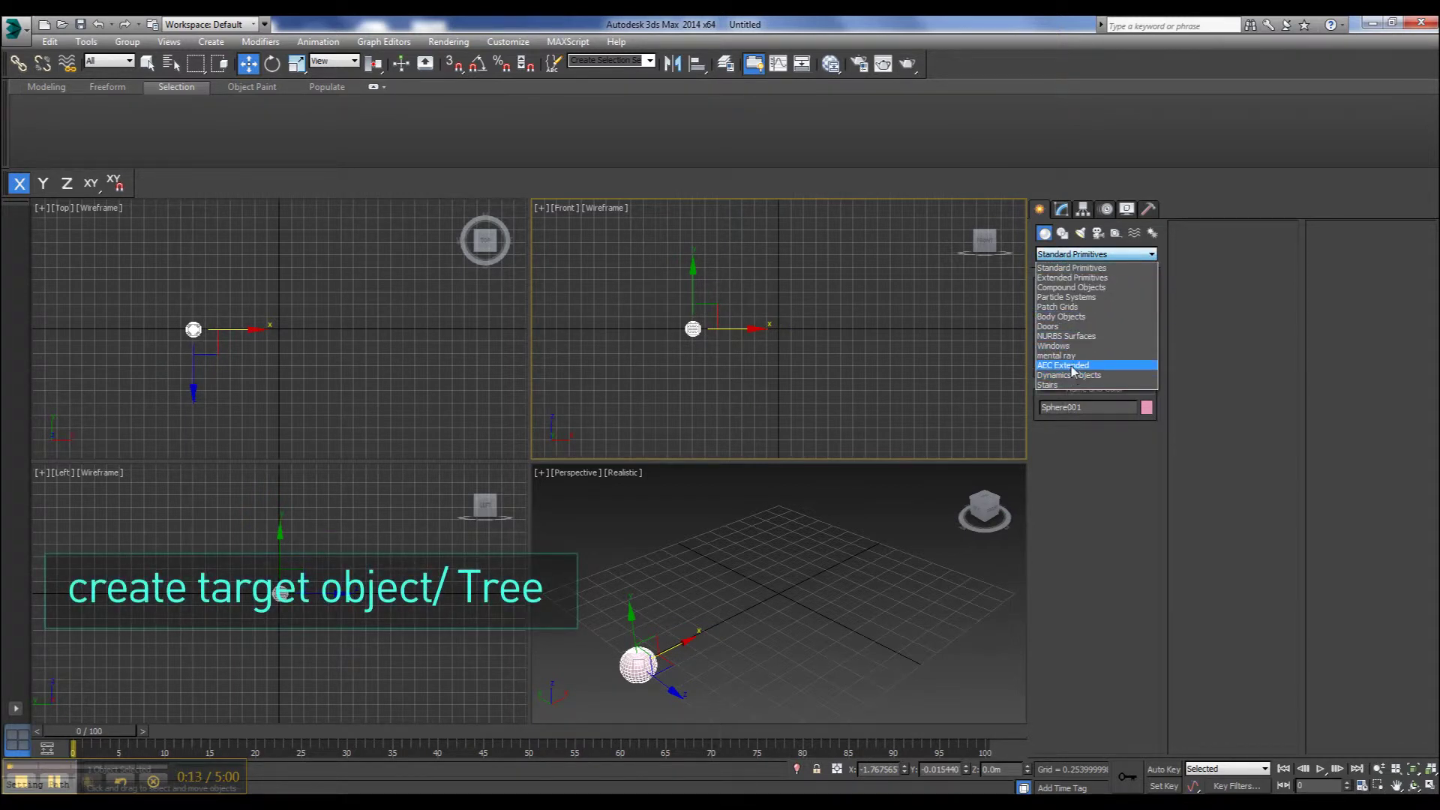
click(1070, 365)
click(1065, 305)
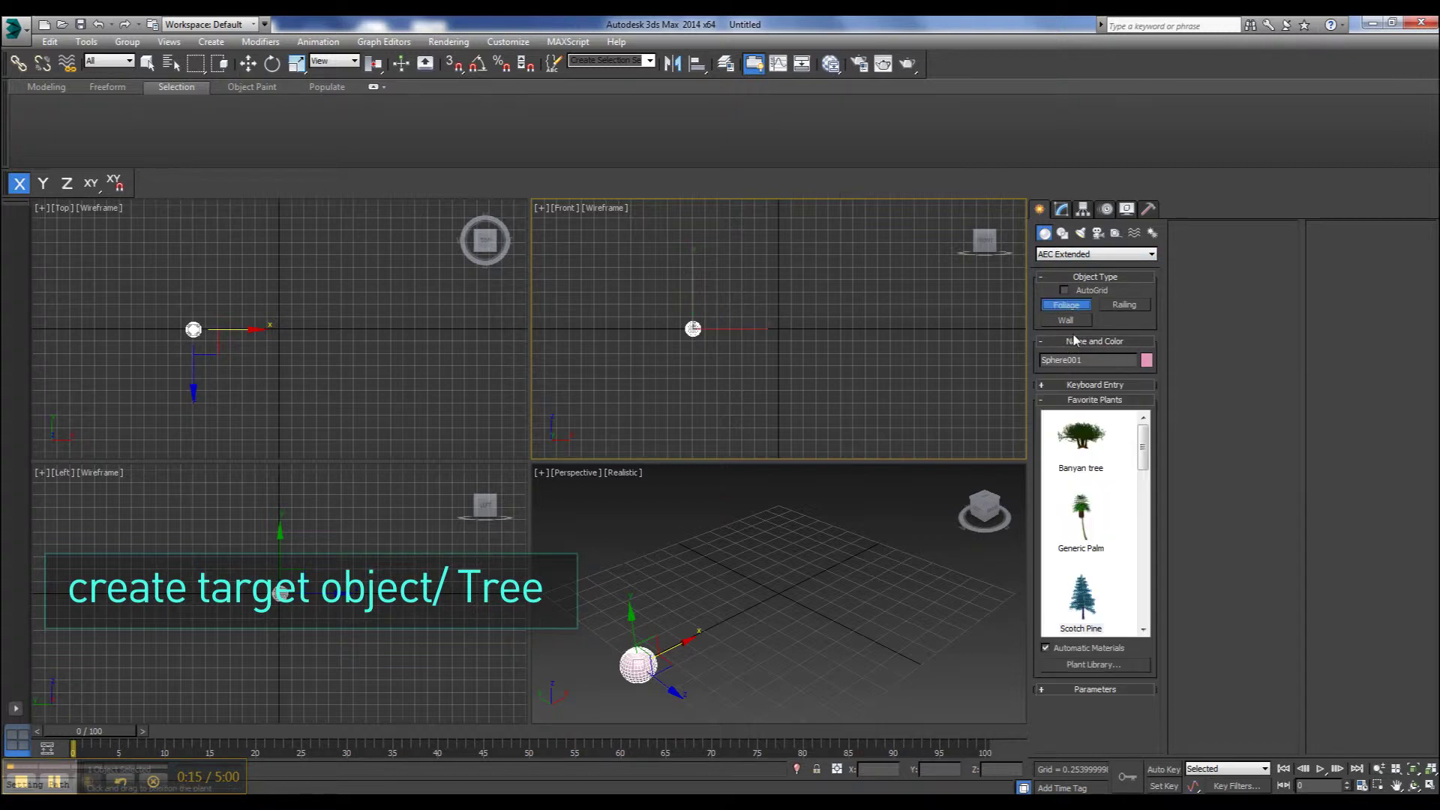
drag(1145, 450, 1145, 475)
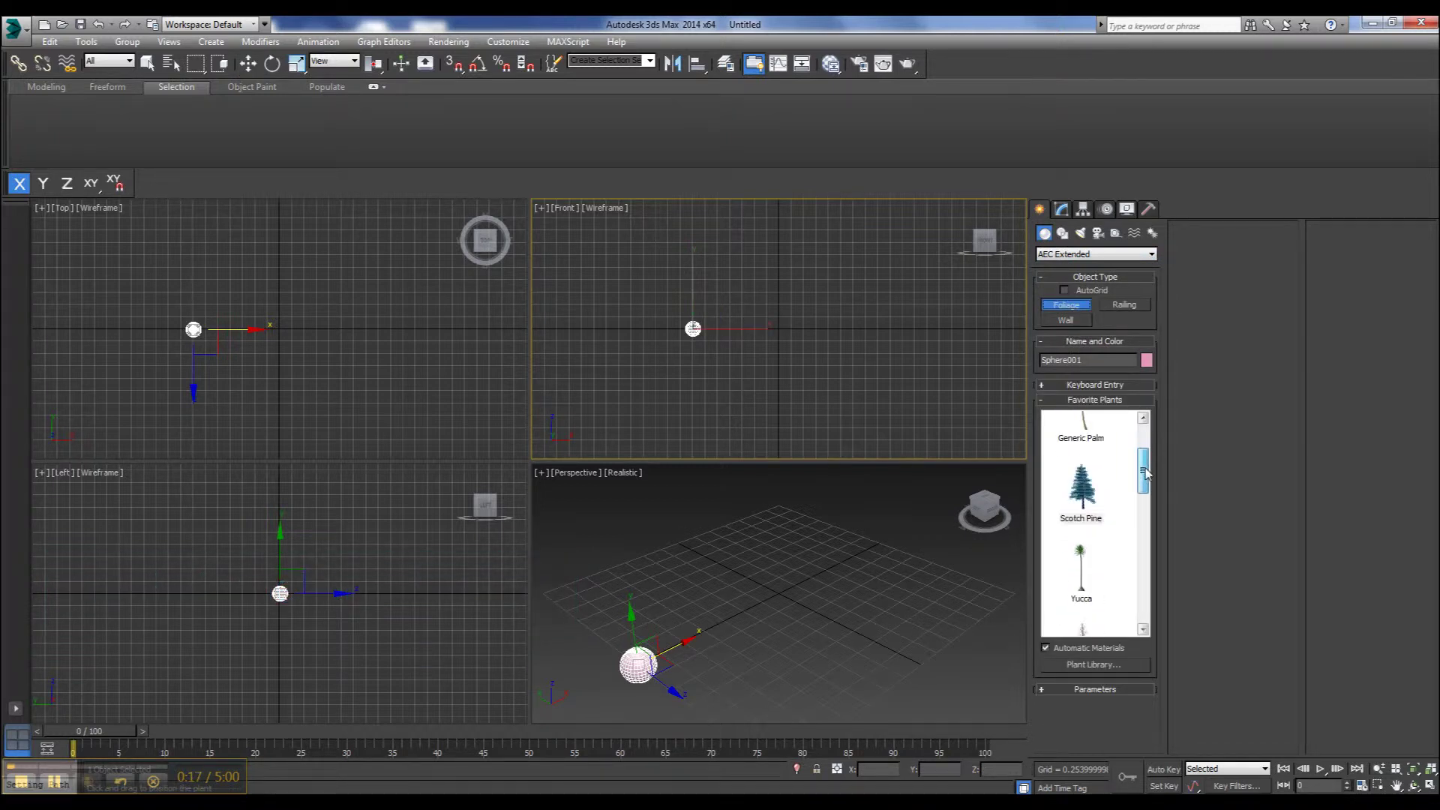
click(1084, 492)
click(339, 318)
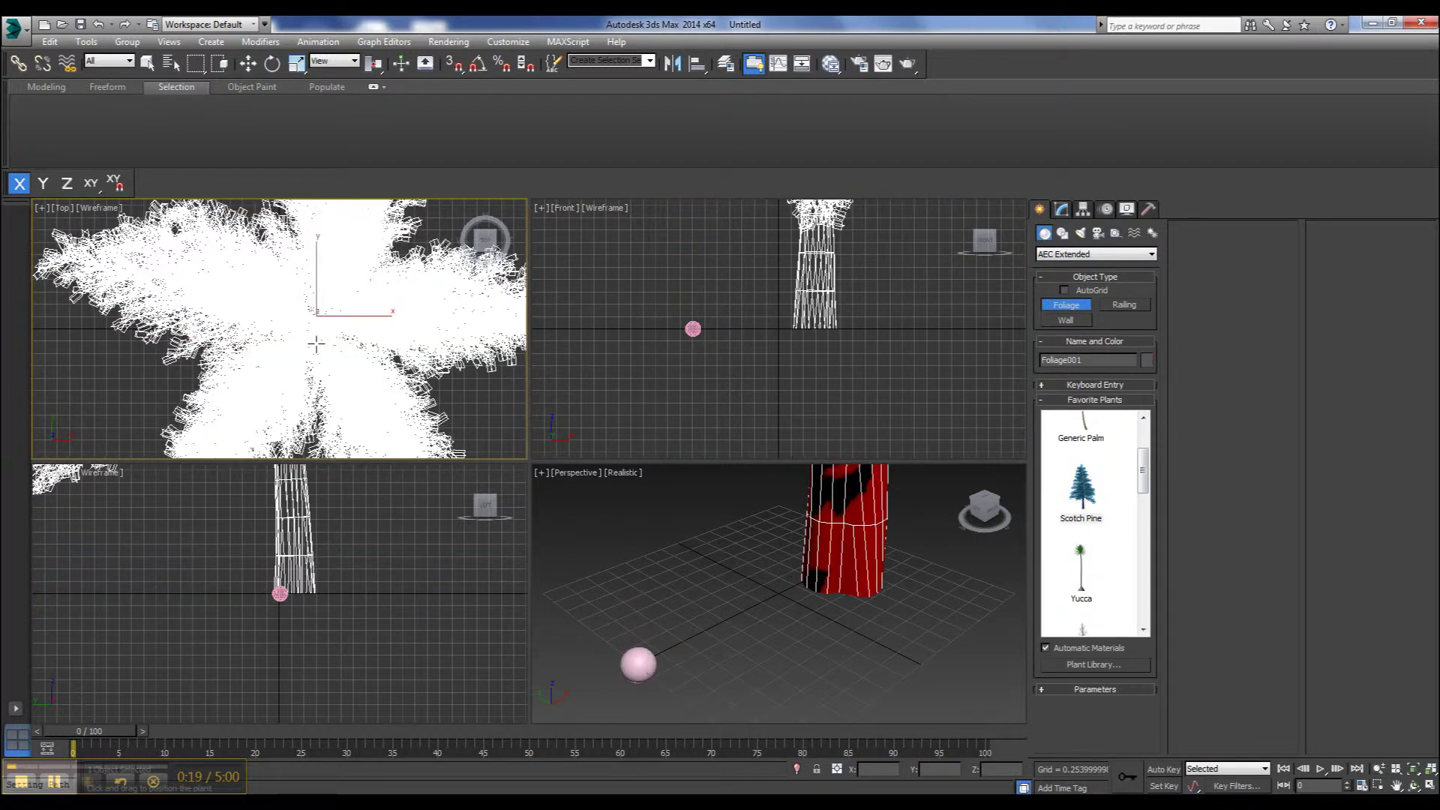
Scale the tree down to about a third and lower it along Y
key(w)
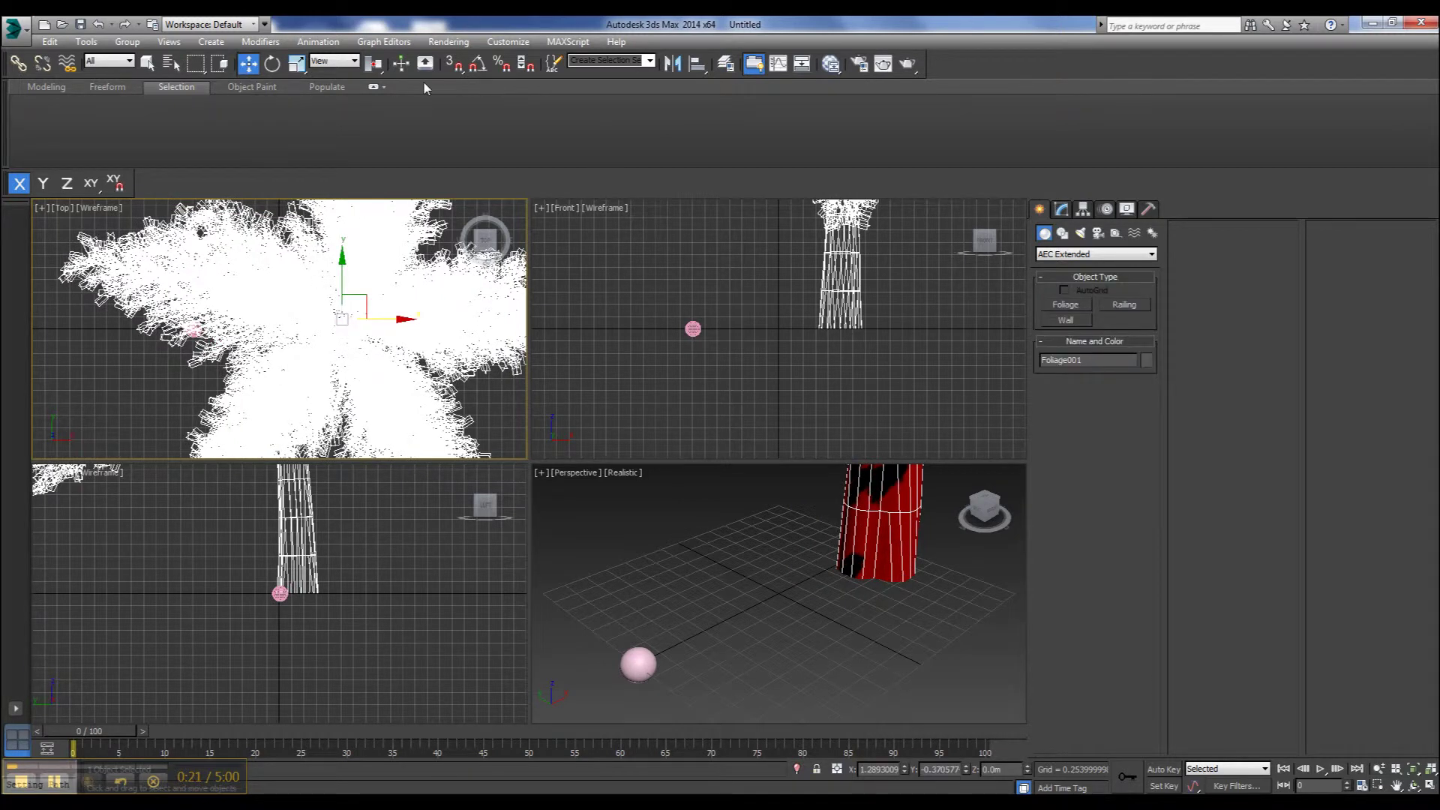
click(297, 64)
drag(853, 293, 835, 438)
click(248, 64)
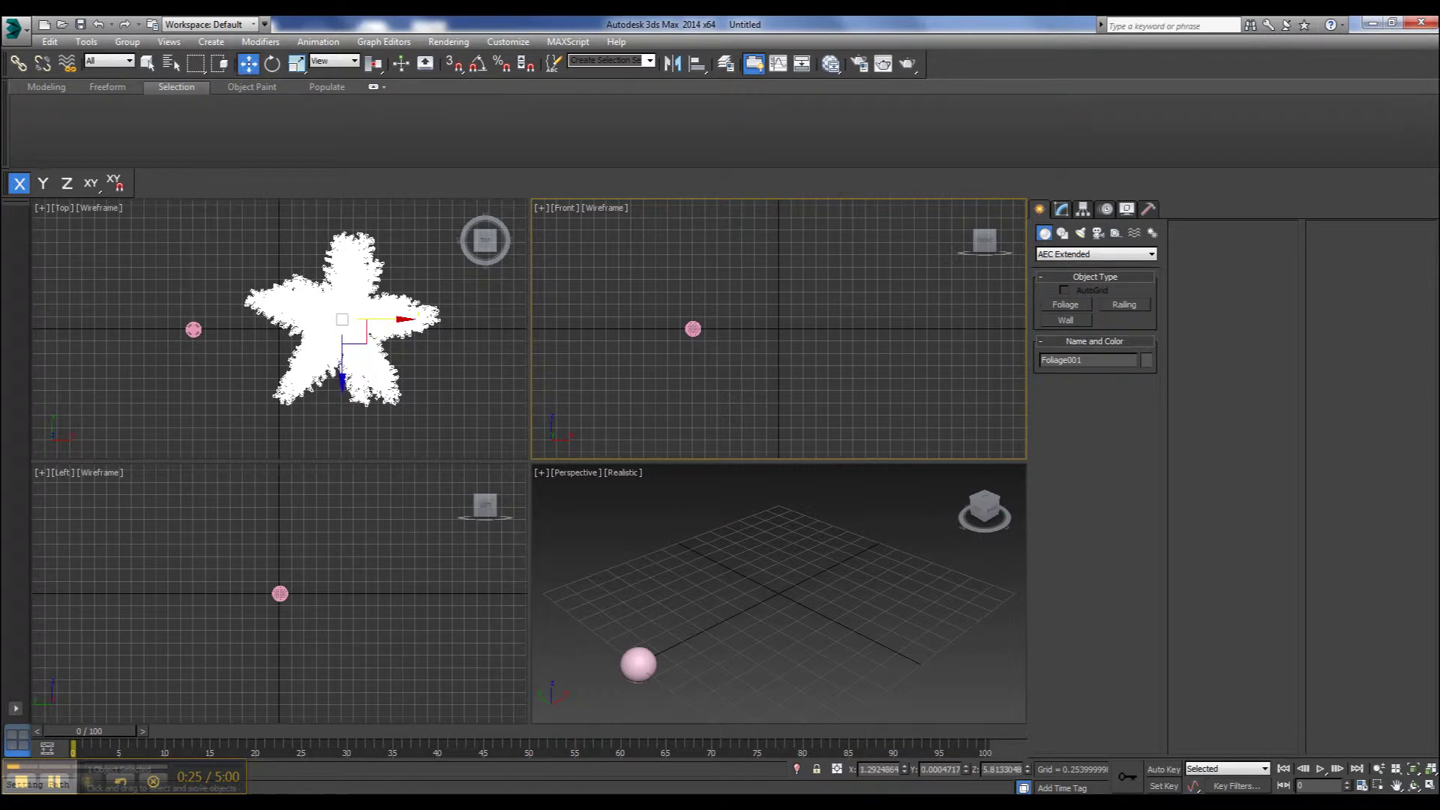
scroll(760, 363, down, 5)
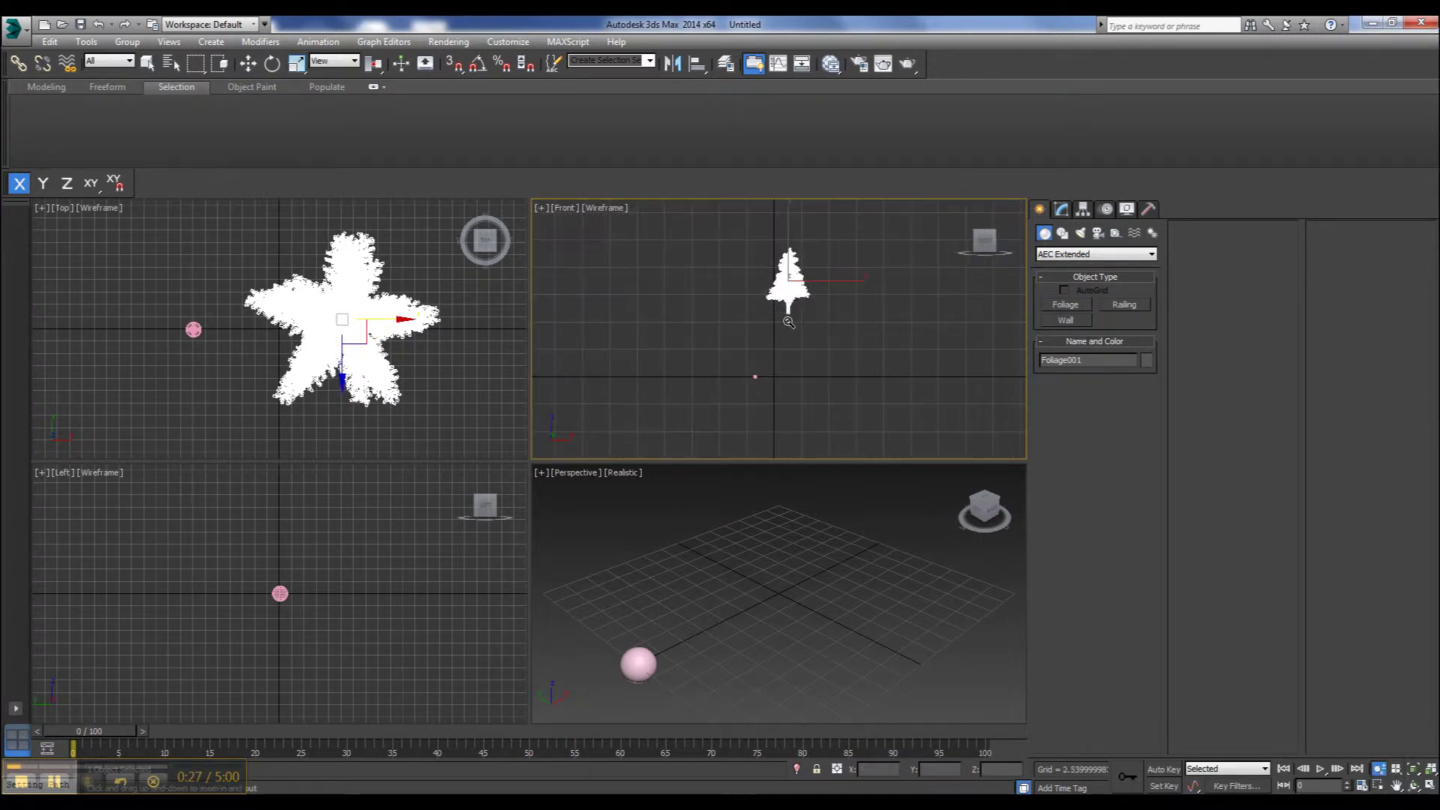
drag(789, 272, 781, 363)
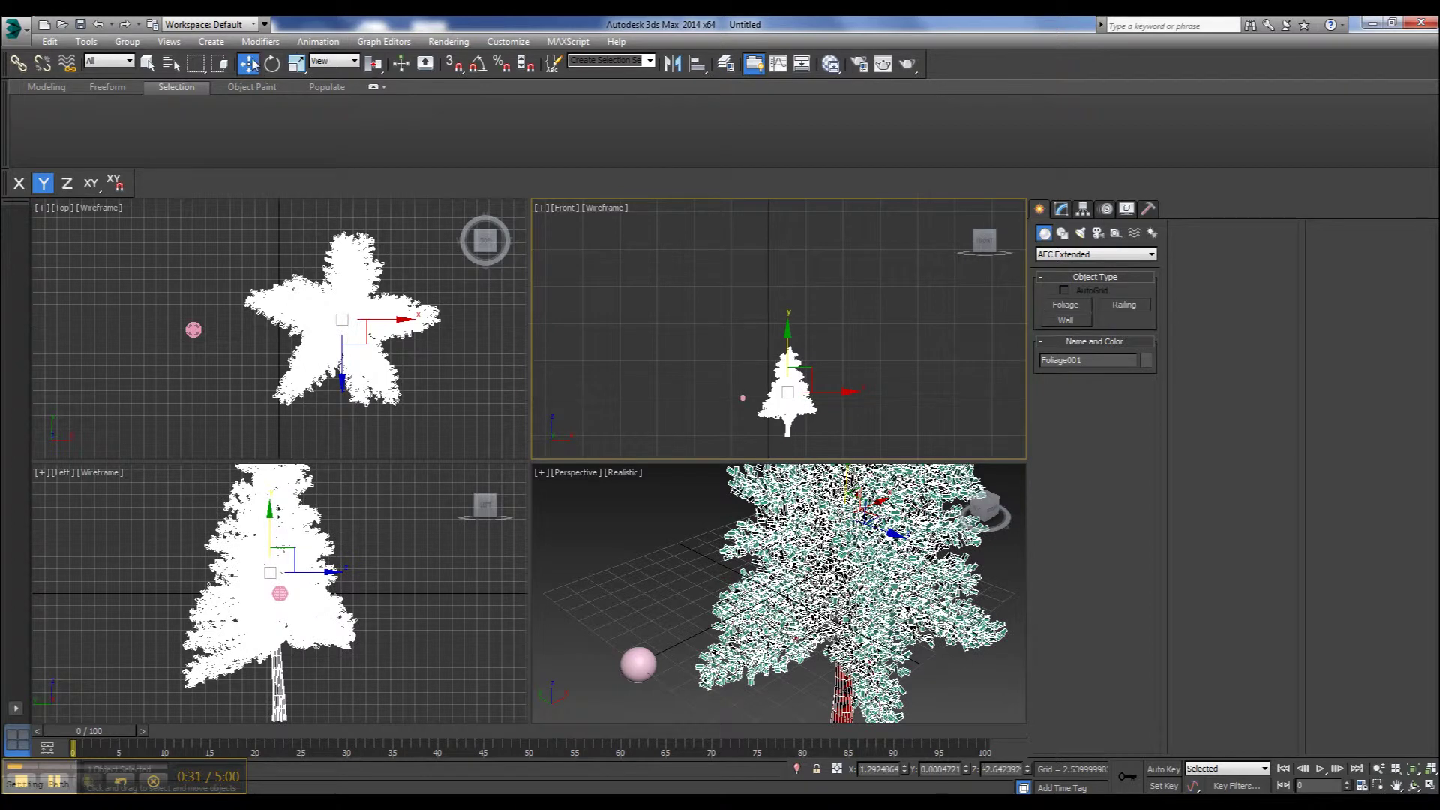
Shrink the tree a bit more, nudge it left on X, and zoom the Perspective view onto it
click(297, 63)
drag(798, 377, 372, 156)
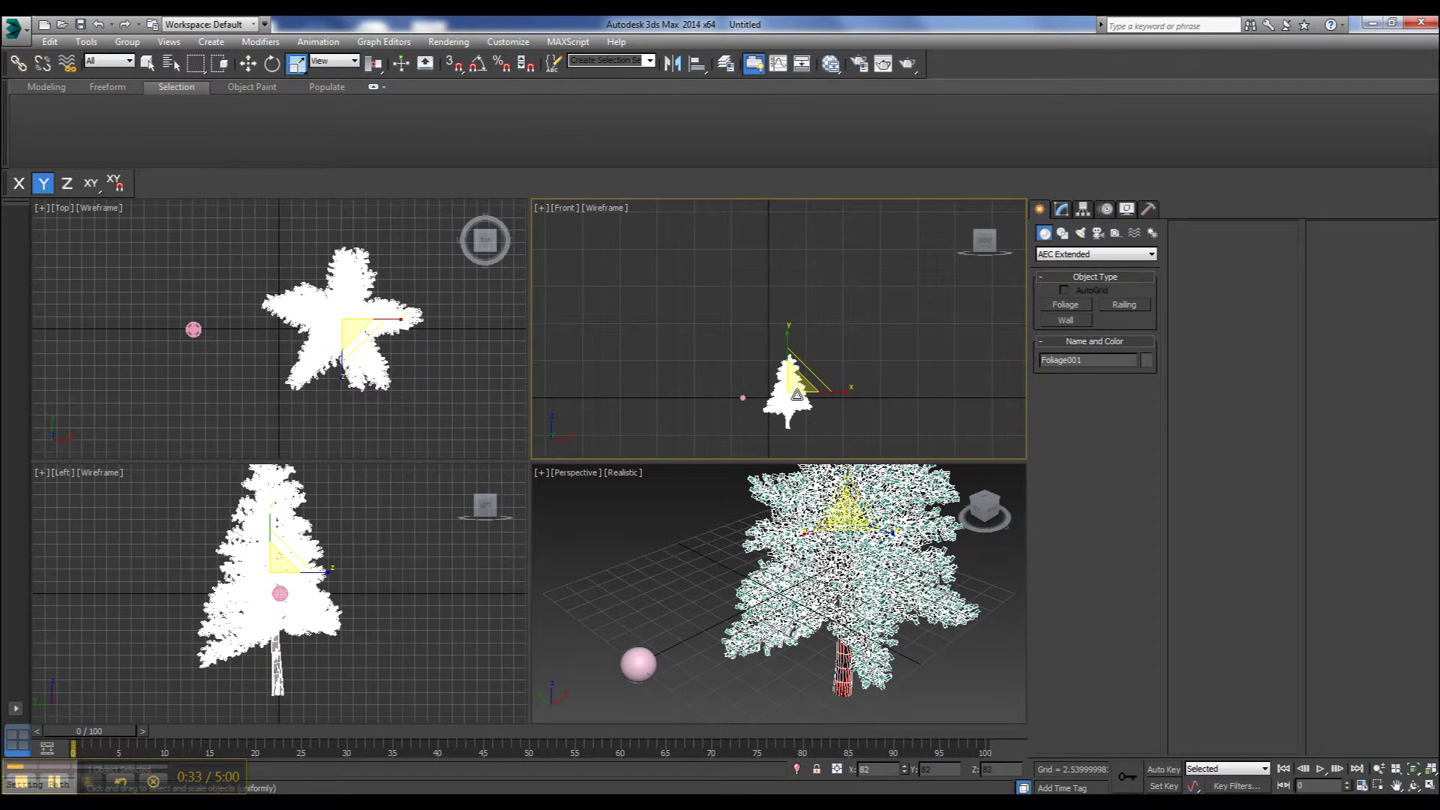
click(248, 63)
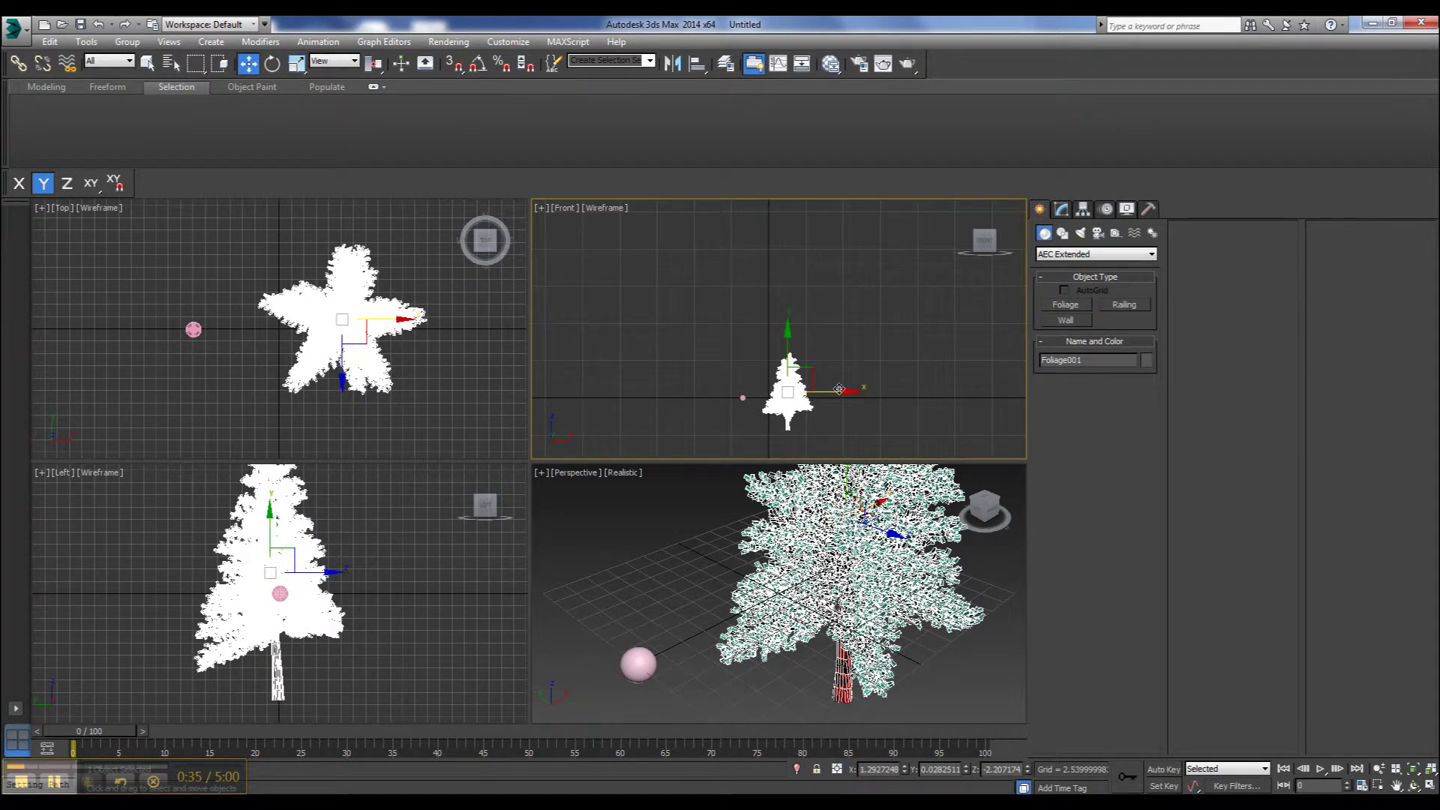
drag(837, 390, 829, 389)
click(1378, 768)
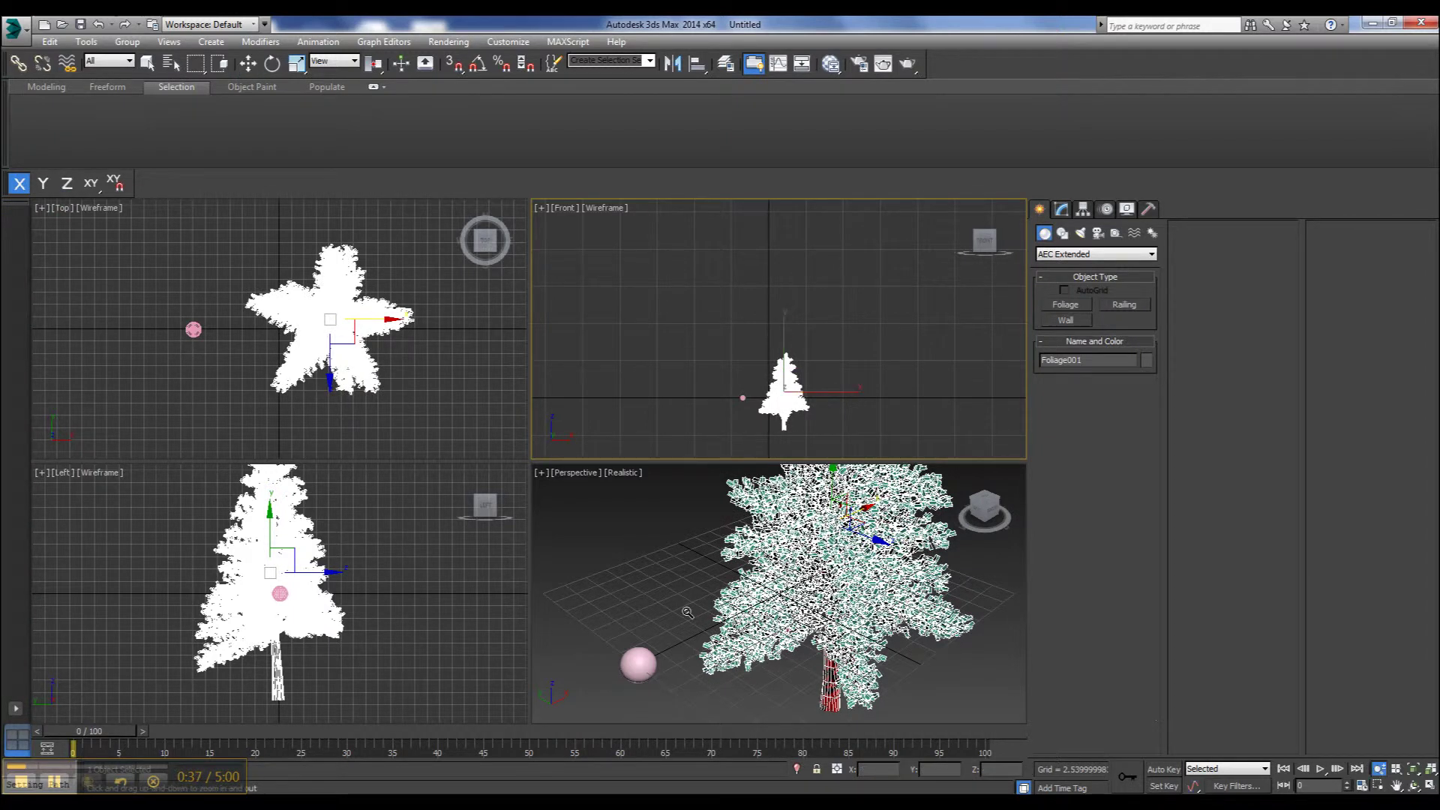
drag(792, 606, 881, 687)
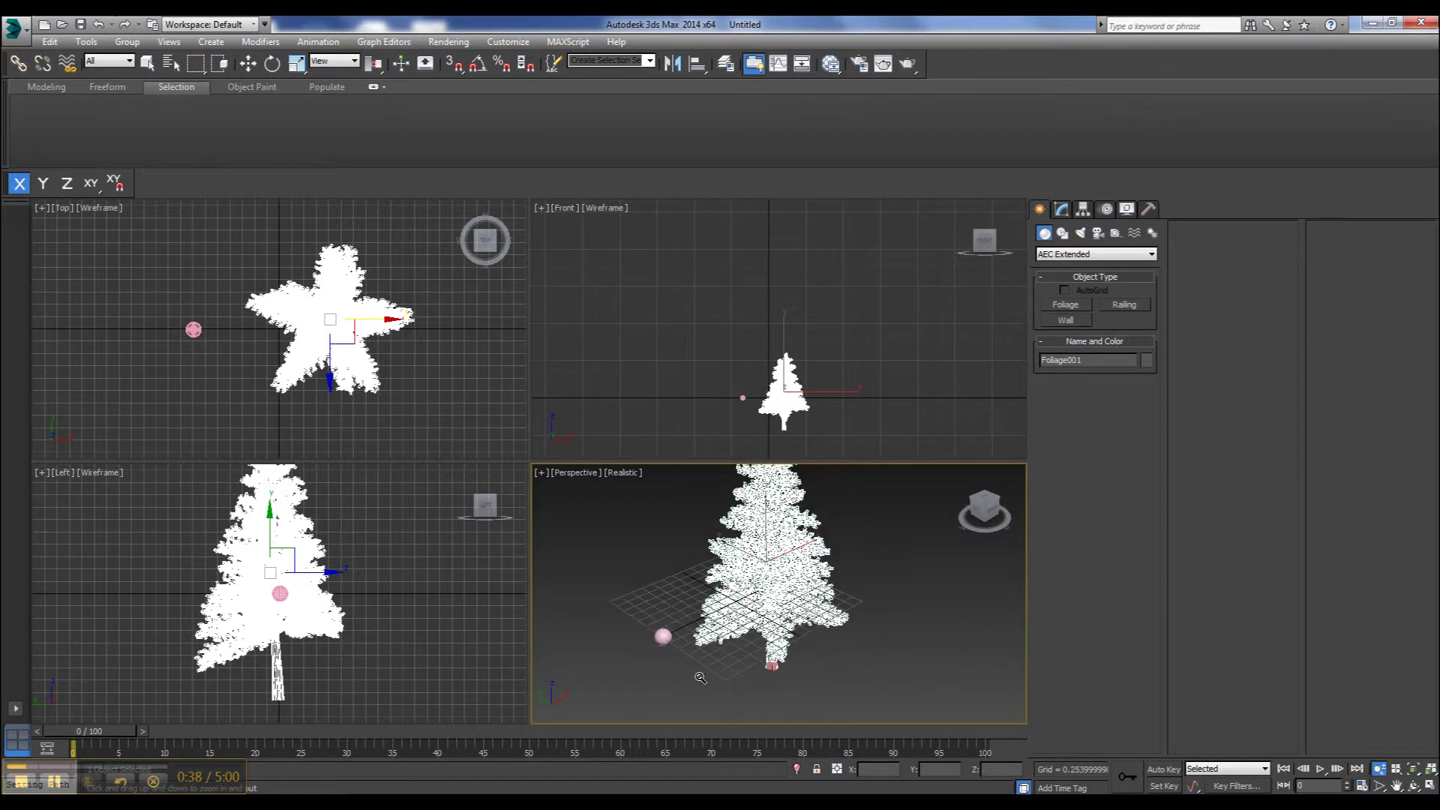
drag(735, 522, 738, 501)
Draw a PF Source emitter beside the tree and scrub the timeline to preview particles
right_click(738, 501)
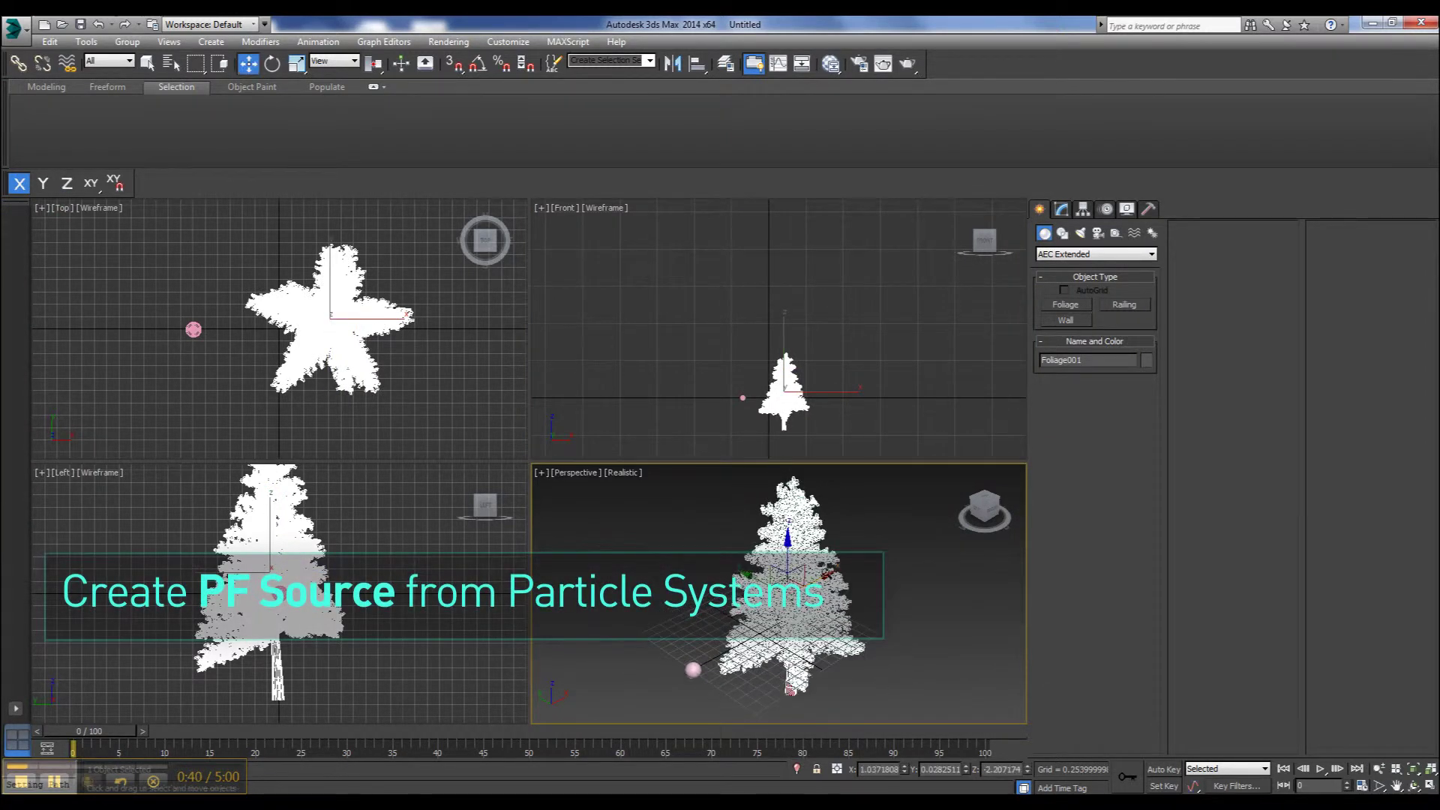
click(1055, 255)
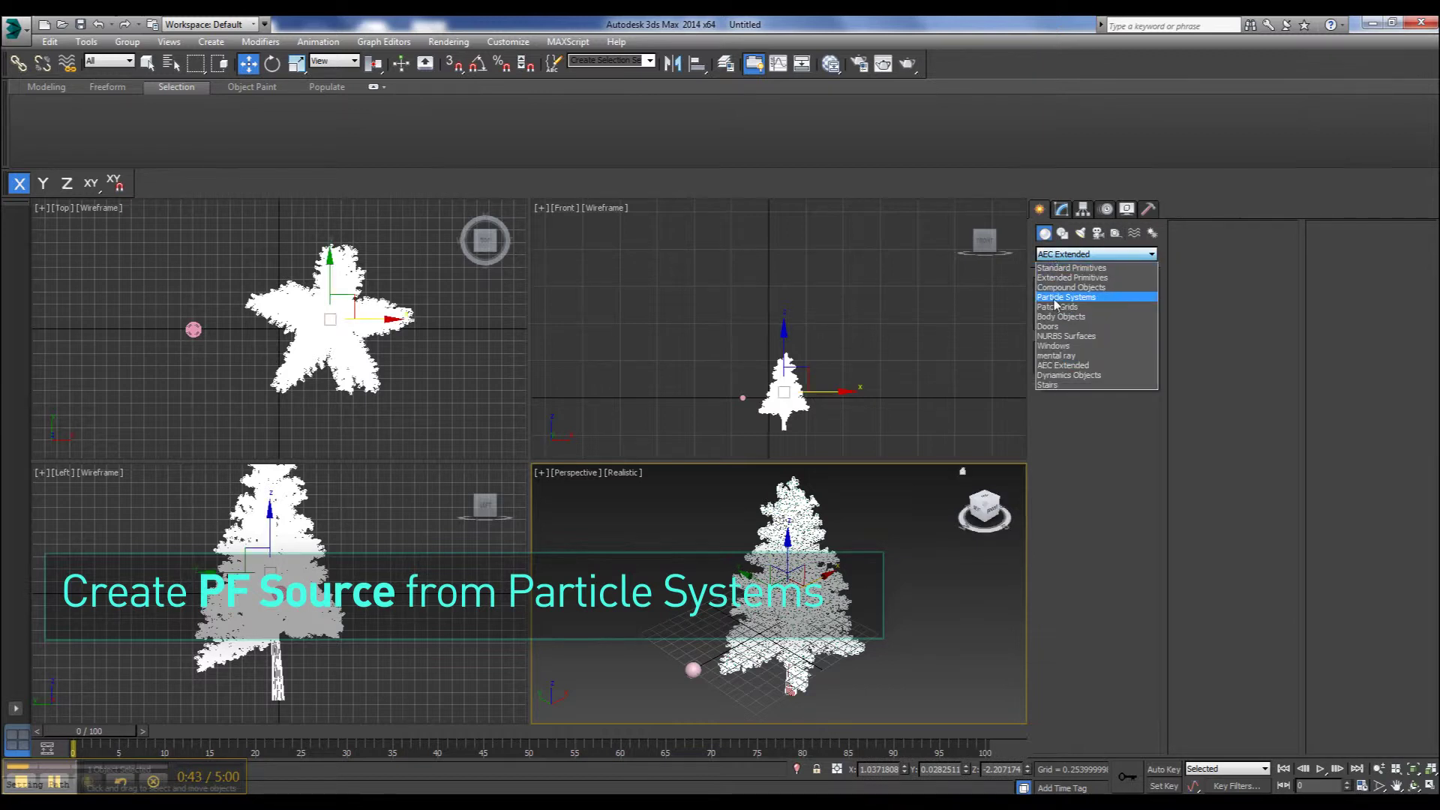
click(1055, 298)
drag(443, 309, 492, 347)
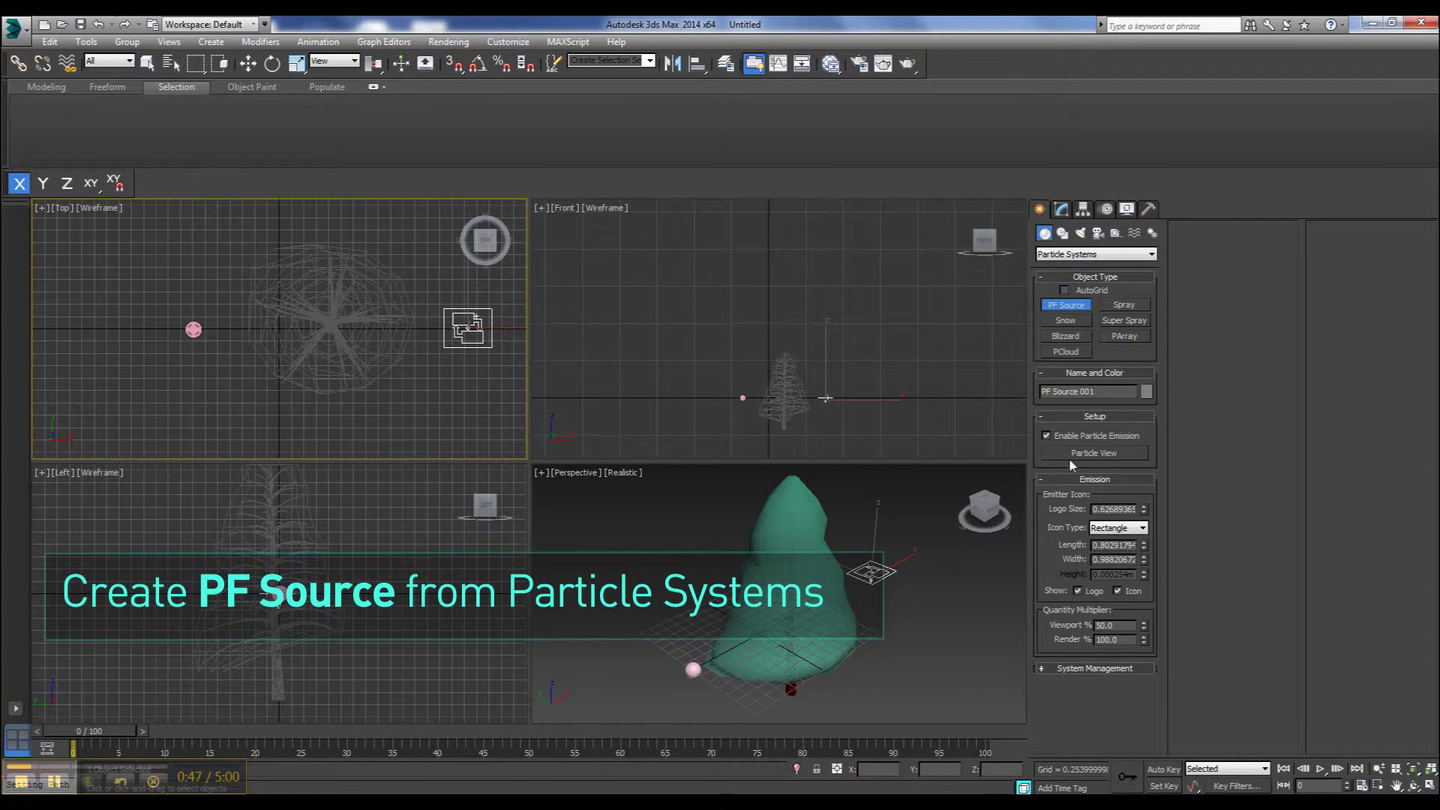
drag(82, 730, 219, 730)
Raise the PF Source emitter along Y and expand its setup settings in the Modify panel
right_click(840, 379)
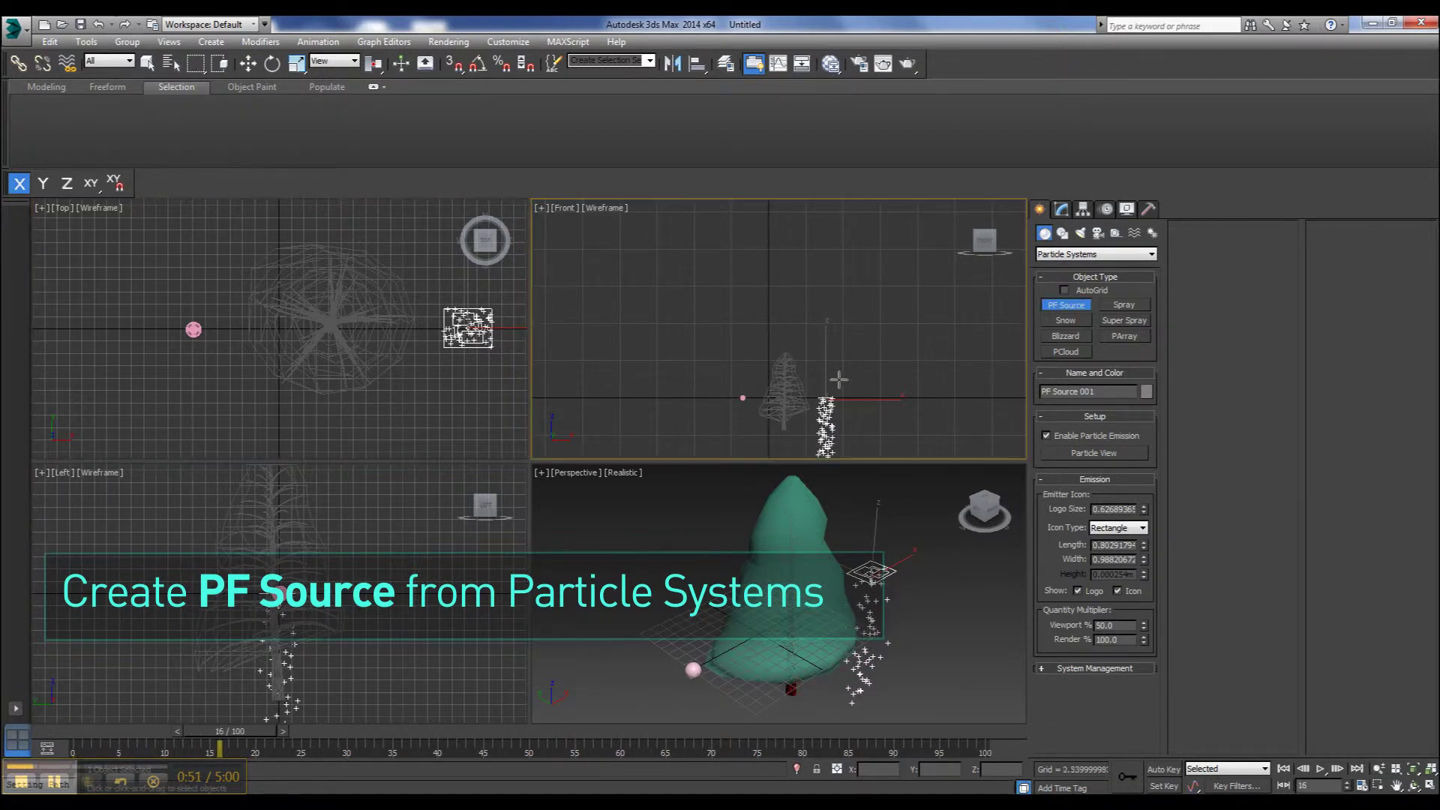
key(w)
drag(827, 344, 827, 313)
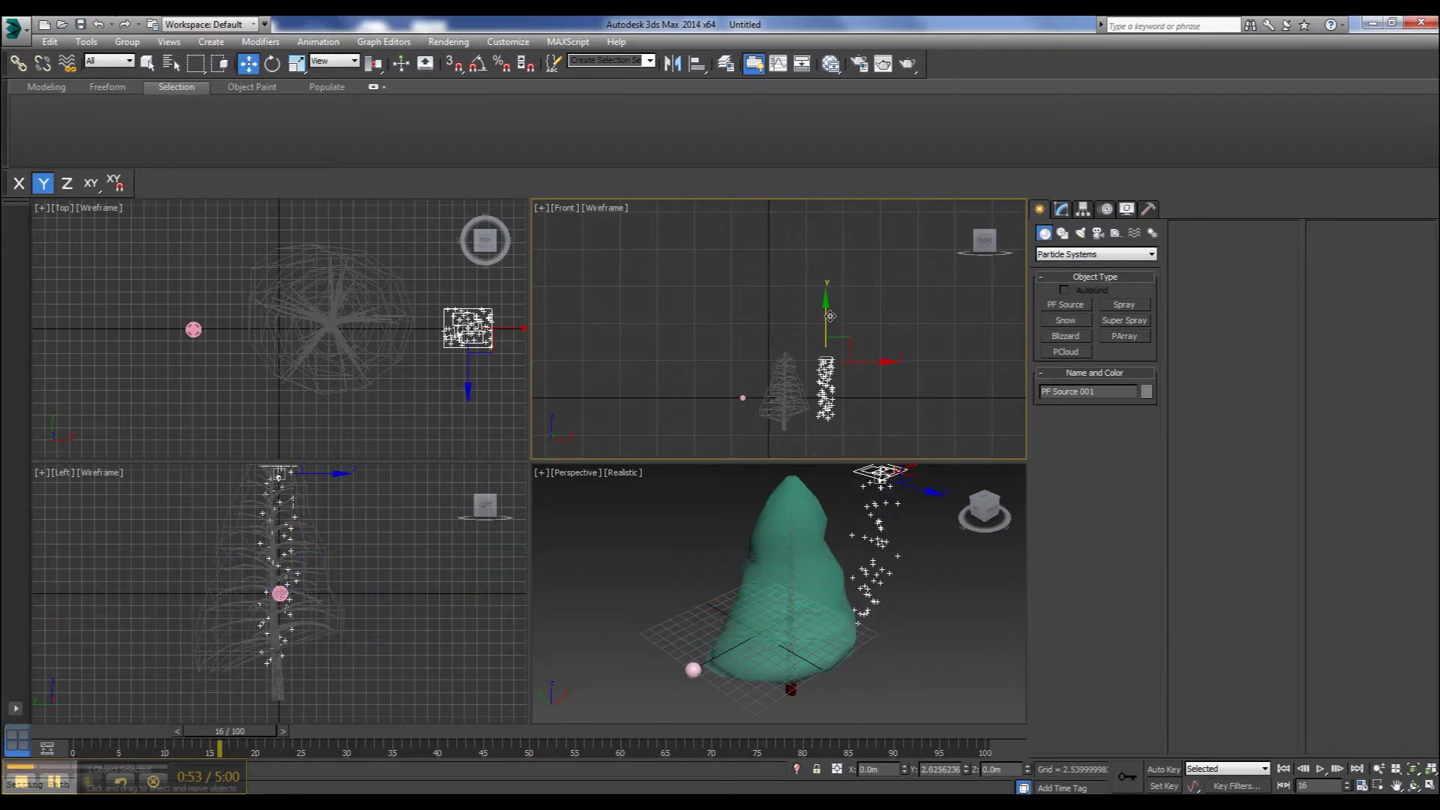
click(1060, 211)
click(1095, 403)
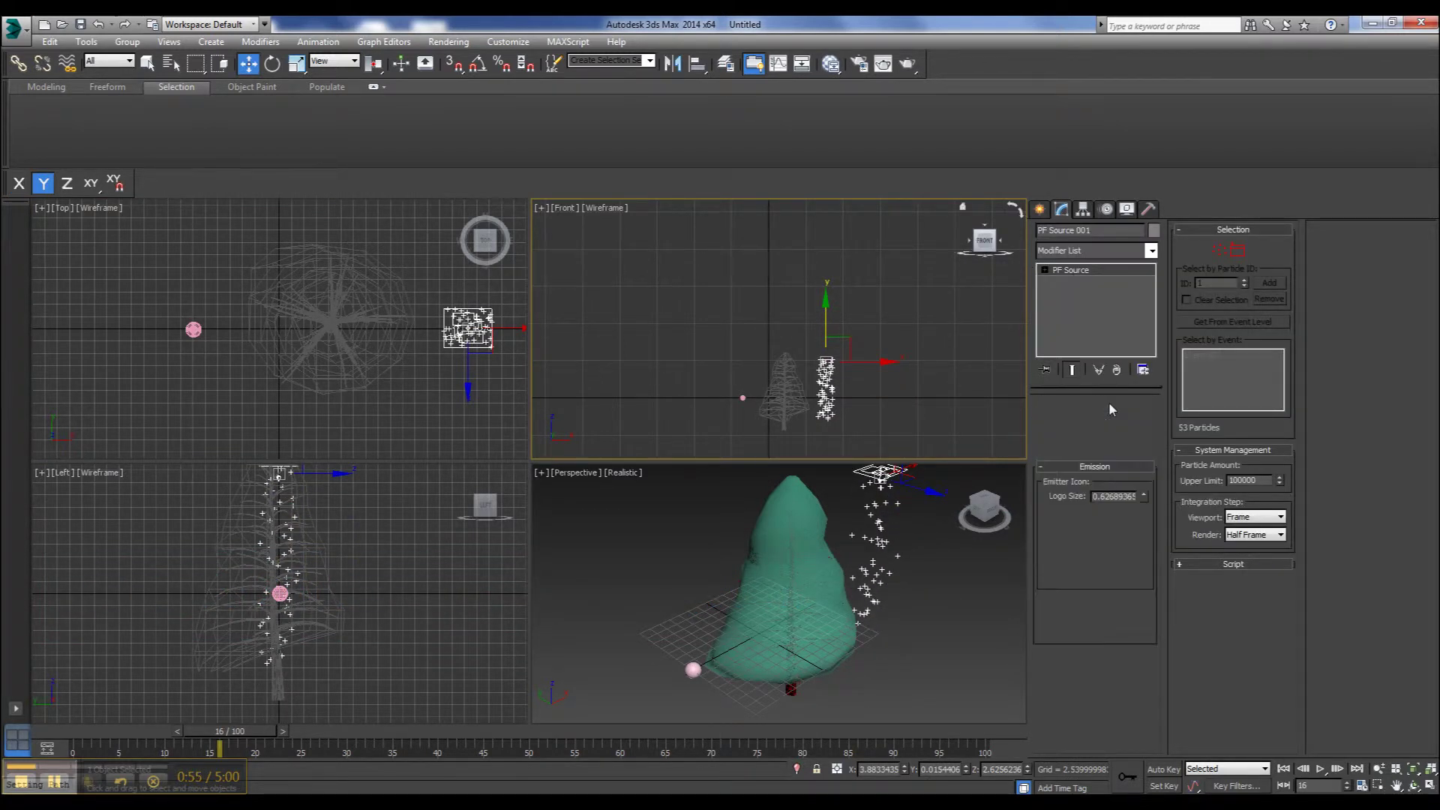
In Particle View, set Birth 001 to Emit Stop 1 with an Amount of 100
click(1094, 440)
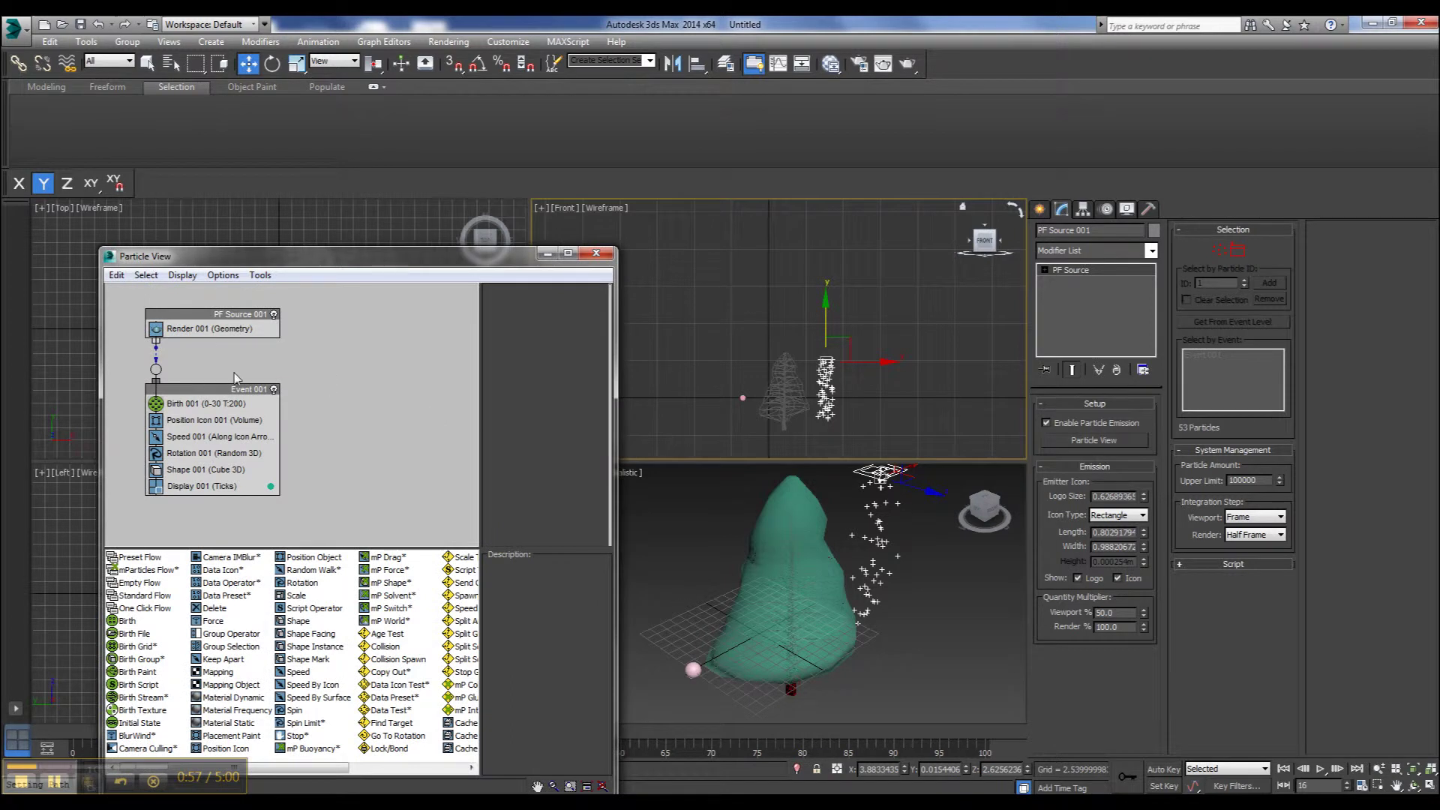
click(180, 406)
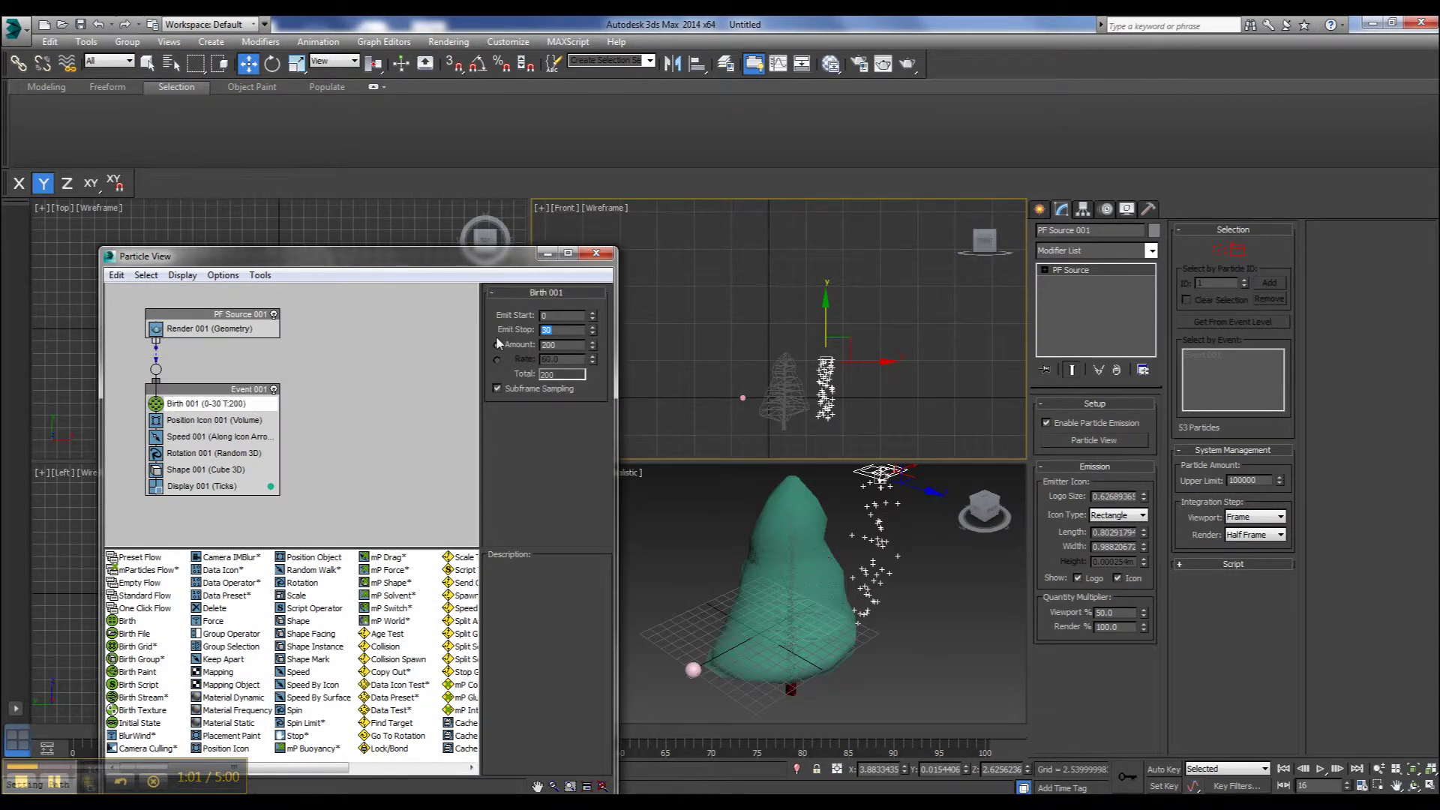
key(Tab)
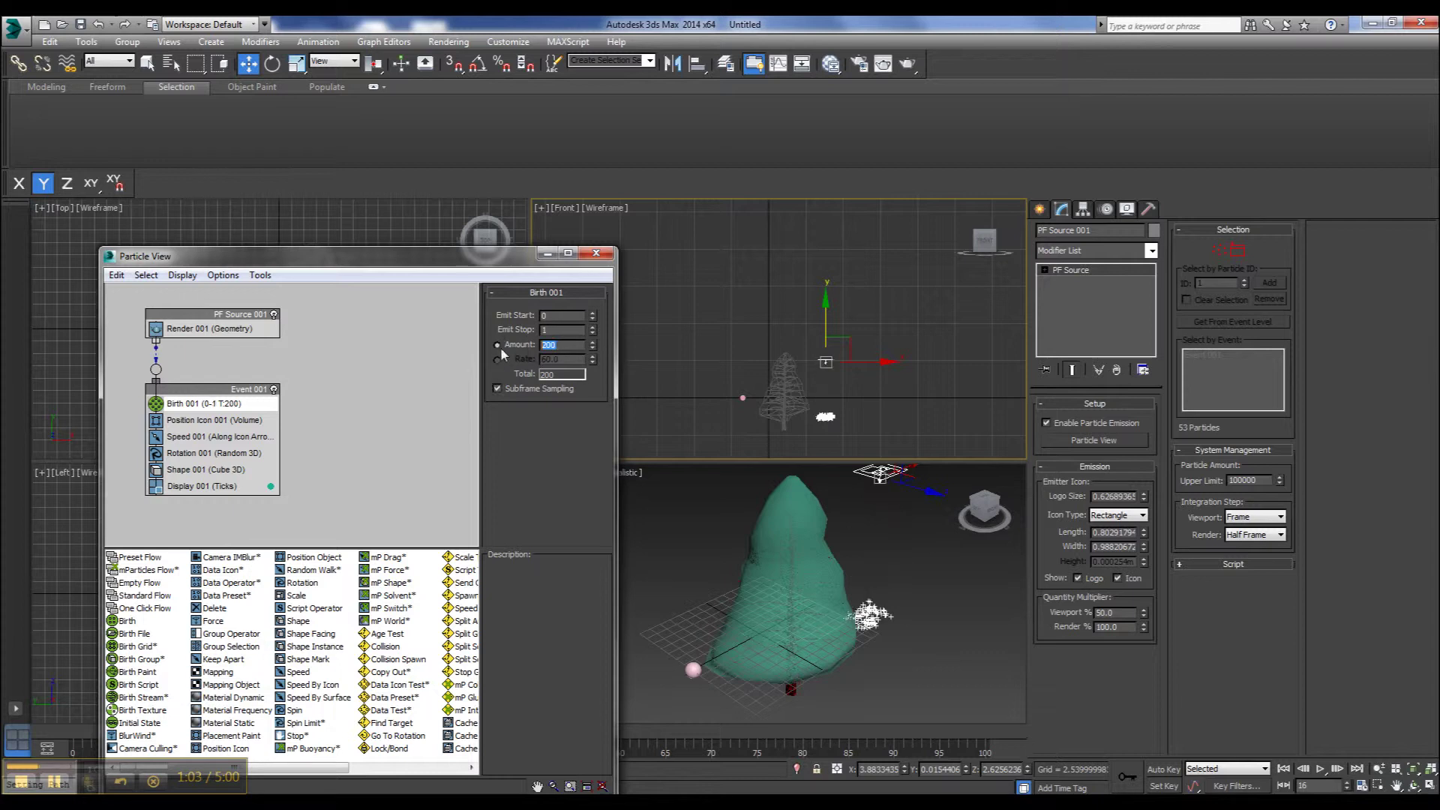
Insert a Position Object operator above Position Icon 001 and turn Position Icon off
text(00)
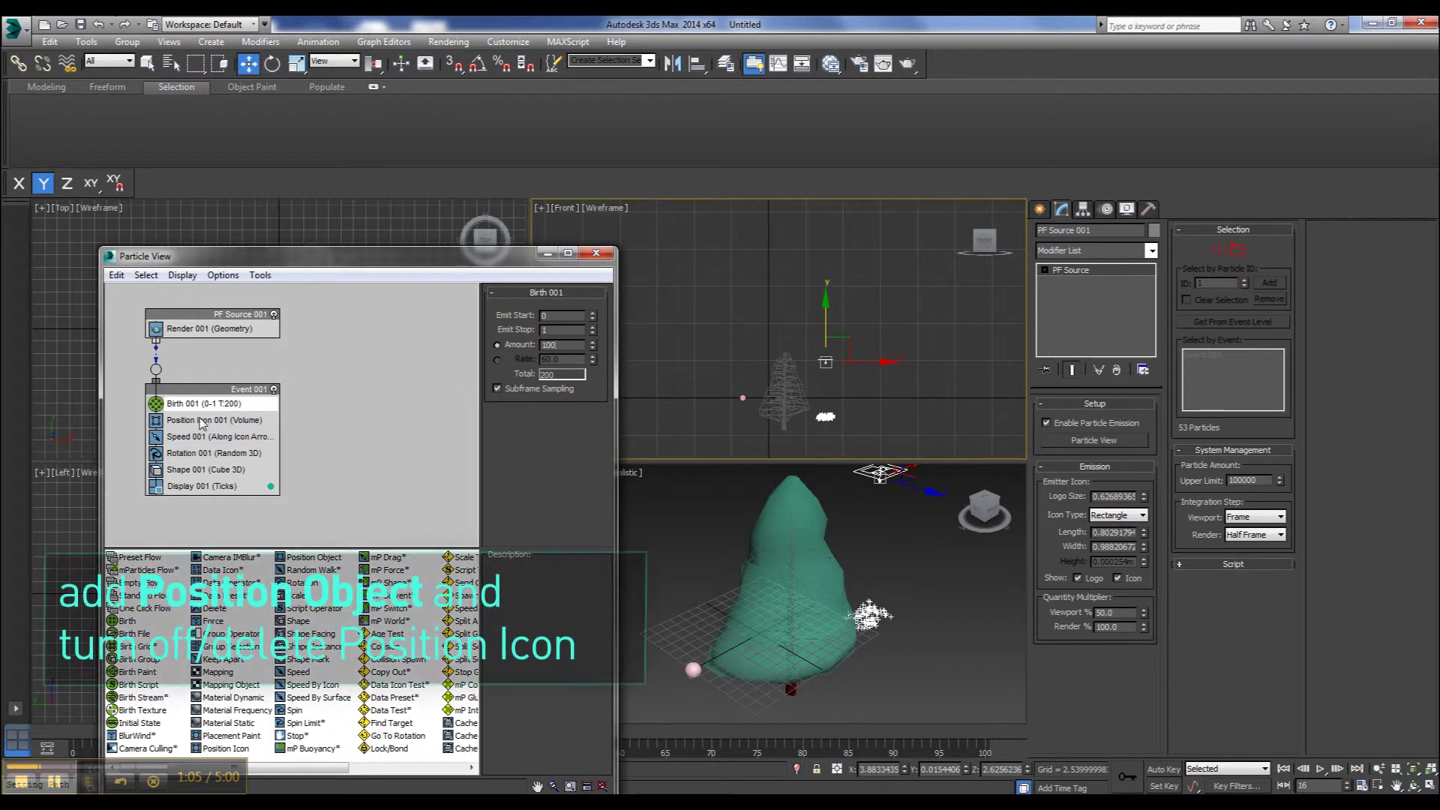
click(218, 420)
drag(315, 268, 311, 208)
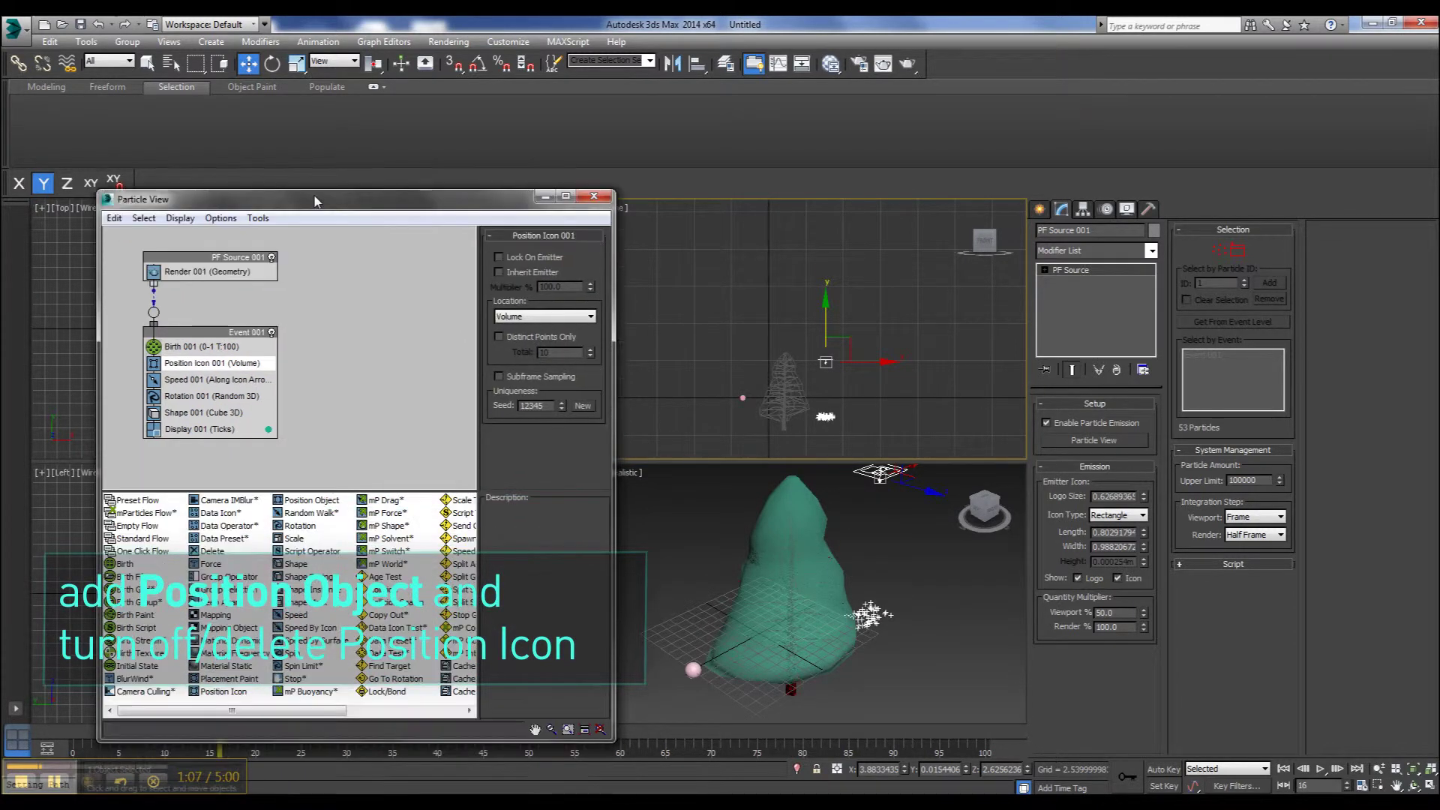
drag(291, 493, 192, 353)
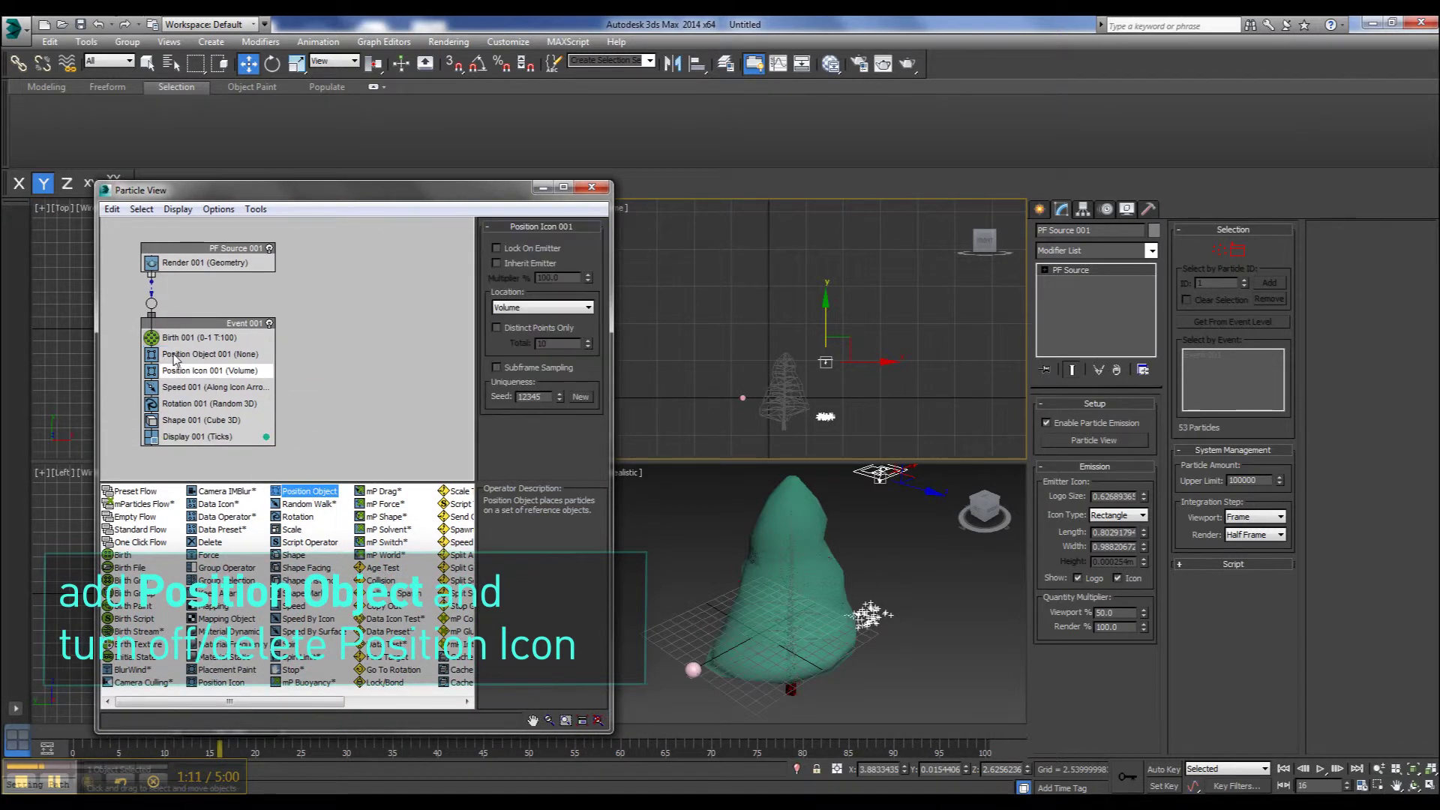
right_click(192, 373)
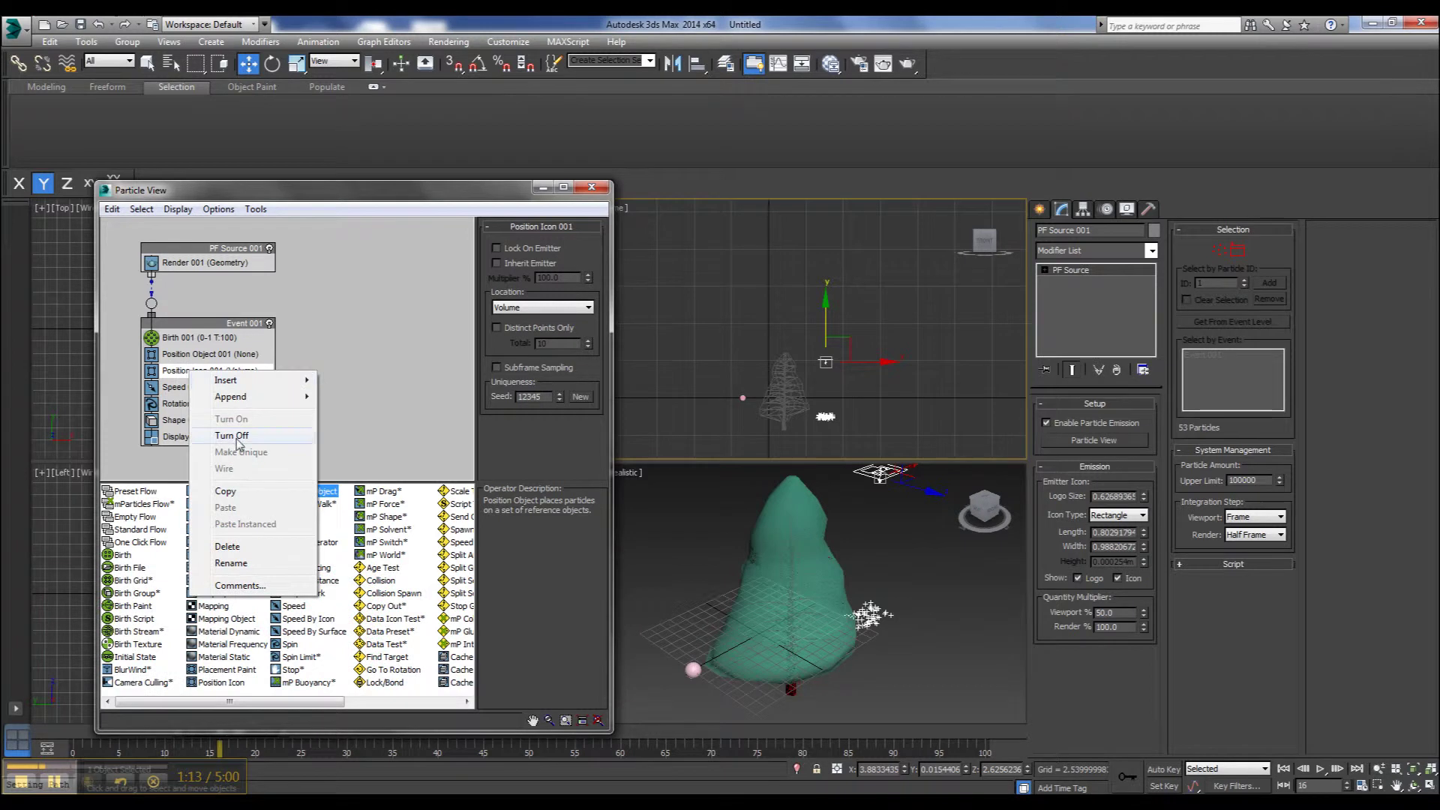
click(232, 435)
Add Foliage001 as the Position Object emitter and preview the particles at frame 14
click(210, 354)
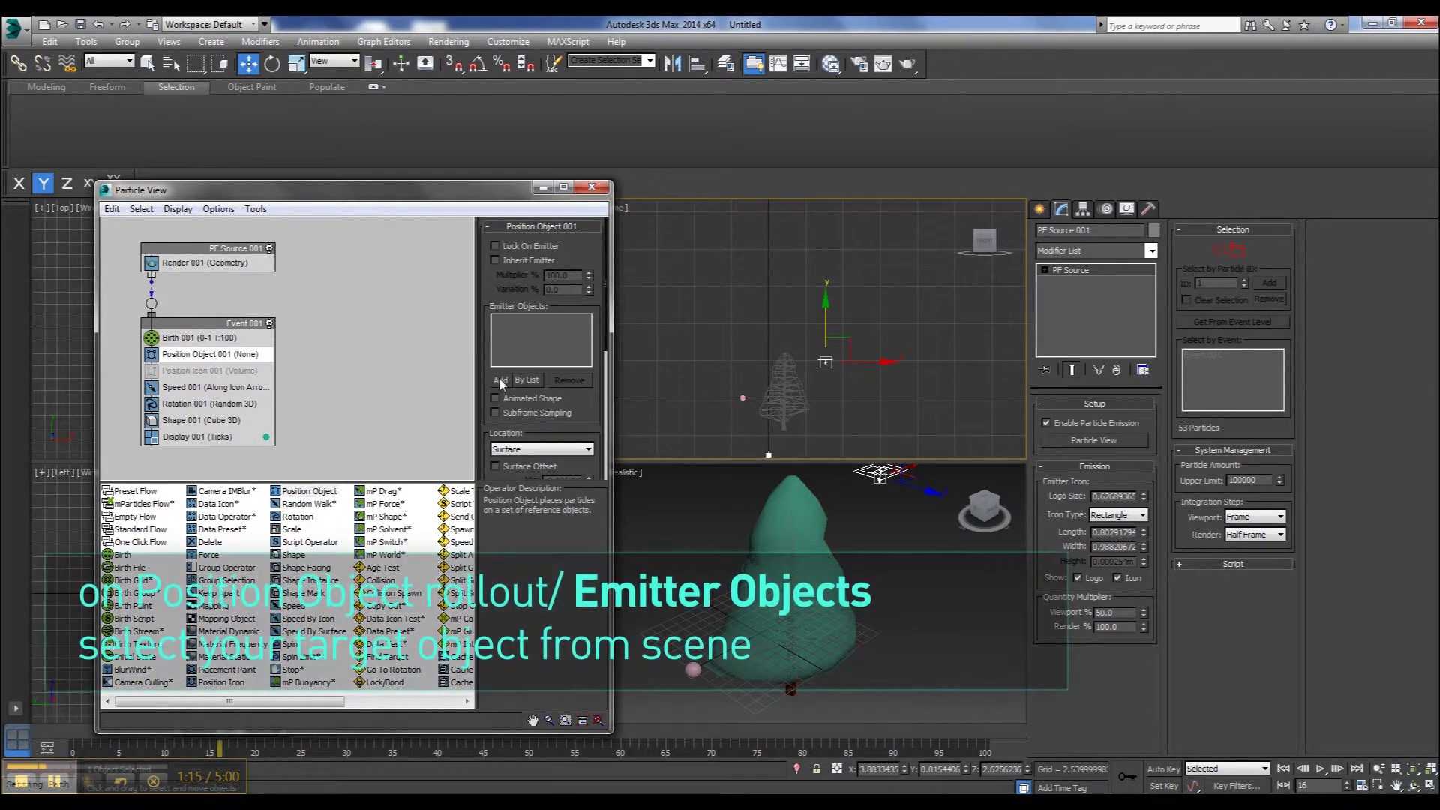
click(500, 380)
click(794, 611)
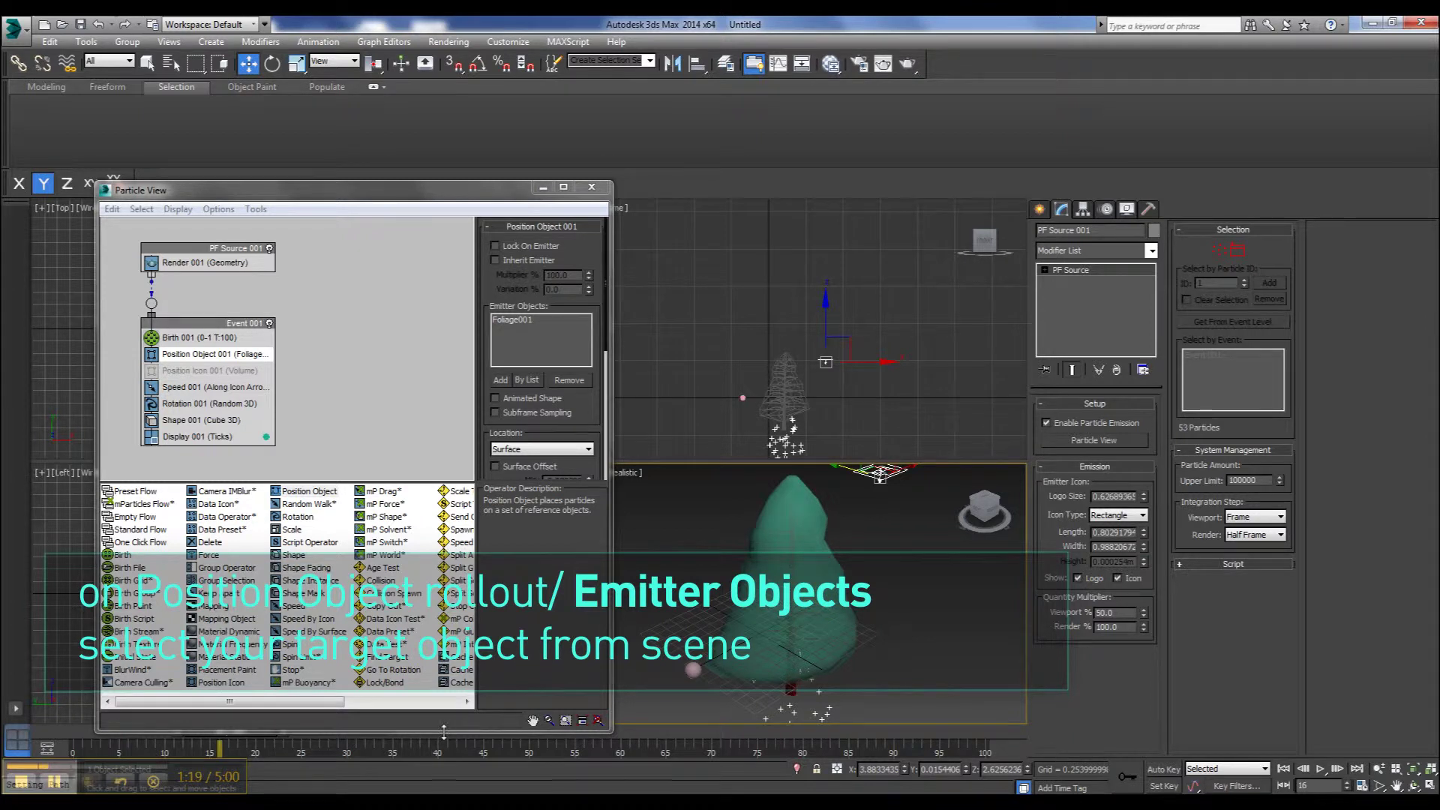
drag(443, 731, 443, 707)
drag(249, 732, 190, 719)
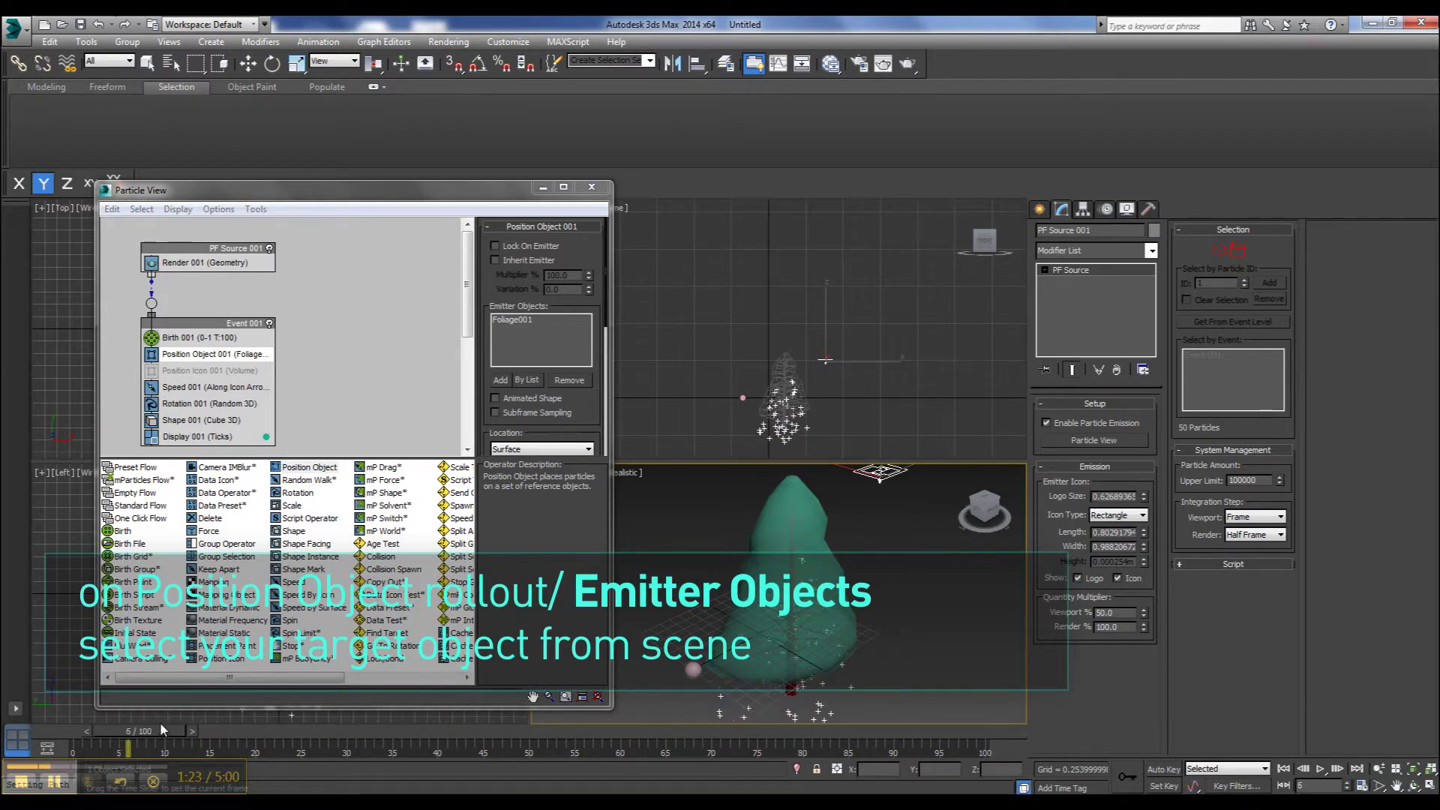
key(w)
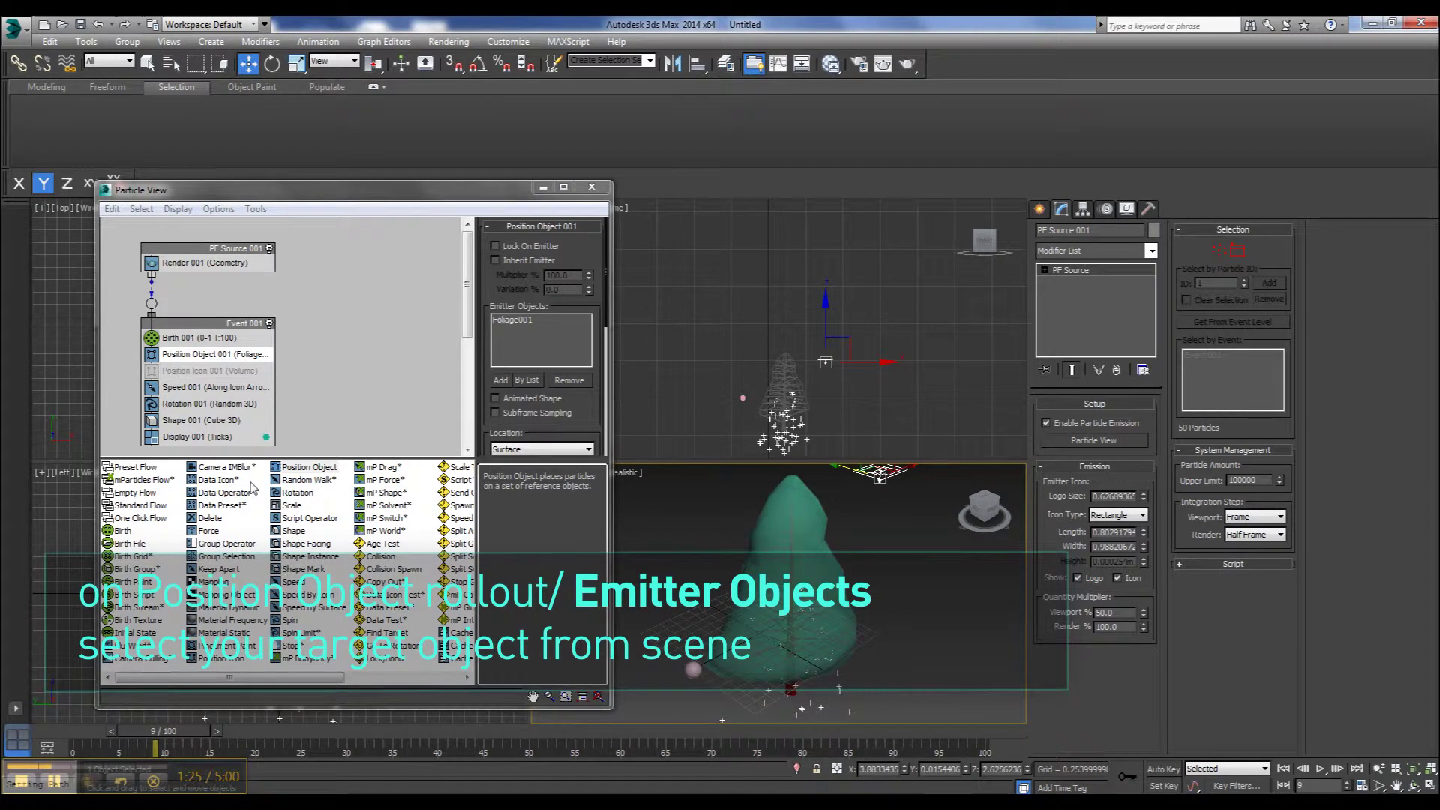
Insert Shape Instance above Shape 001 in Event 001 and turn off the cube Shape 001
click(180, 404)
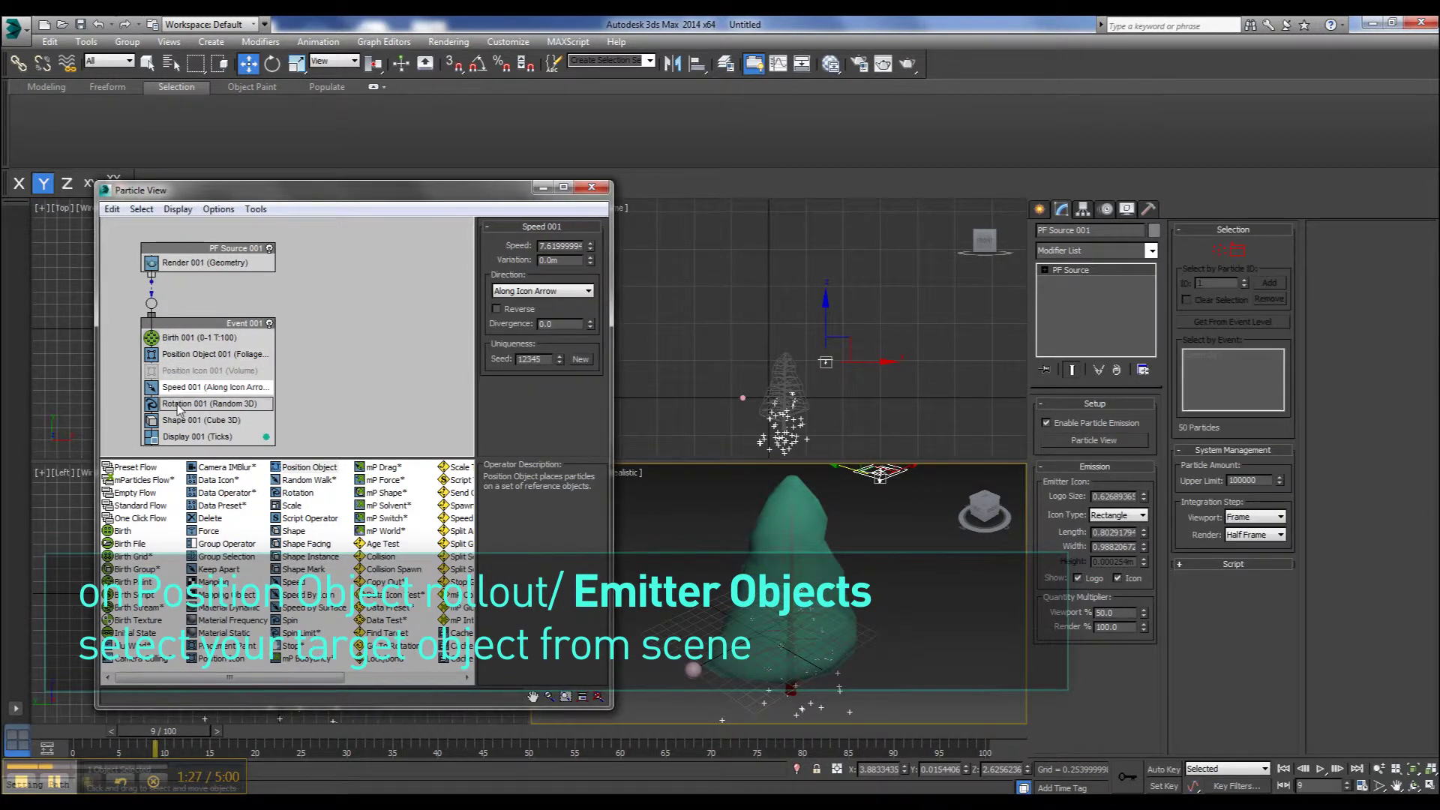
click(172, 424)
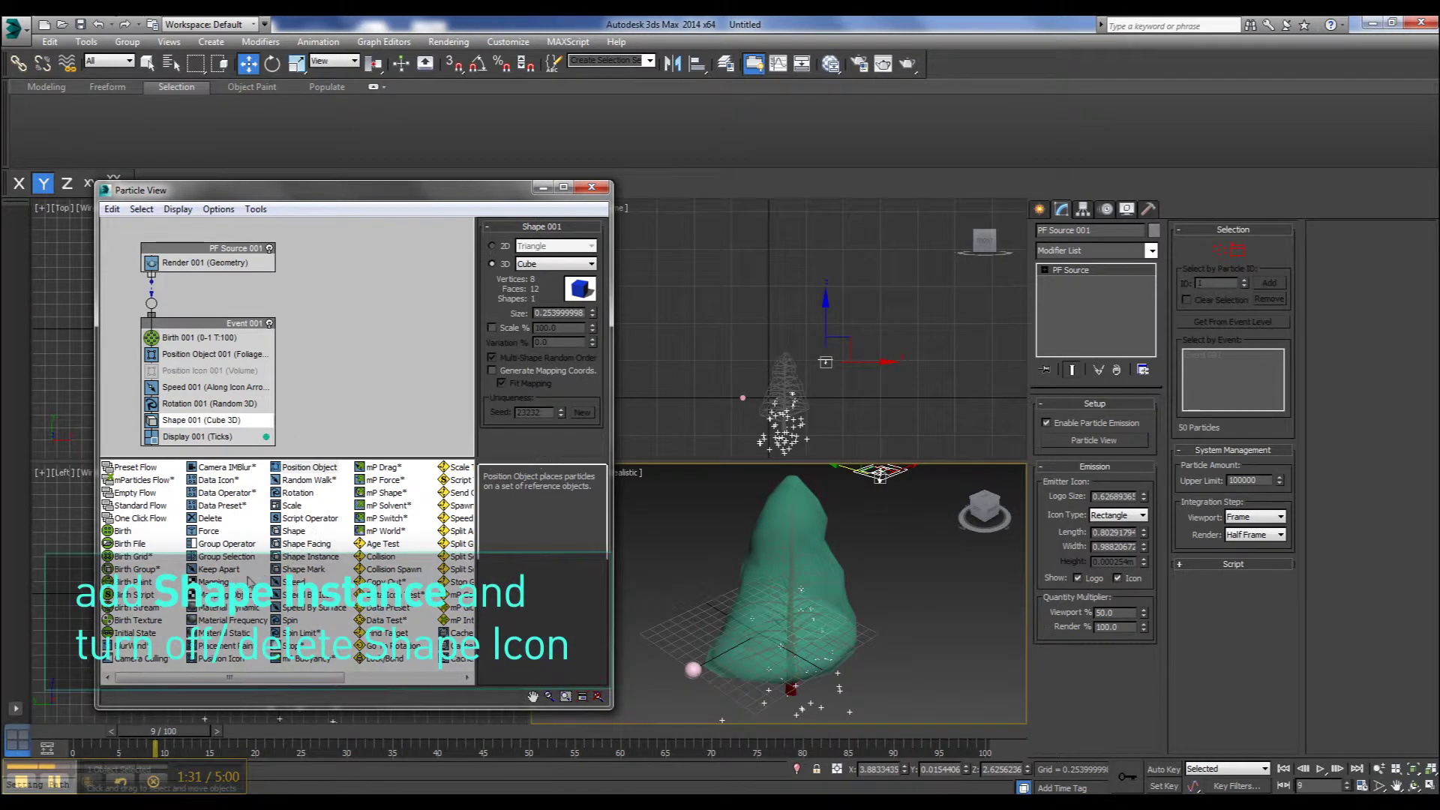
click(308, 557)
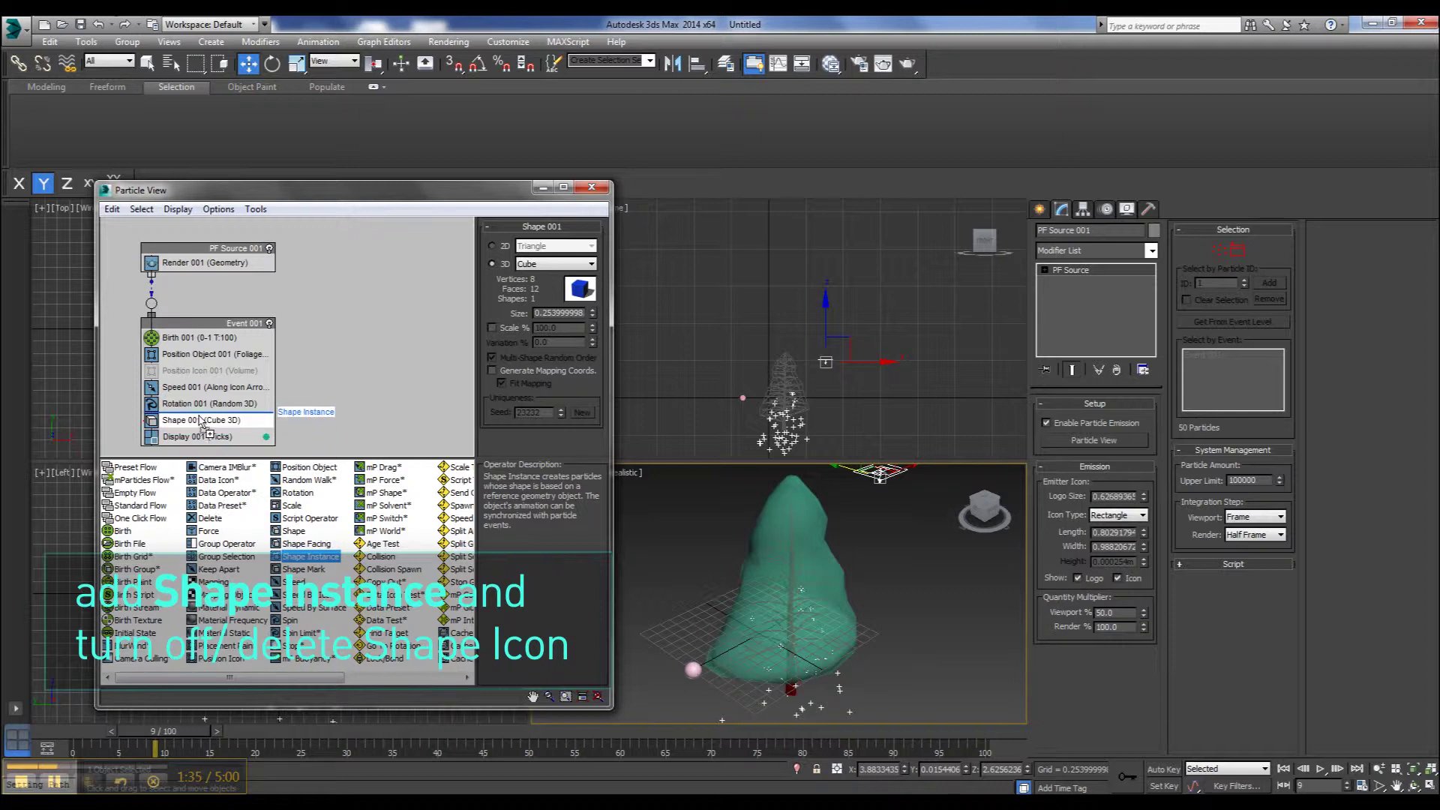
drag(208, 491, 198, 422)
right_click(193, 438)
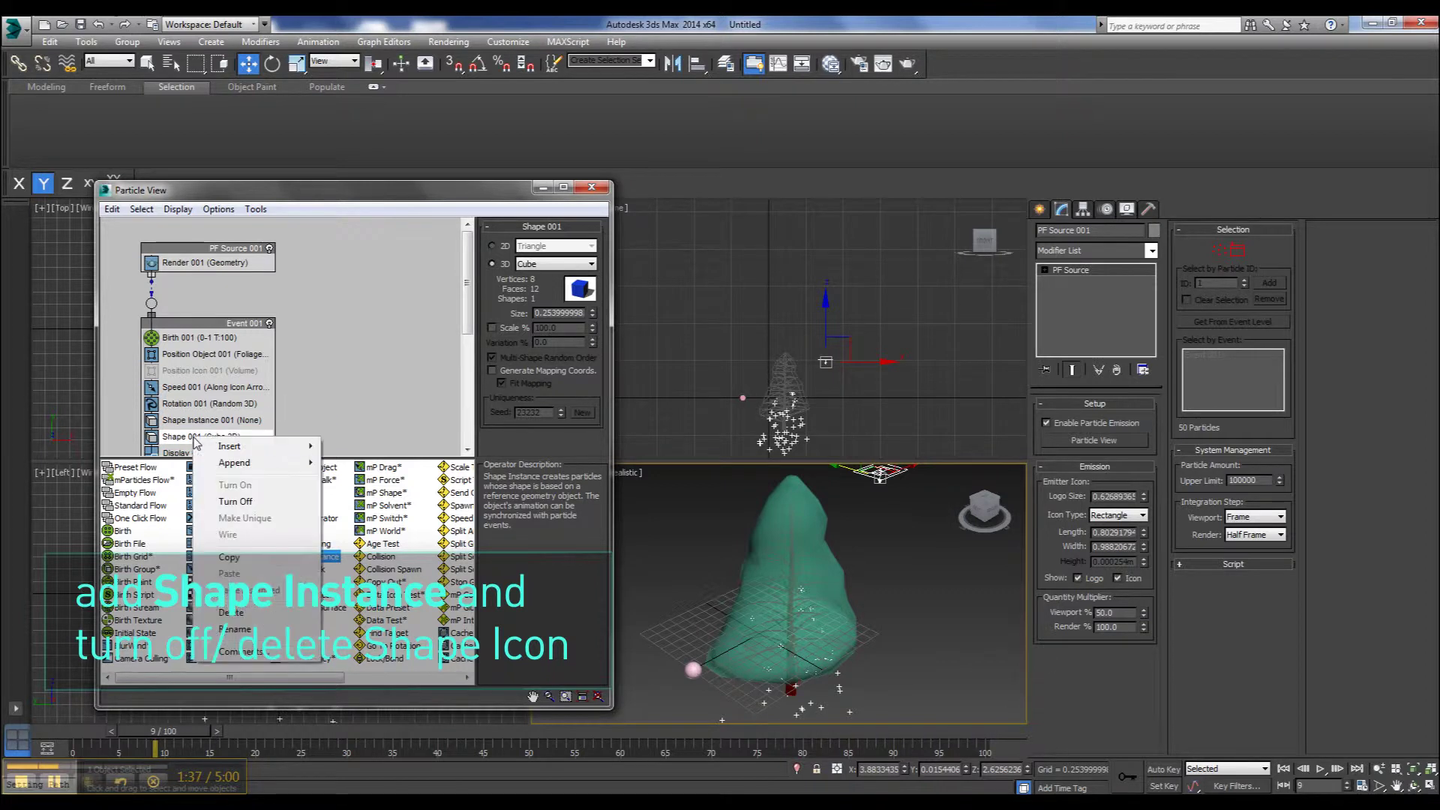
click(234, 501)
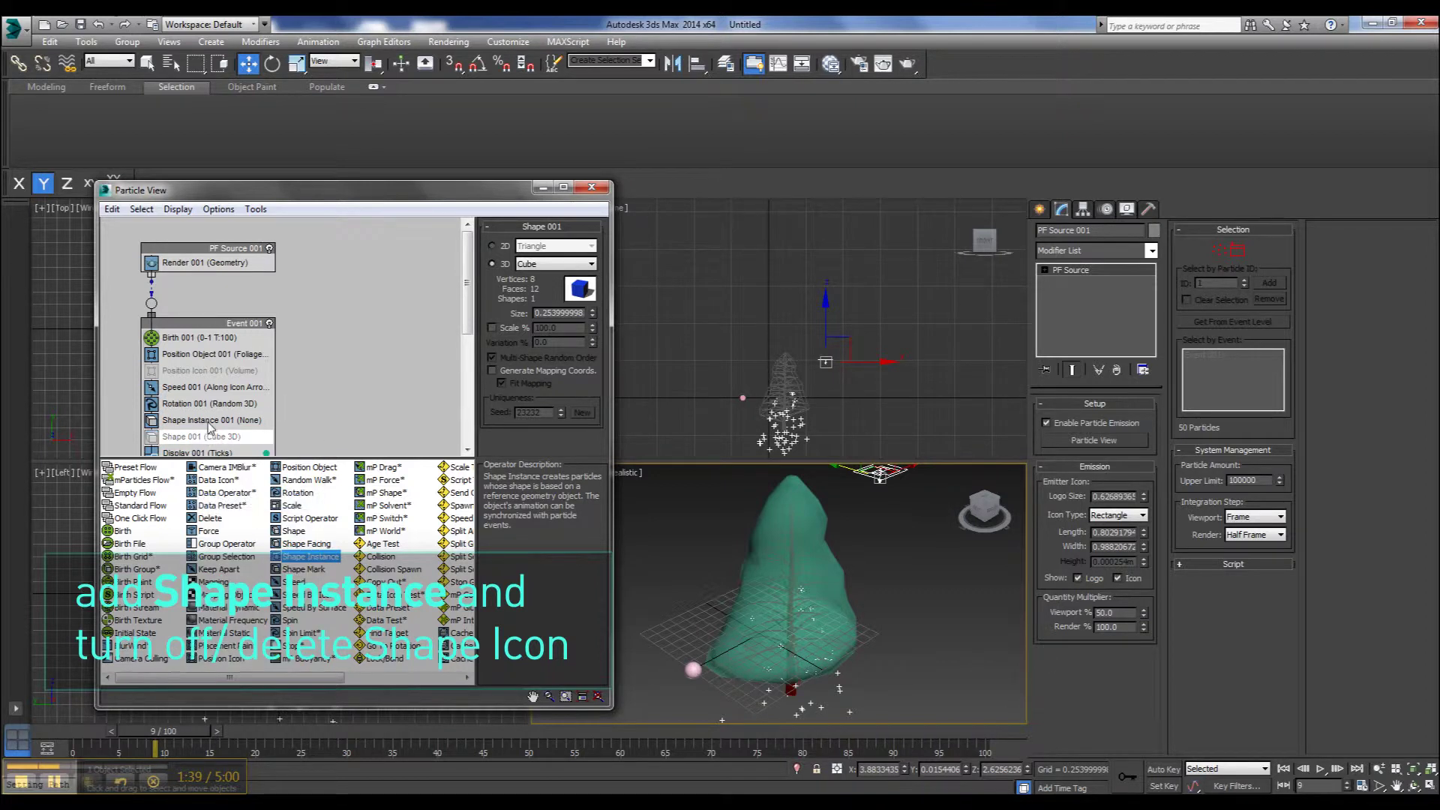
click(212, 419)
Use Sphere001 as the Shape Instance geometry and set Display 001 type to Geometry
click(541, 255)
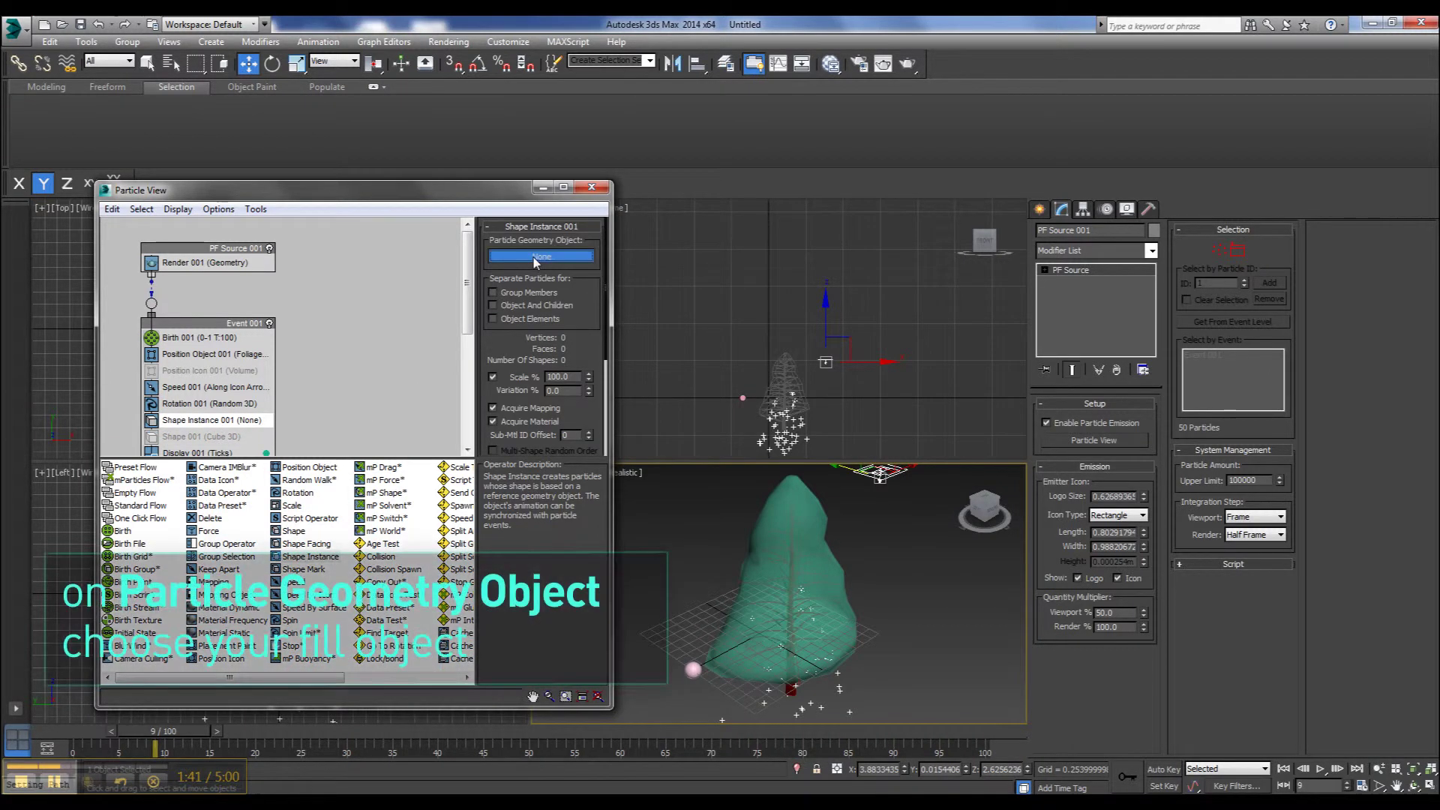
click(740, 398)
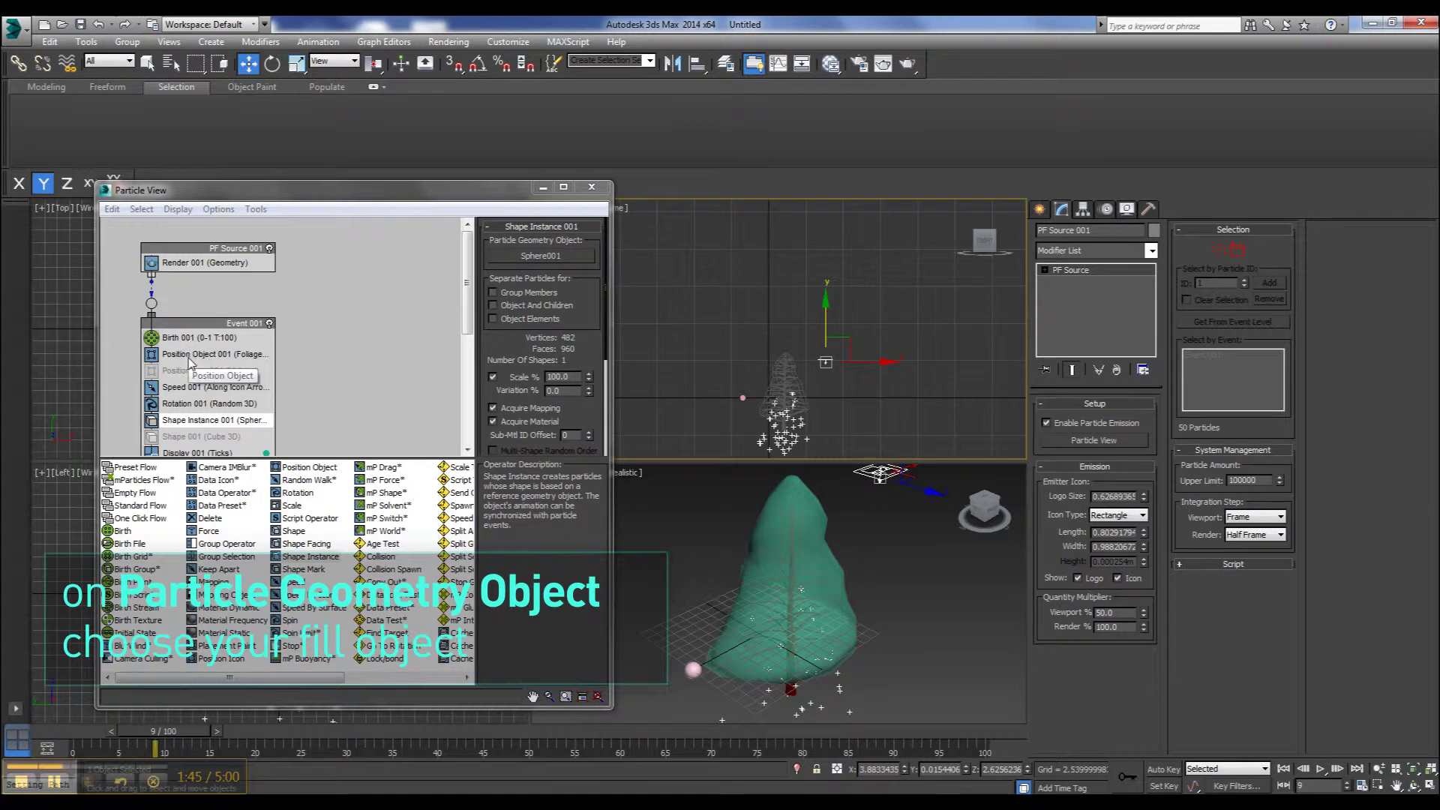
click(214, 387)
click(198, 453)
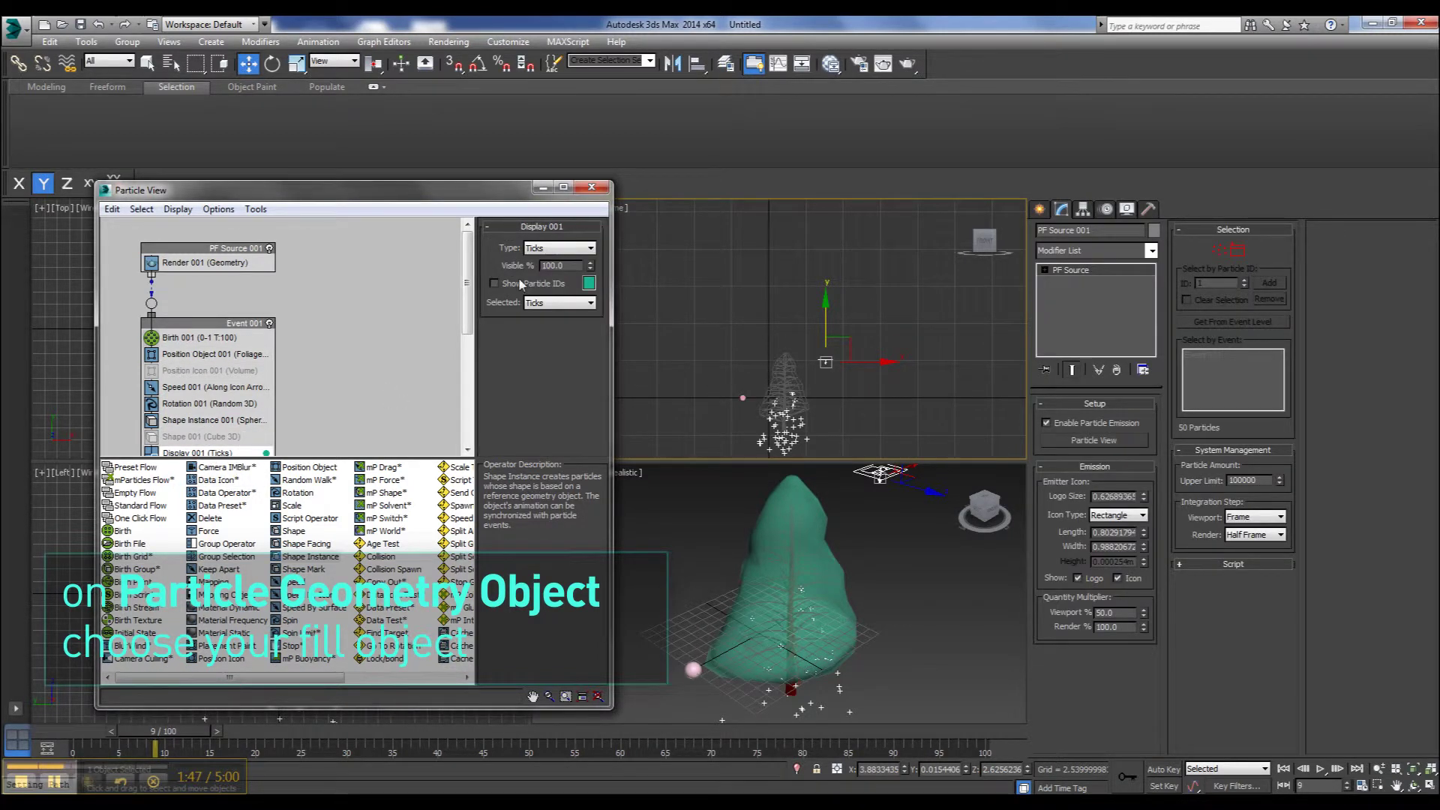
click(558, 247)
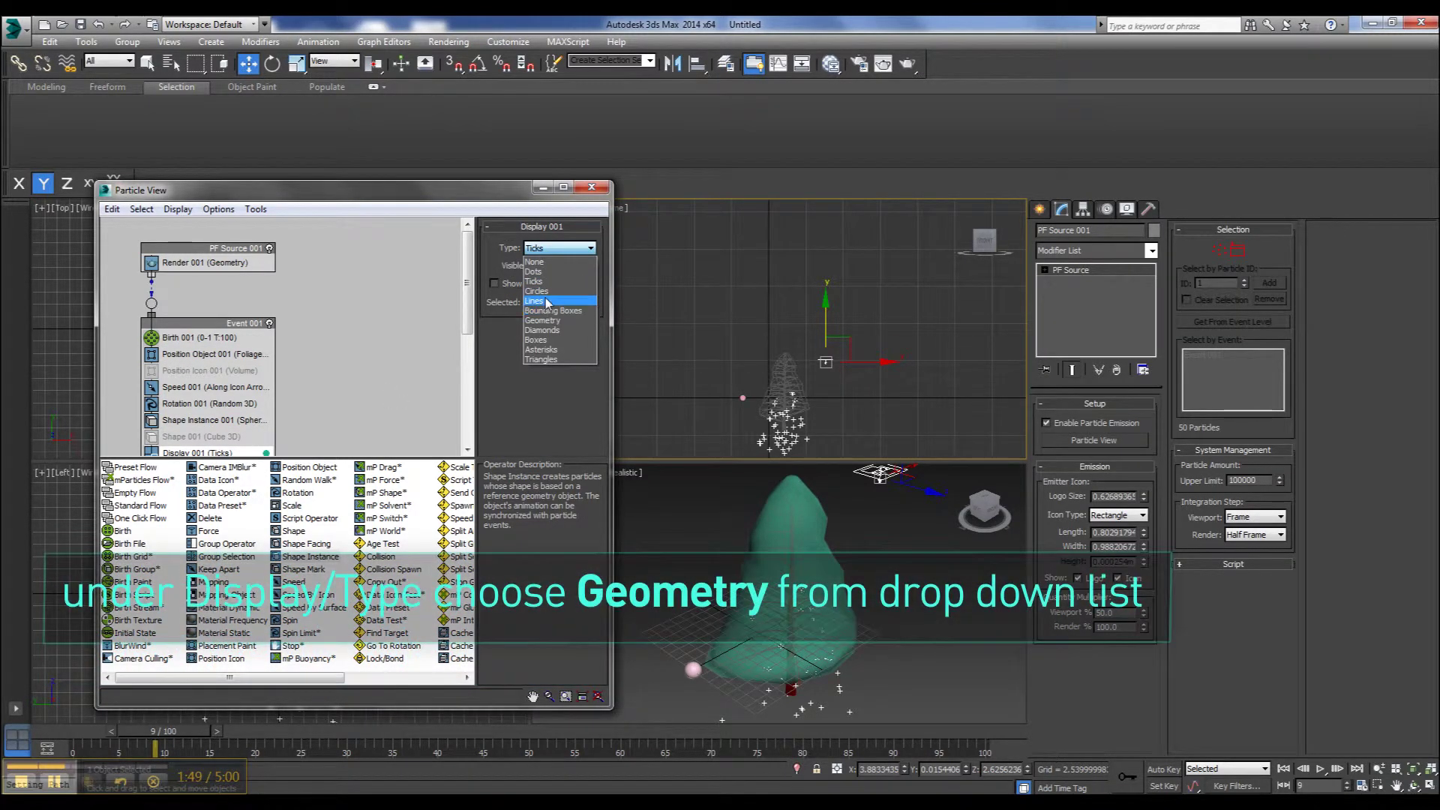
click(547, 321)
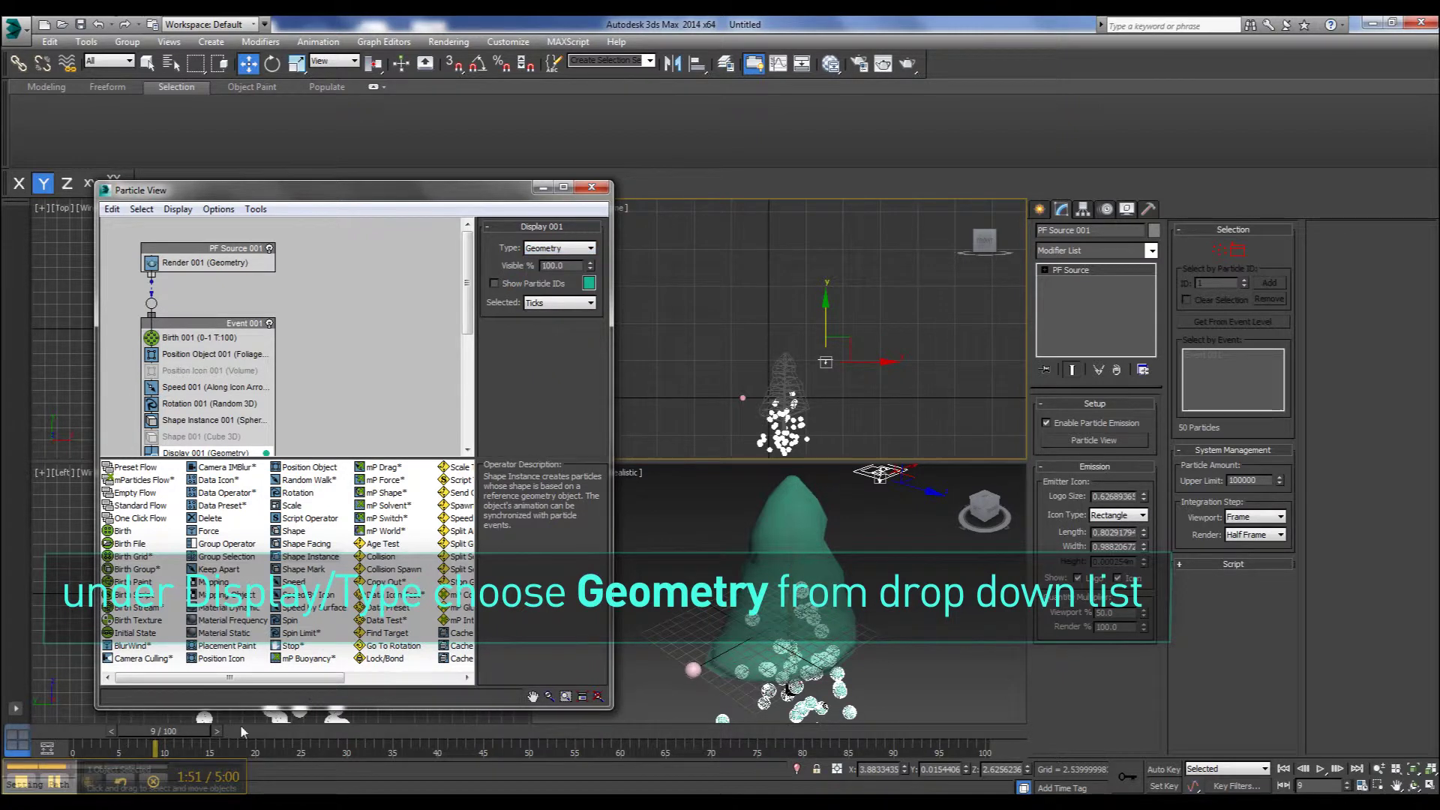
drag(180, 731, 125, 732)
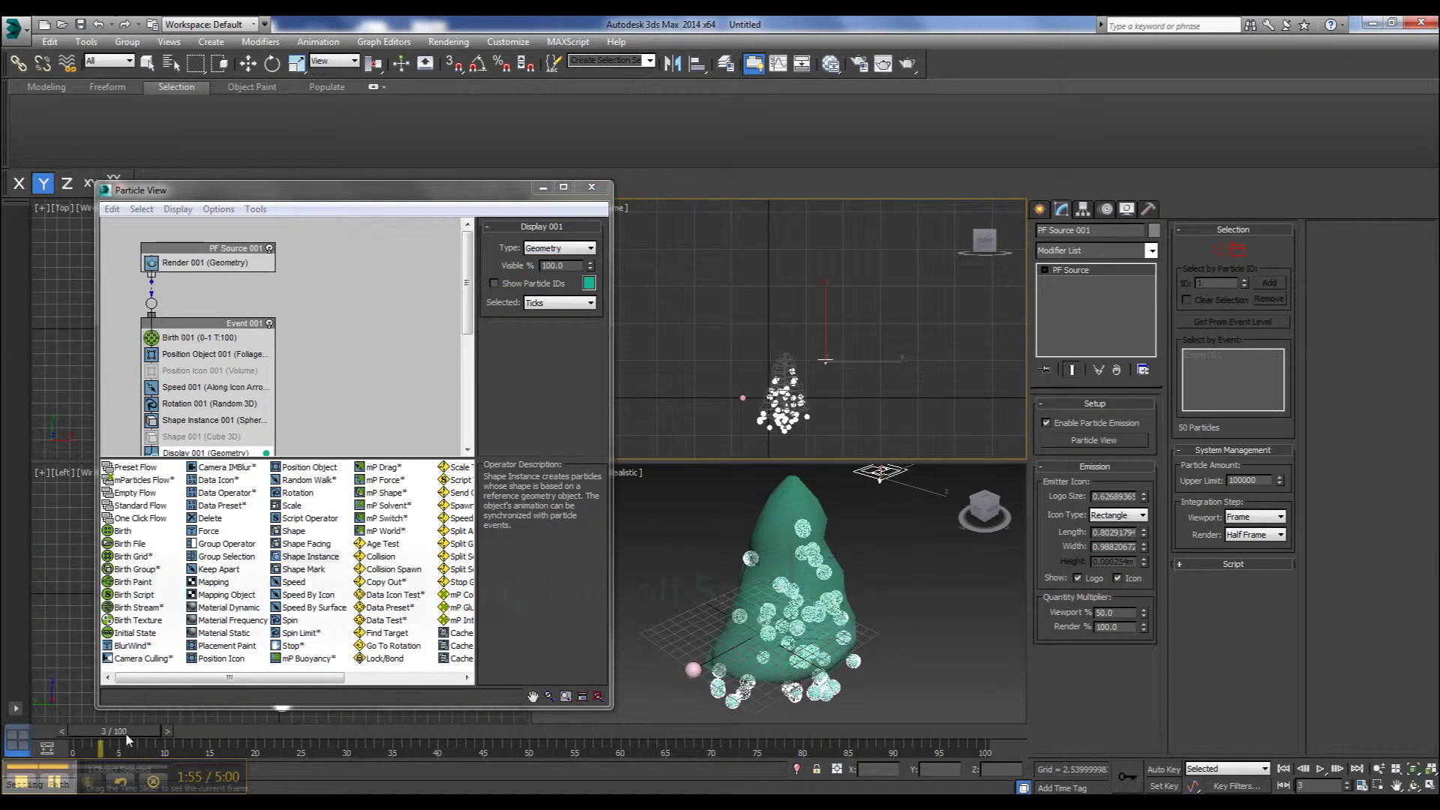
Turn off Speed 001, return to frame 0, and render a preview frame with Shift+Q
click(191, 387)
right_click(191, 390)
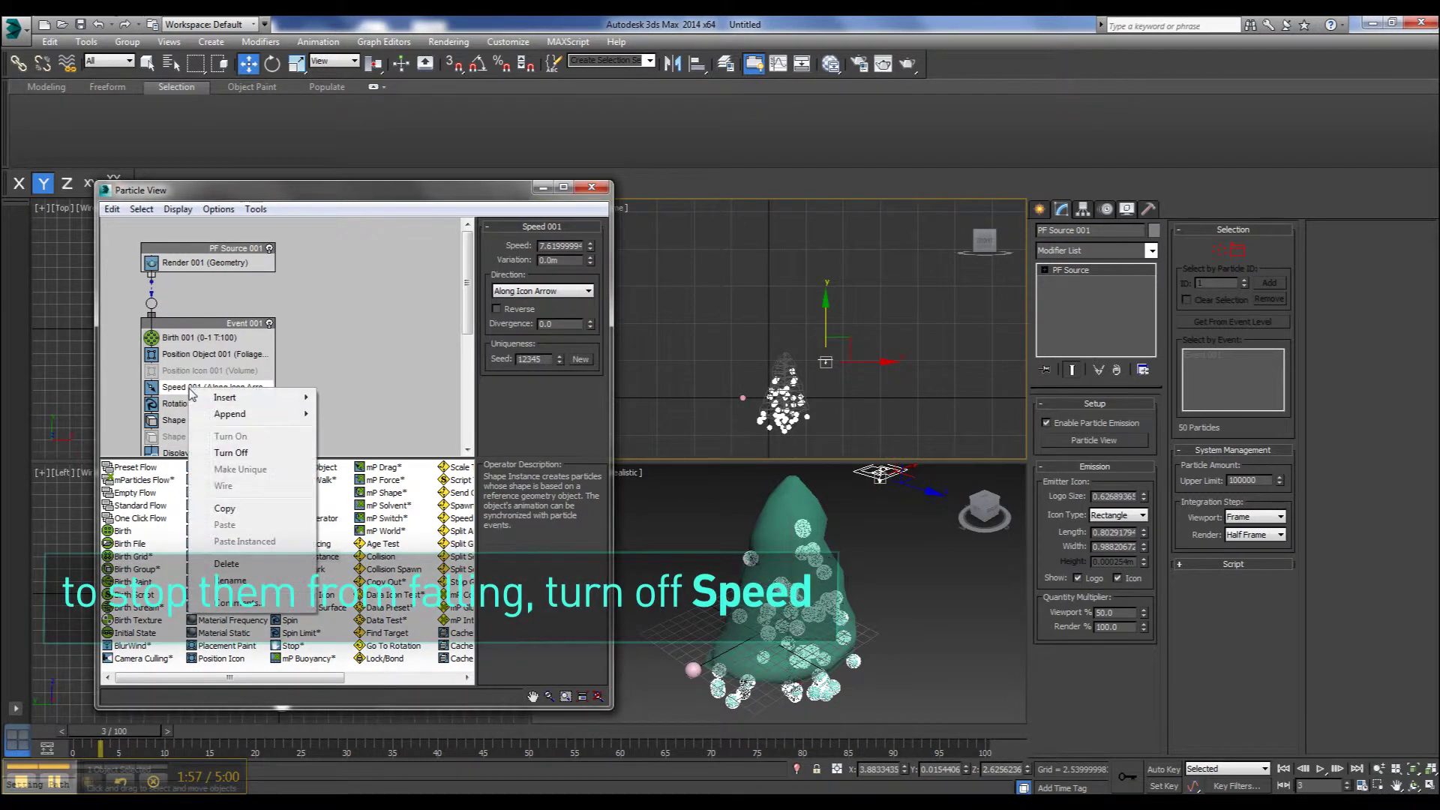
click(231, 452)
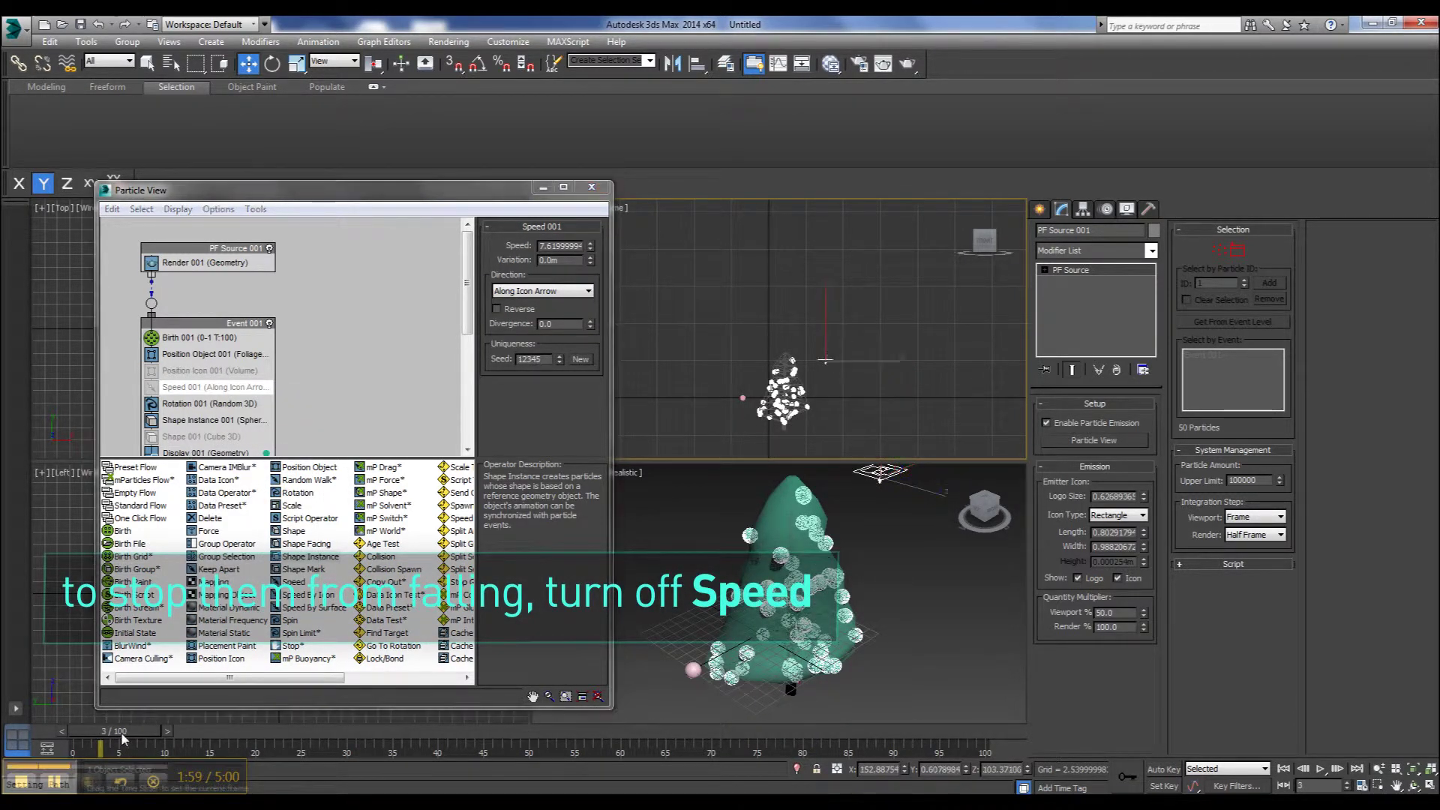
drag(125, 739, 108, 734)
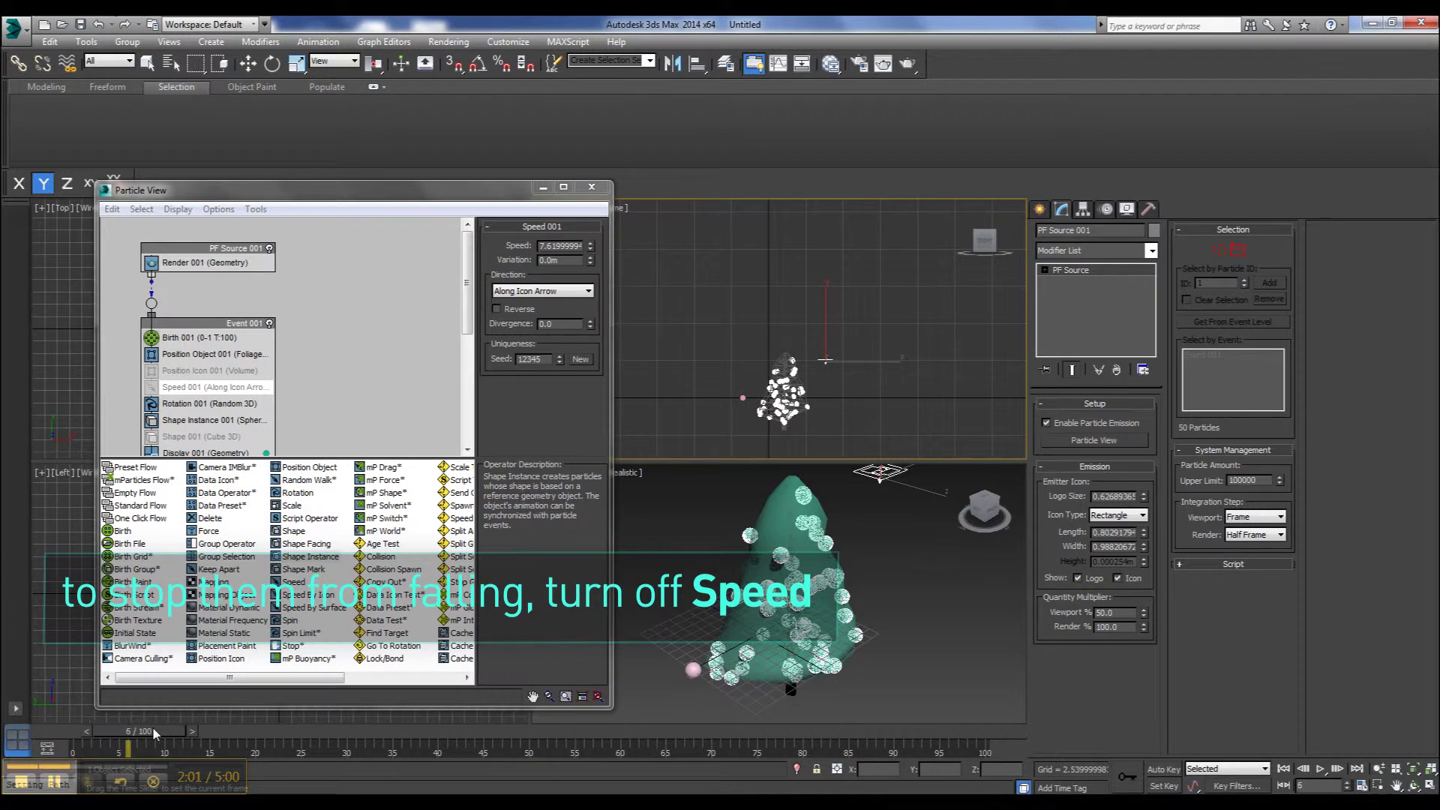
key(w)
key(shift+q)
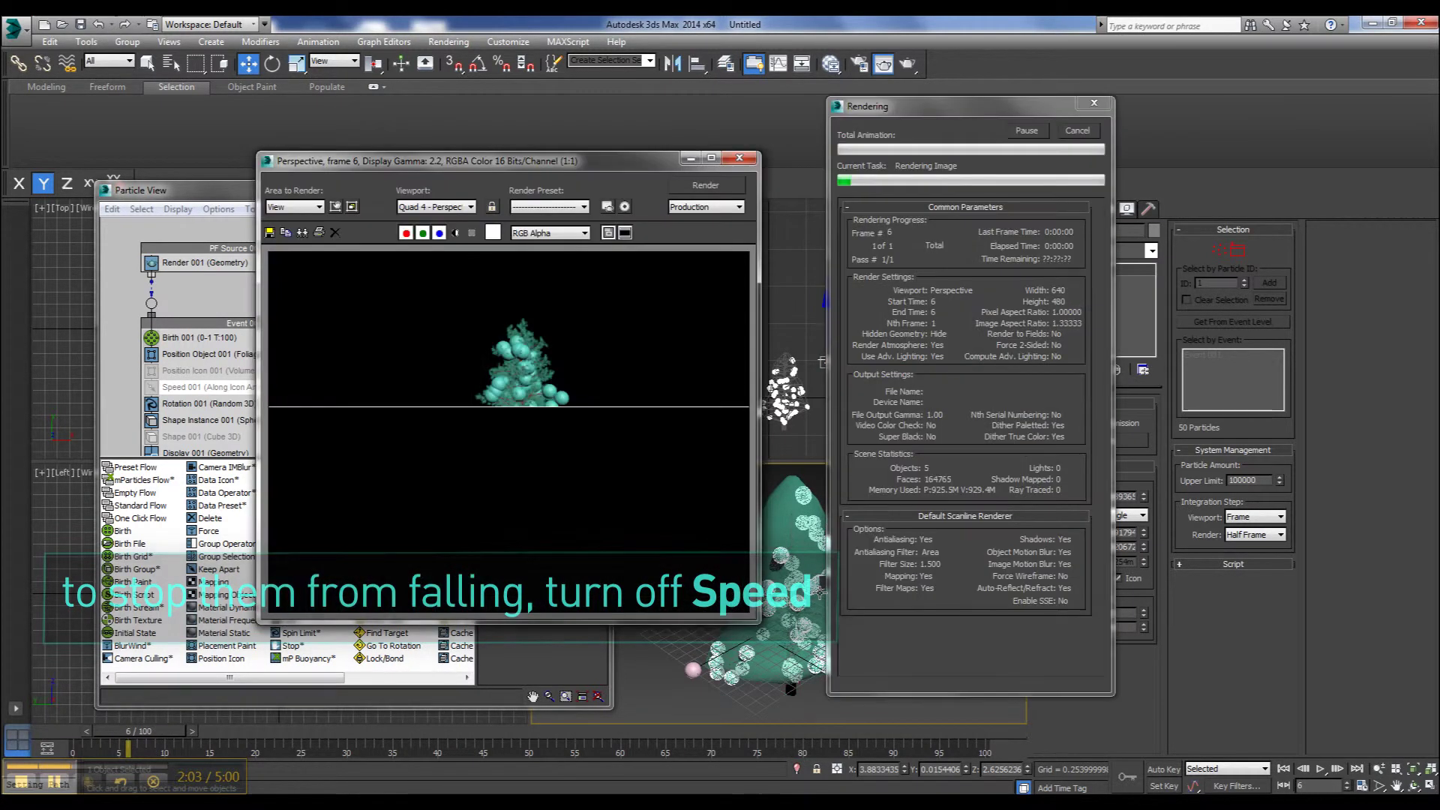
click(690, 158)
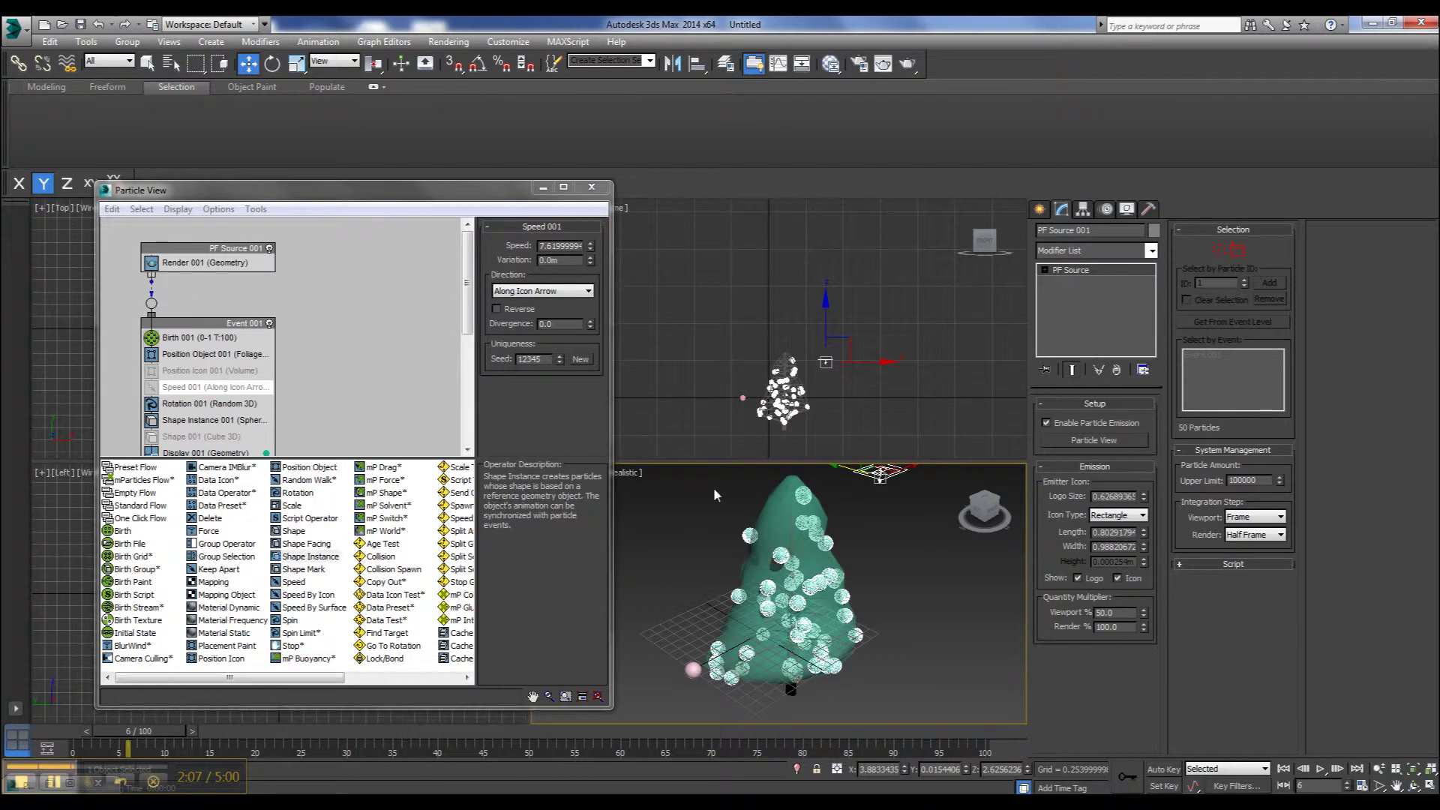
Give Sphere001 a red object colour
click(740, 400)
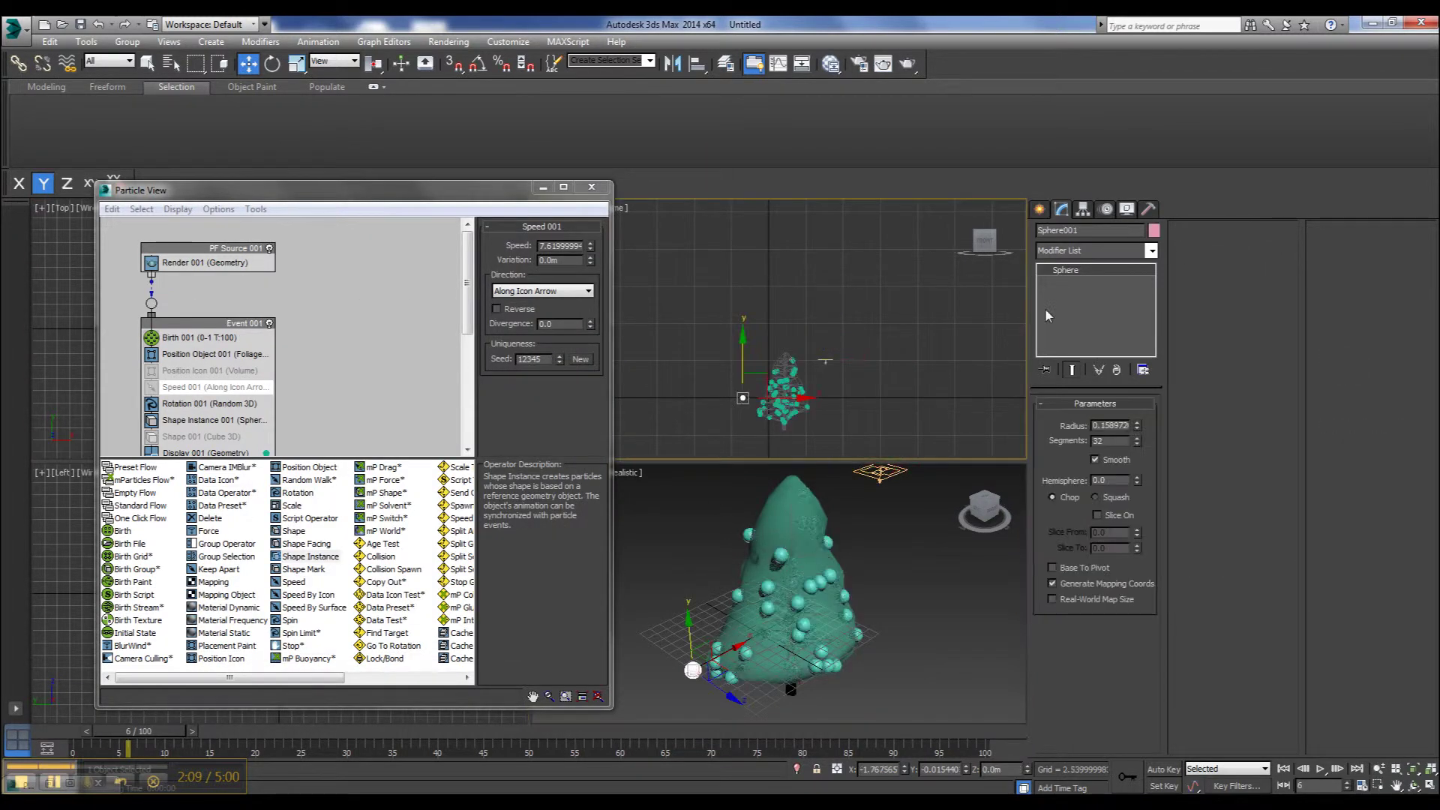
click(1153, 230)
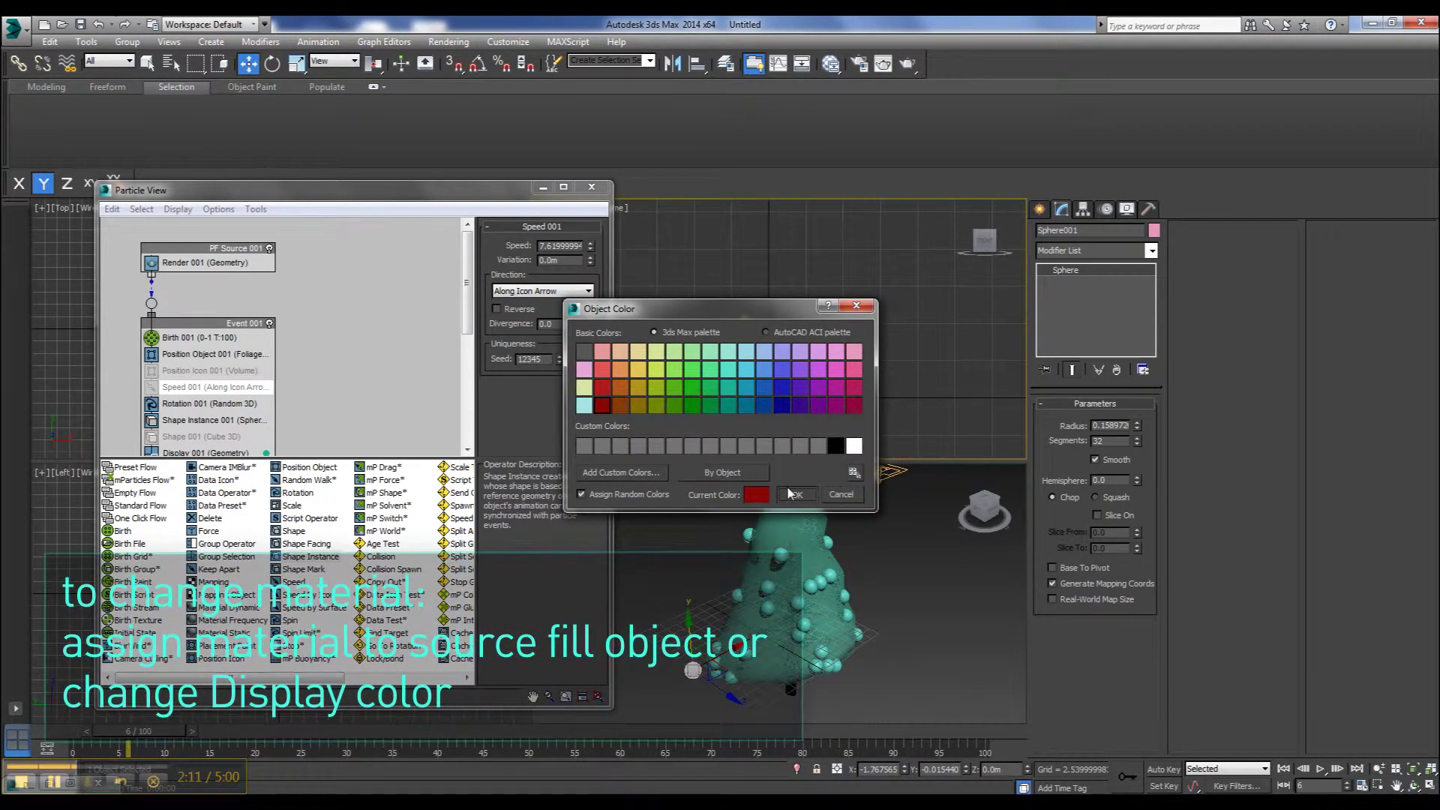
click(789, 492)
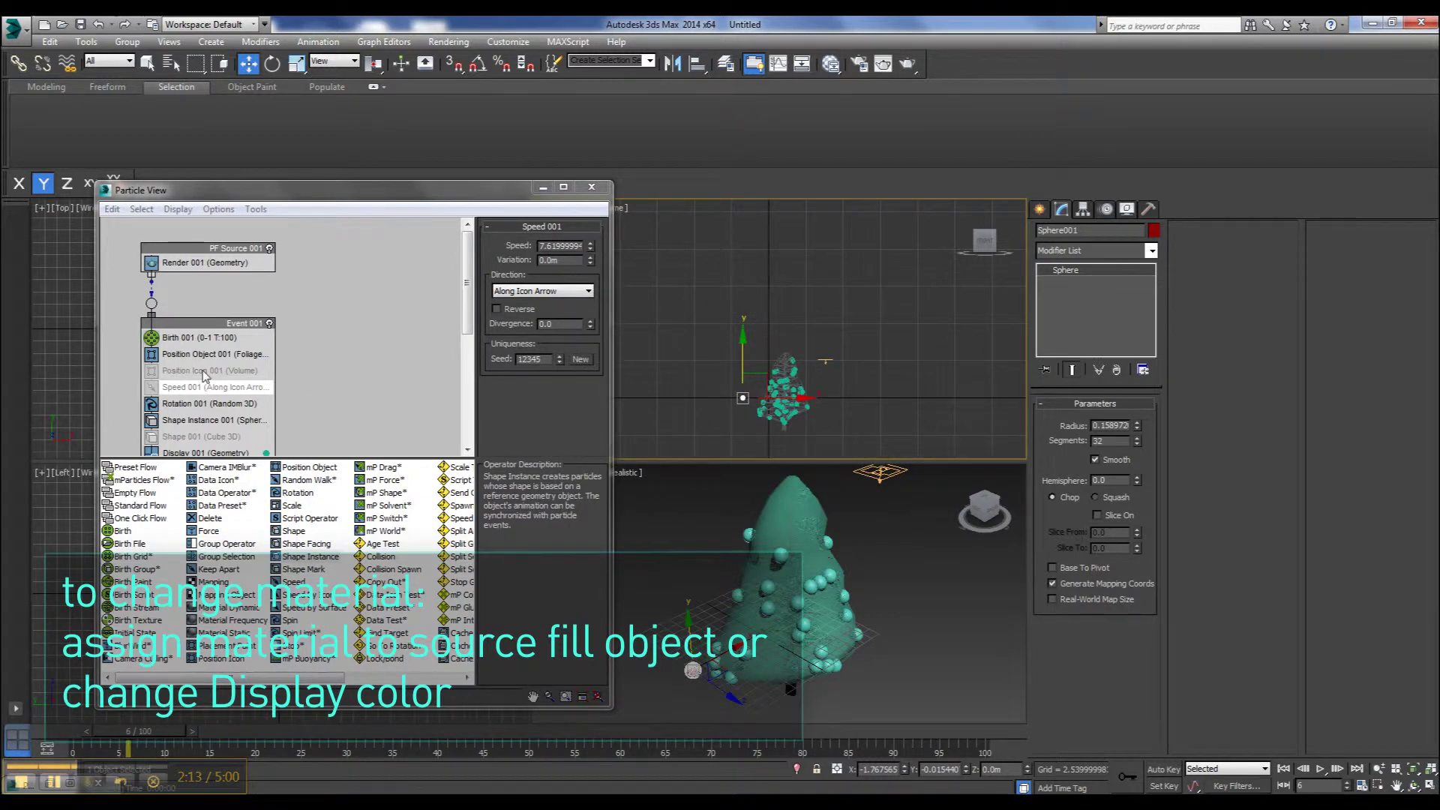
Set the Display 001 particle colour to orange in Particle View
click(184, 338)
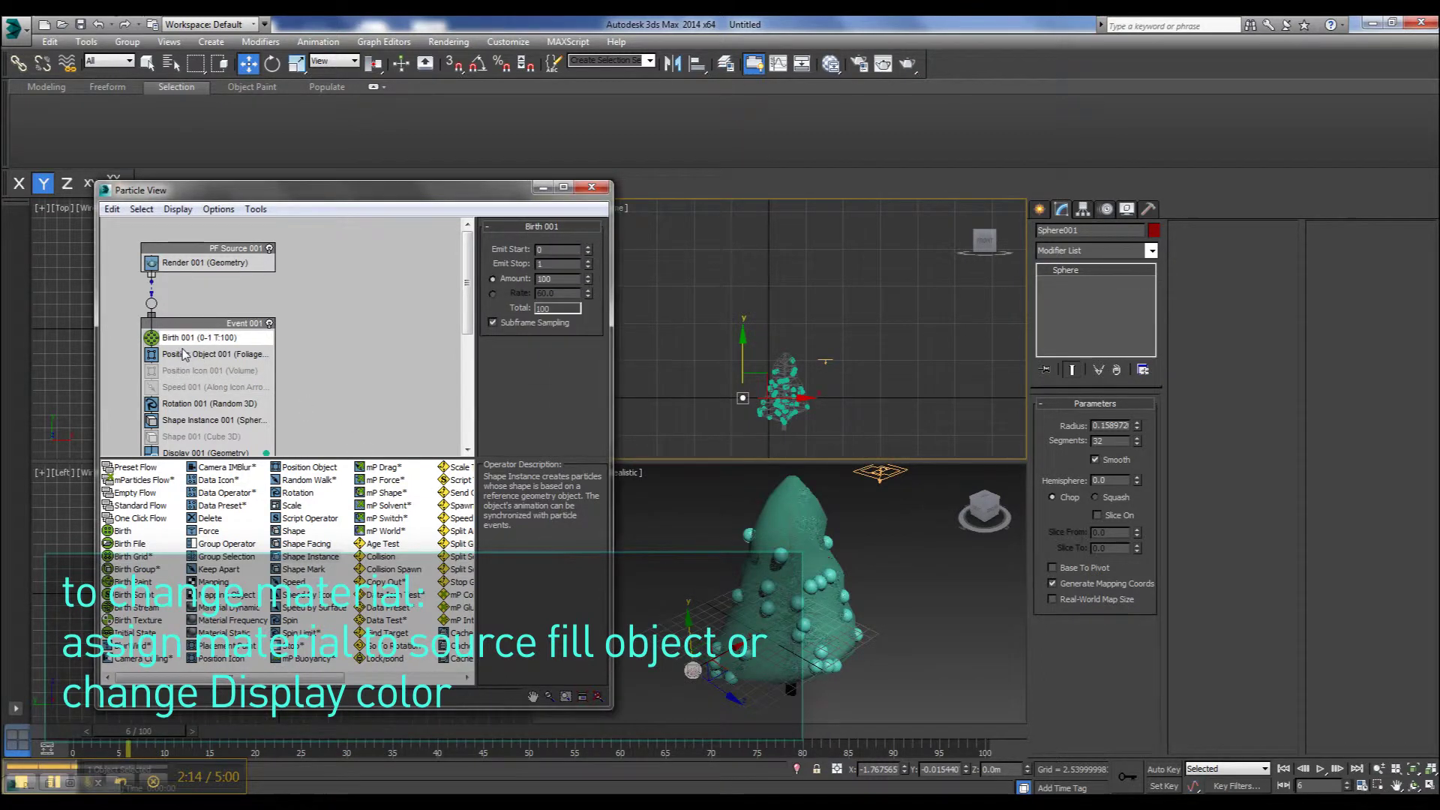
click(199, 263)
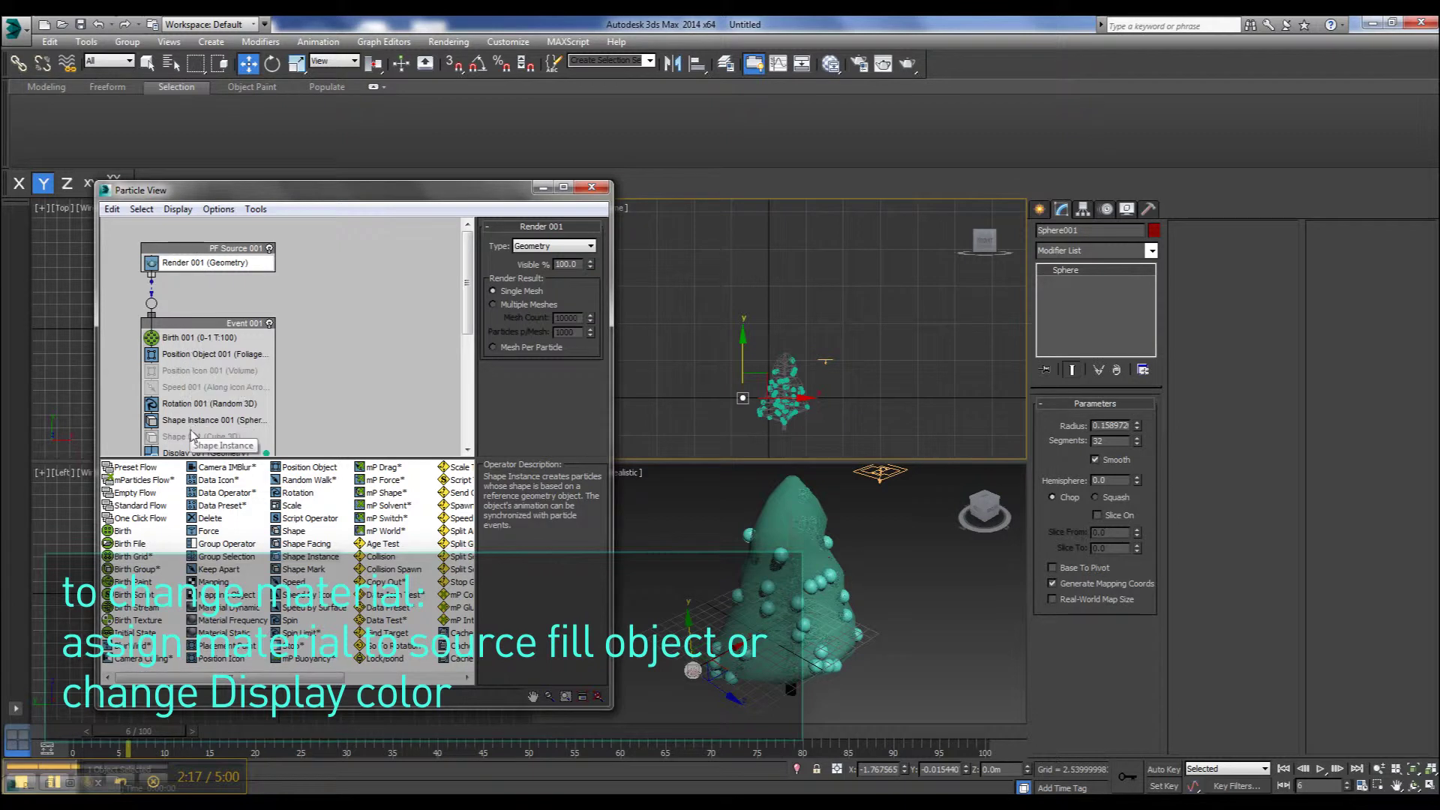
click(192, 453)
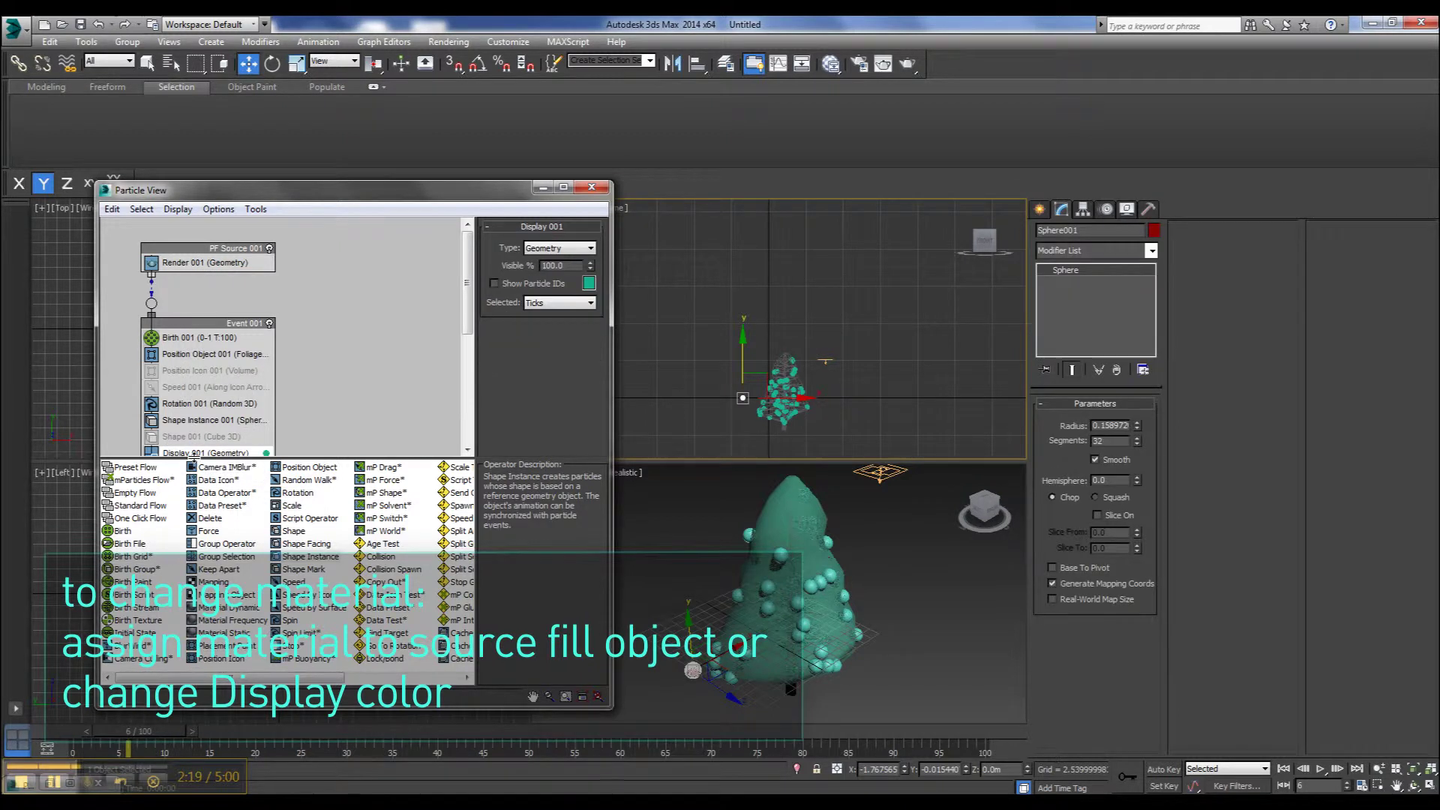
drag(194, 457, 194, 504)
click(280, 452)
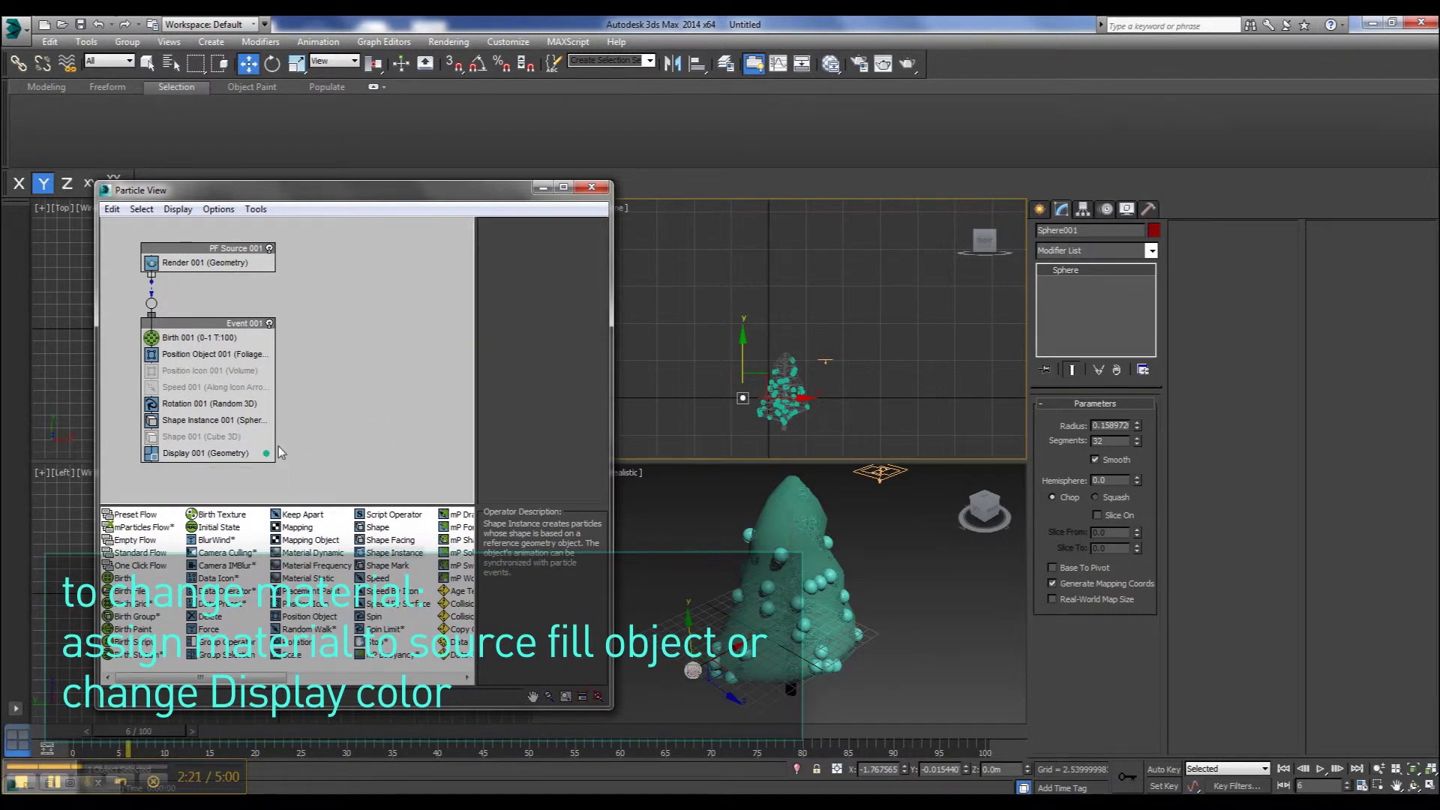
click(221, 453)
click(591, 284)
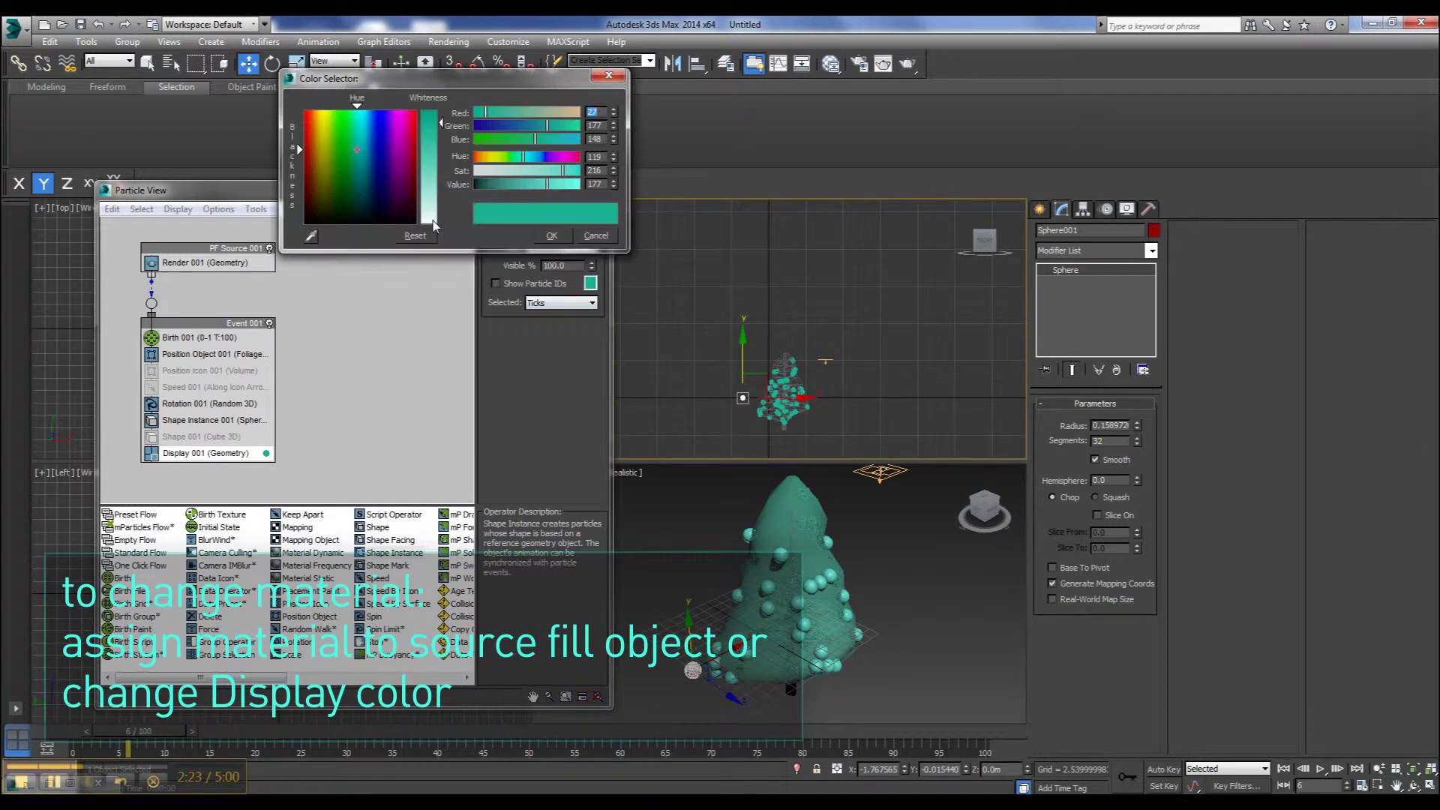
drag(343, 144, 307, 111)
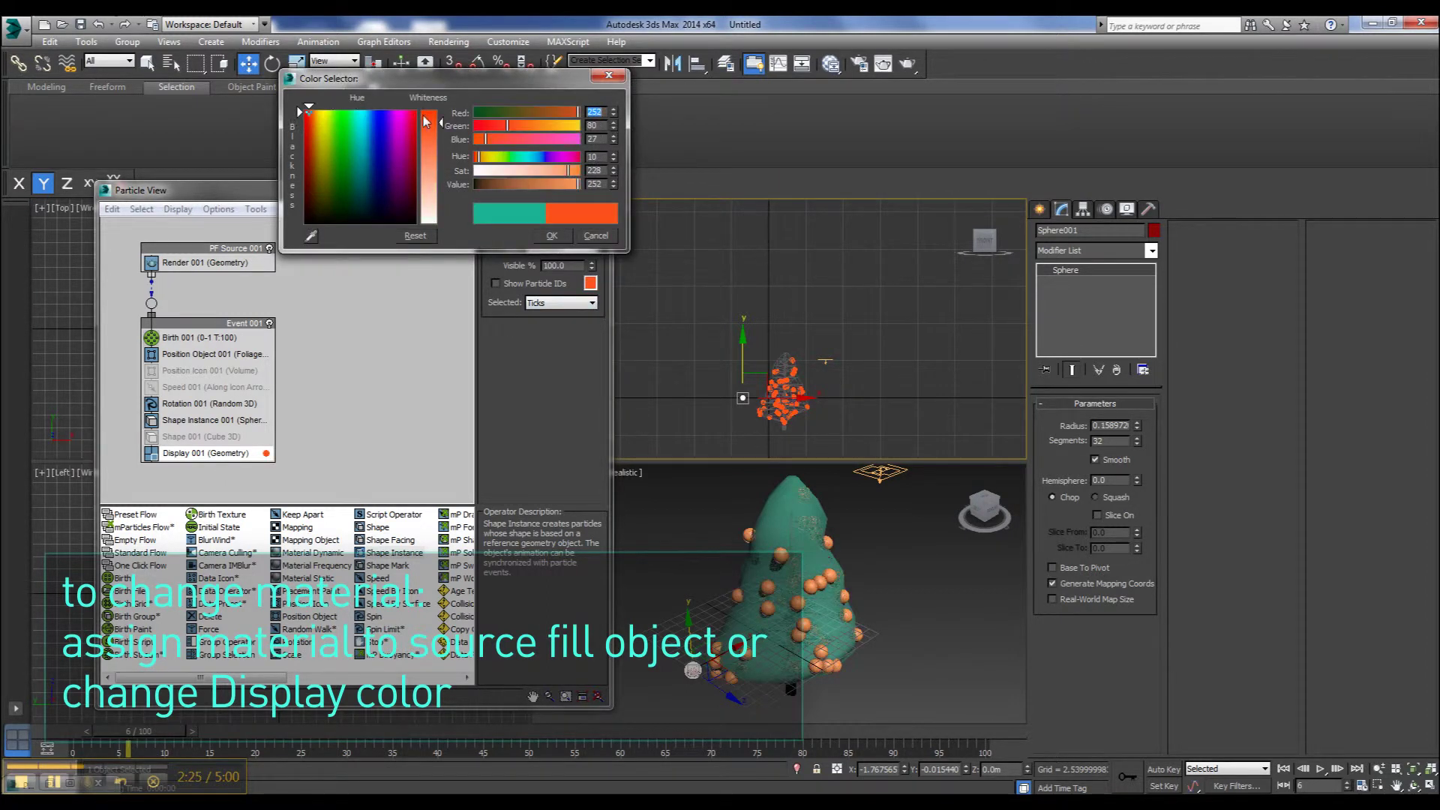
click(552, 236)
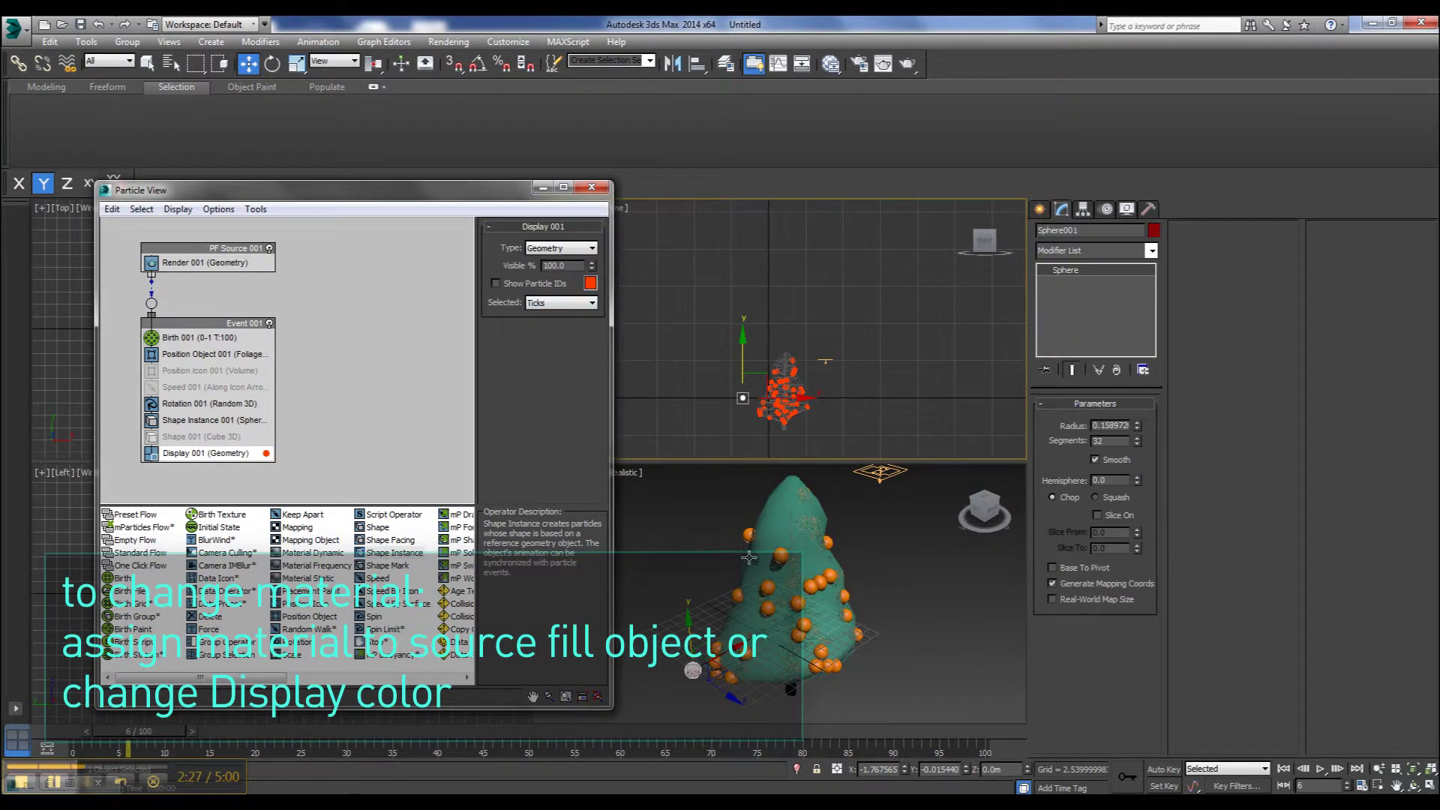
Render a quick preview of the orange spheres, then close the frame and Particle View
key(shift+q)
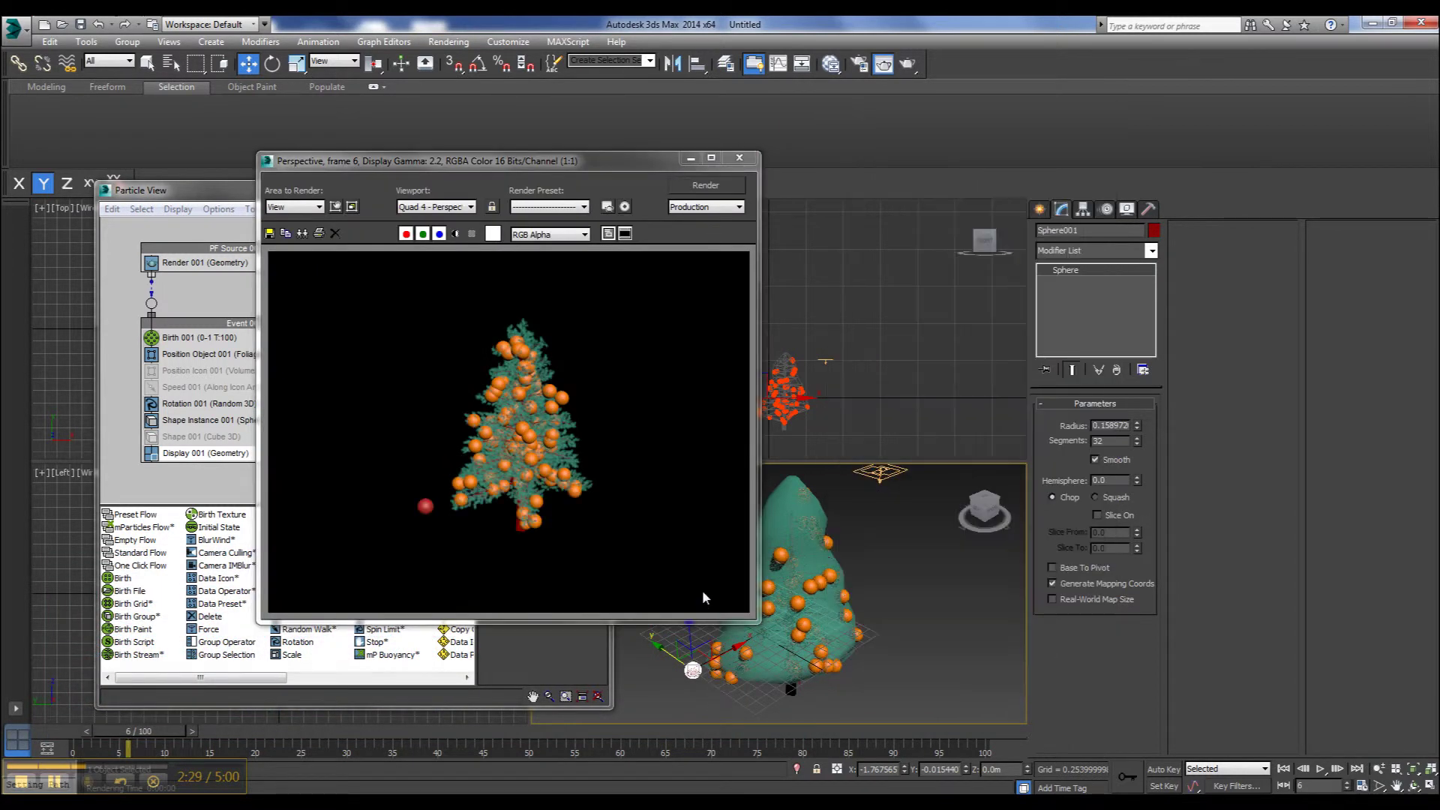
click(739, 158)
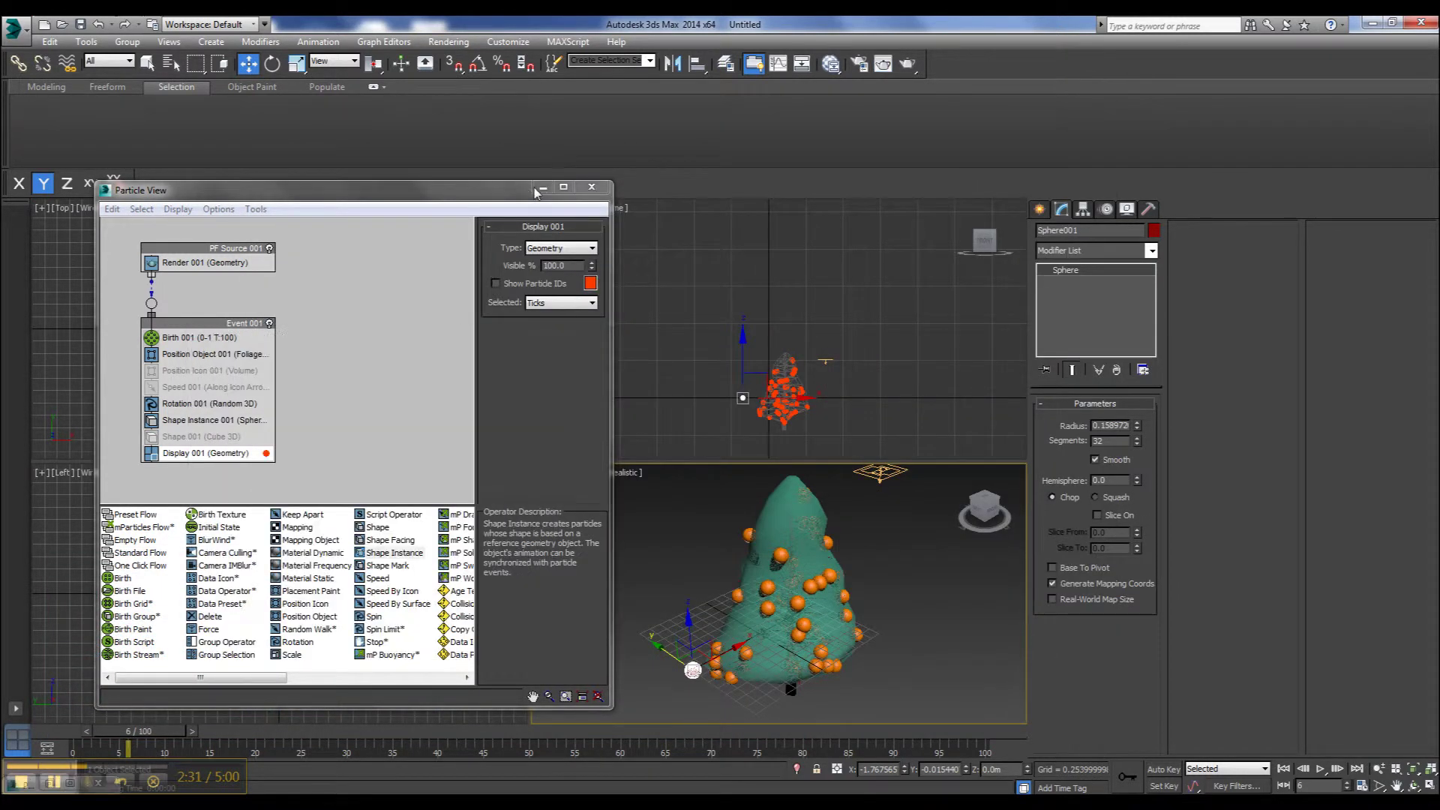
click(540, 193)
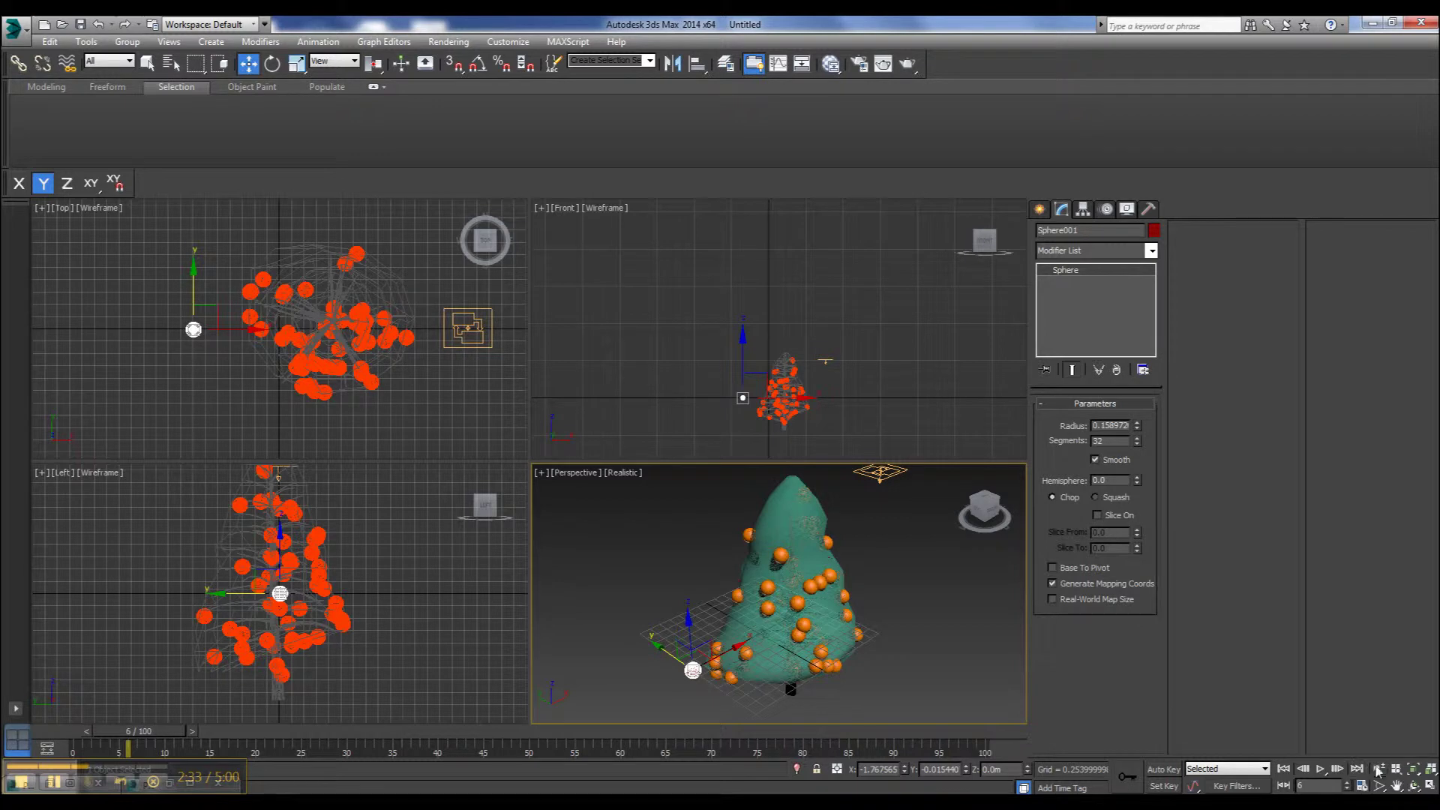
Zoom out the Top view and create a new standard sphere to the right of the tree
click(1378, 769)
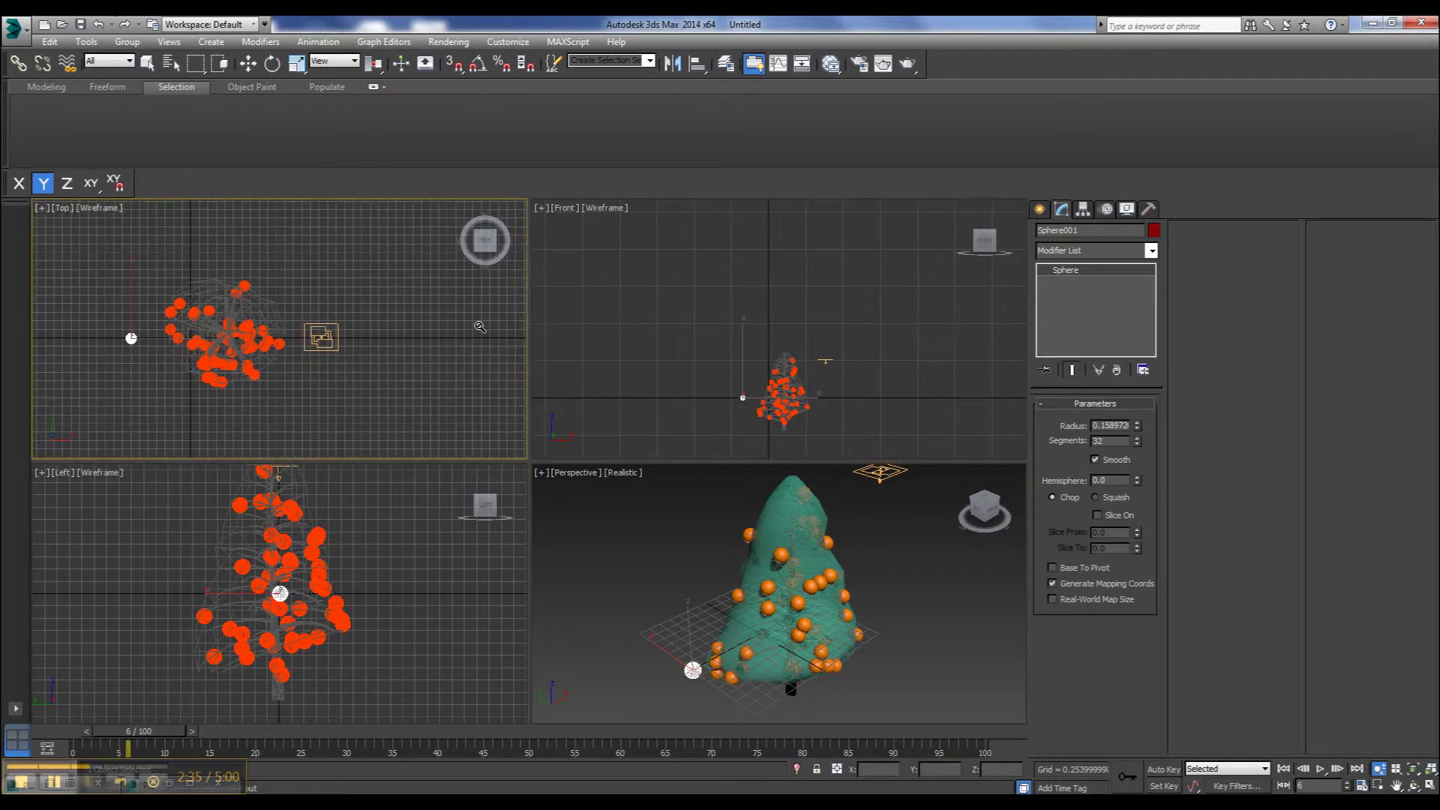
middle_drag(151, 353, 34, 360)
click(1040, 209)
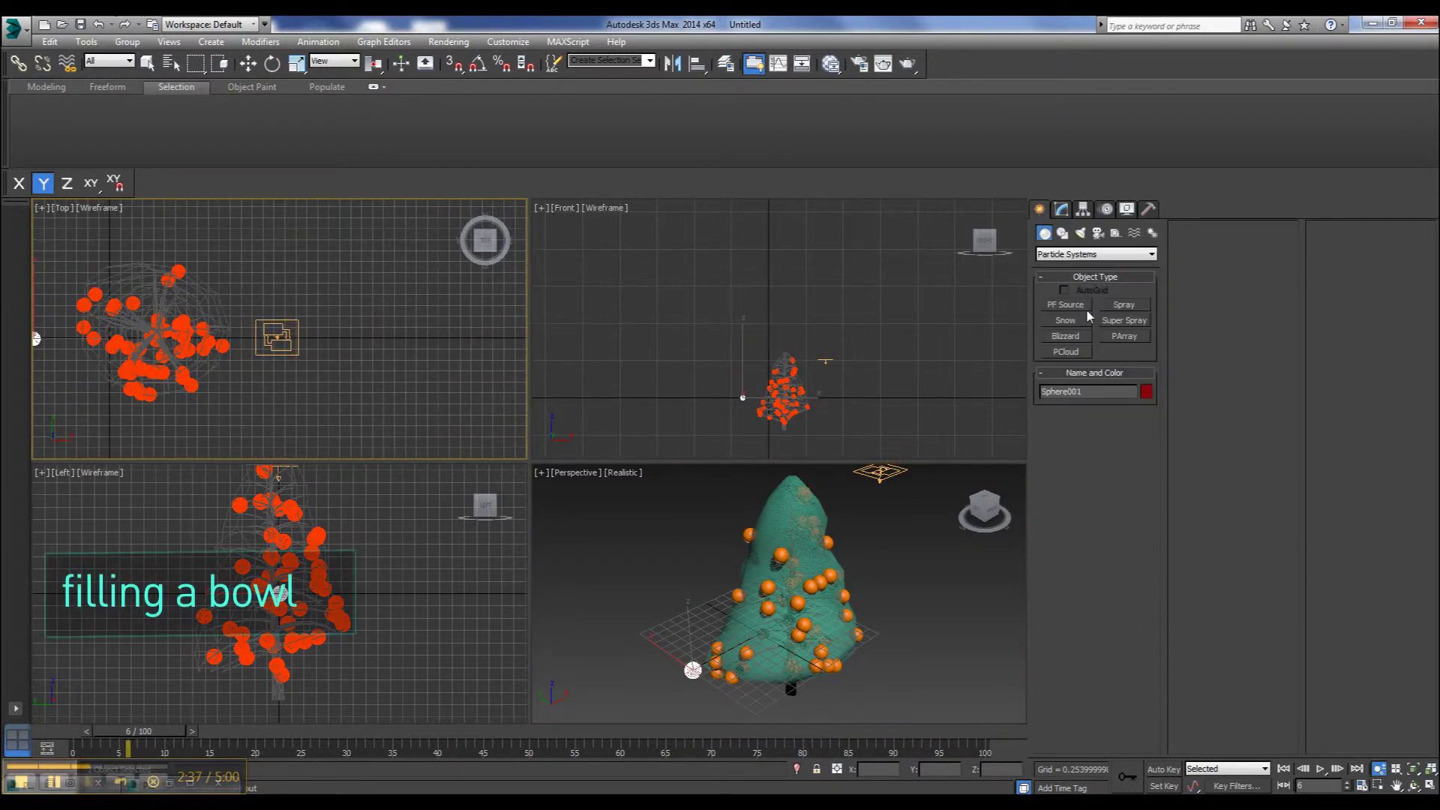
click(1064, 255)
click(1067, 270)
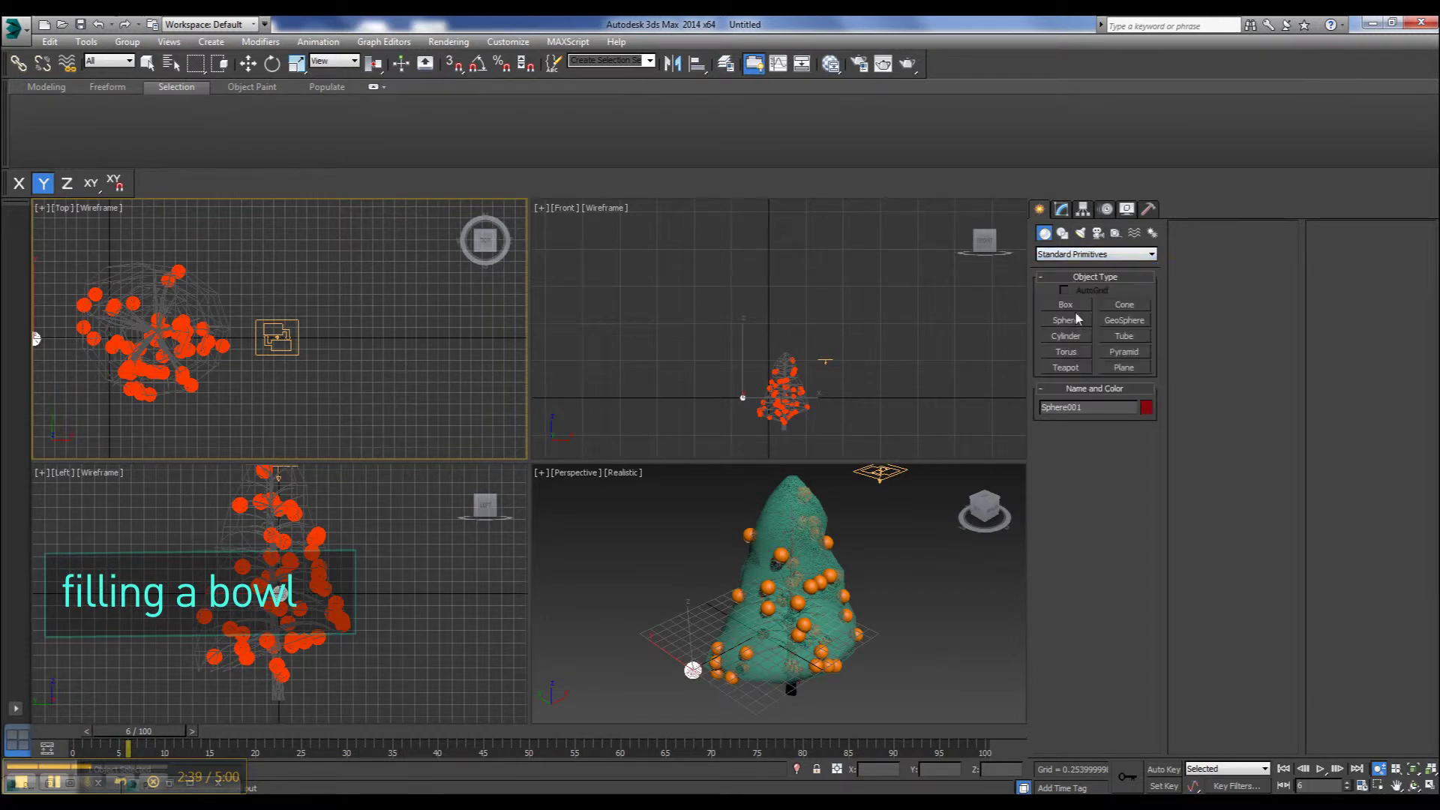
click(1071, 322)
drag(413, 333, 428, 369)
Turn on Slice with Slice From 180 to cut the sphere in half
click(1112, 600)
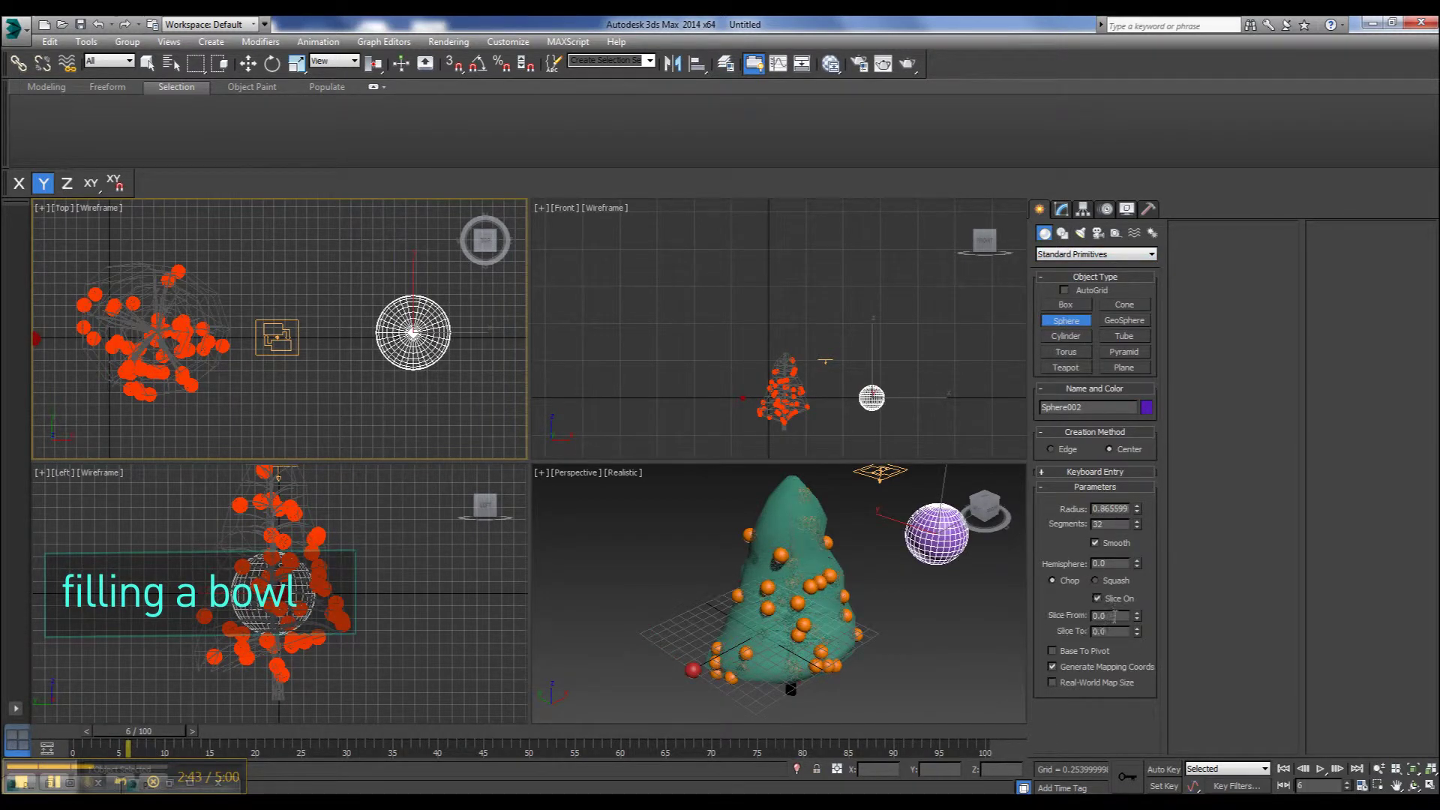
text(0)
key(Tab)
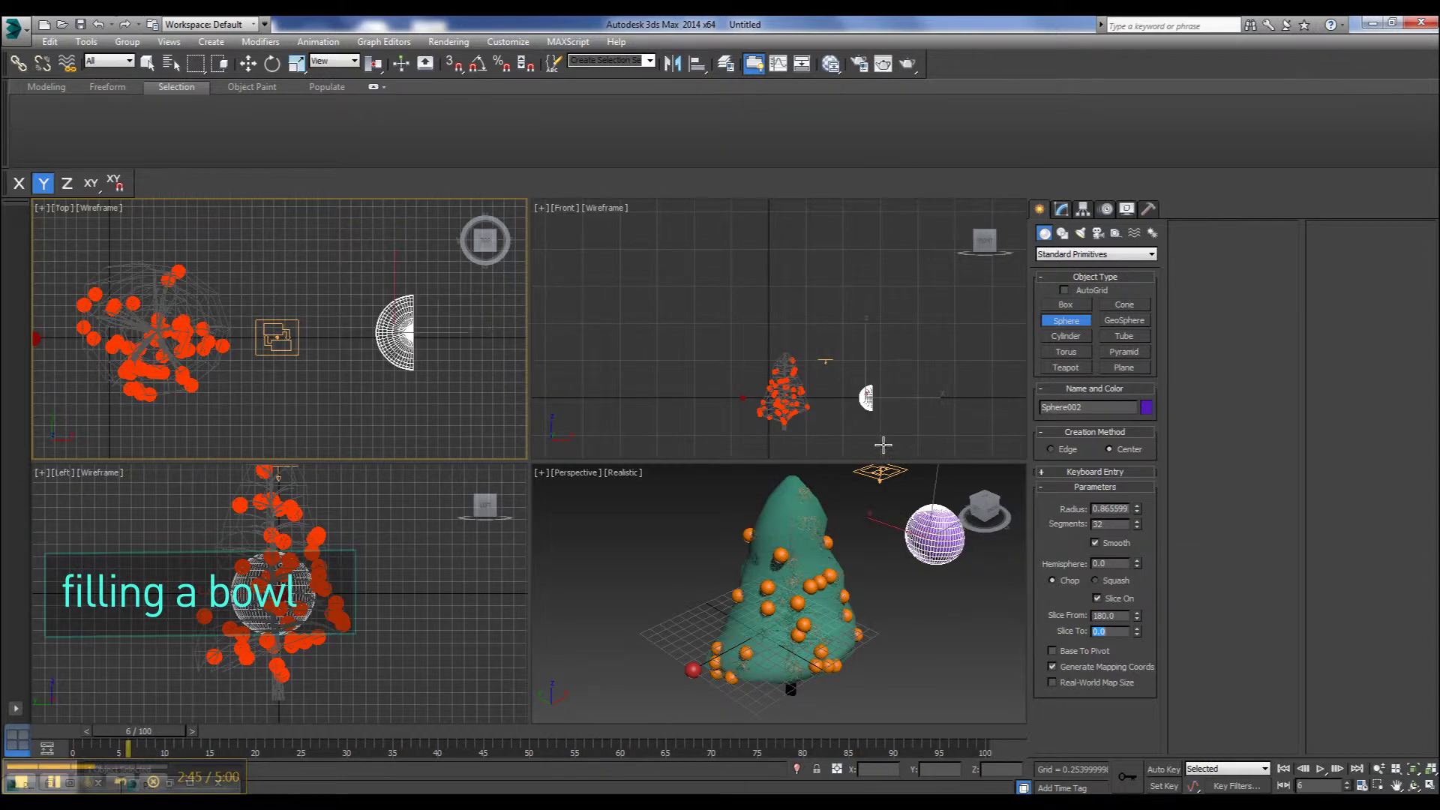
Rotate the half-sphere 90° in the Front view with angle snap so it sits like a bowl
click(663, 251)
click(272, 63)
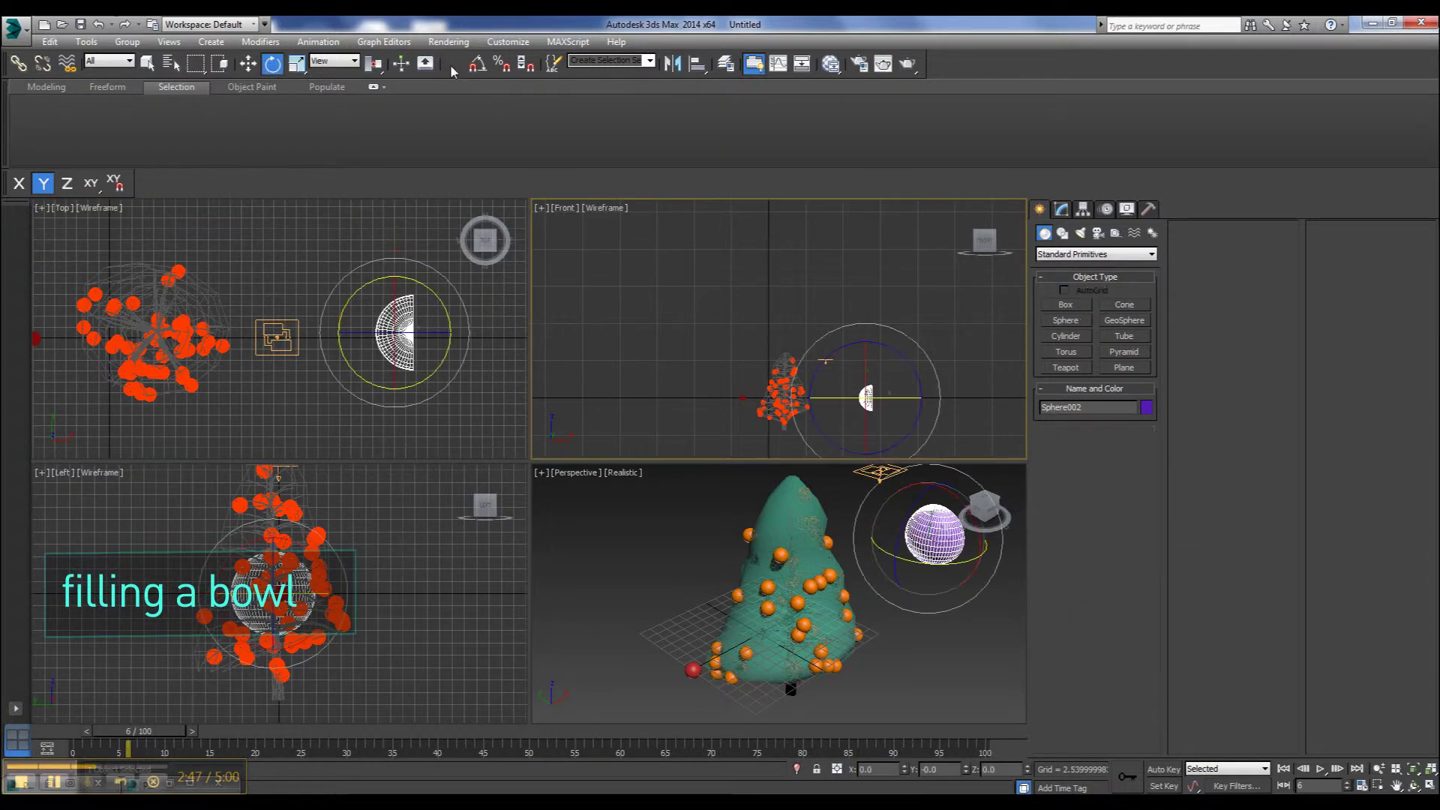
click(478, 63)
mouse_move(867, 341)
mouse_down()
mouse_move(889, 336)
mouse_move(922, 390)
mouse_up()
click(1060, 216)
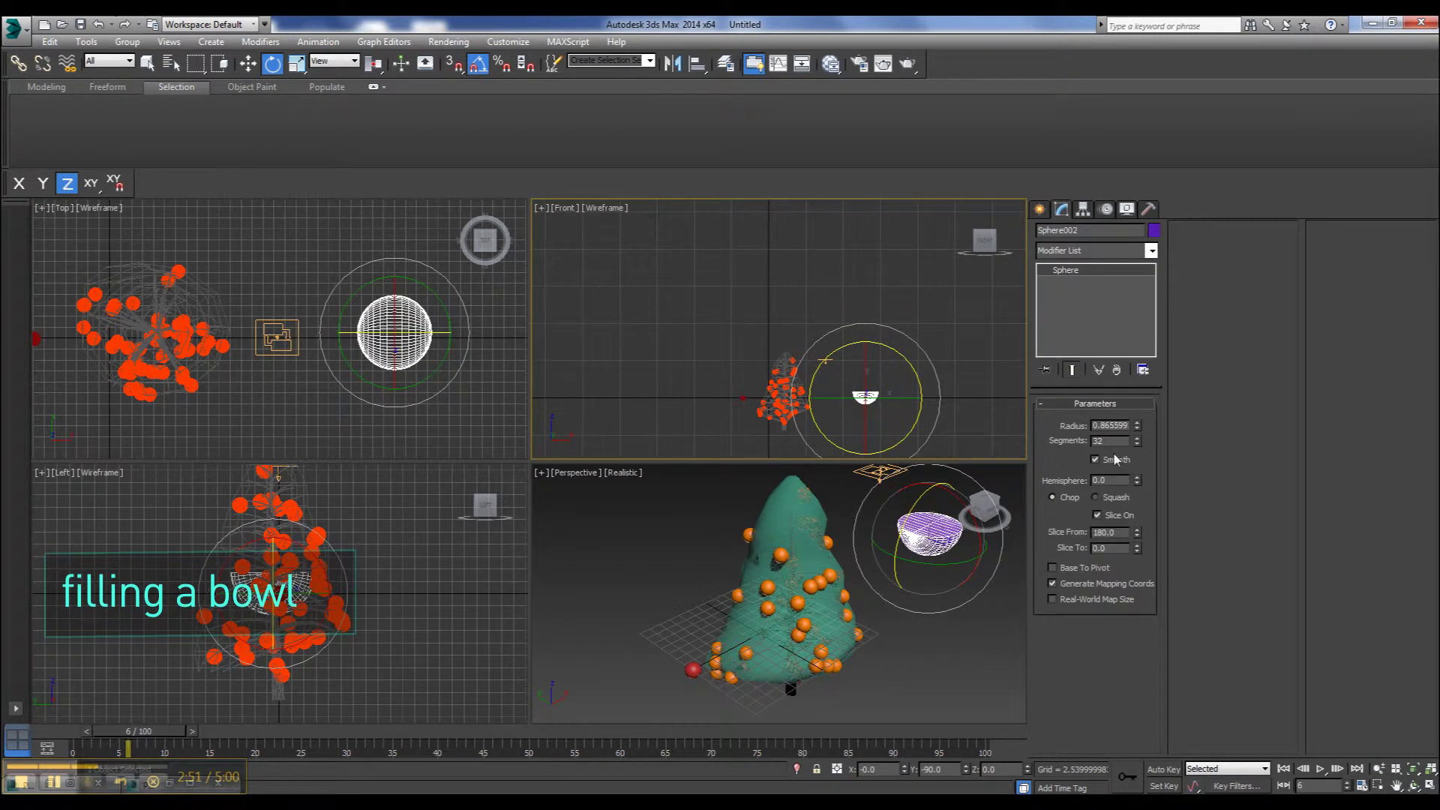
Add an Edit Mesh modifier and select the 20 cap faces in Polygon mode
click(1092, 257)
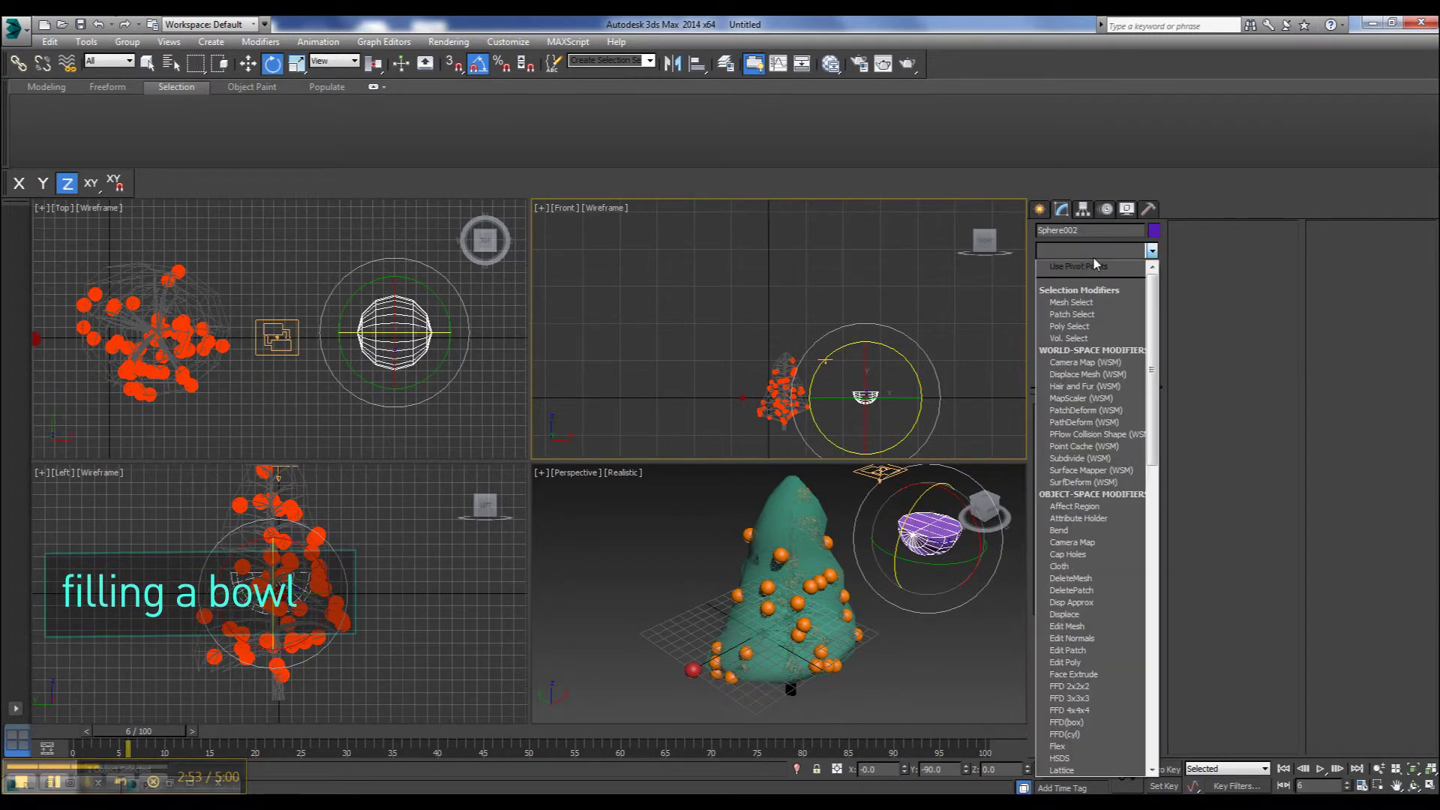
key(e)
click(1070, 267)
click(1111, 424)
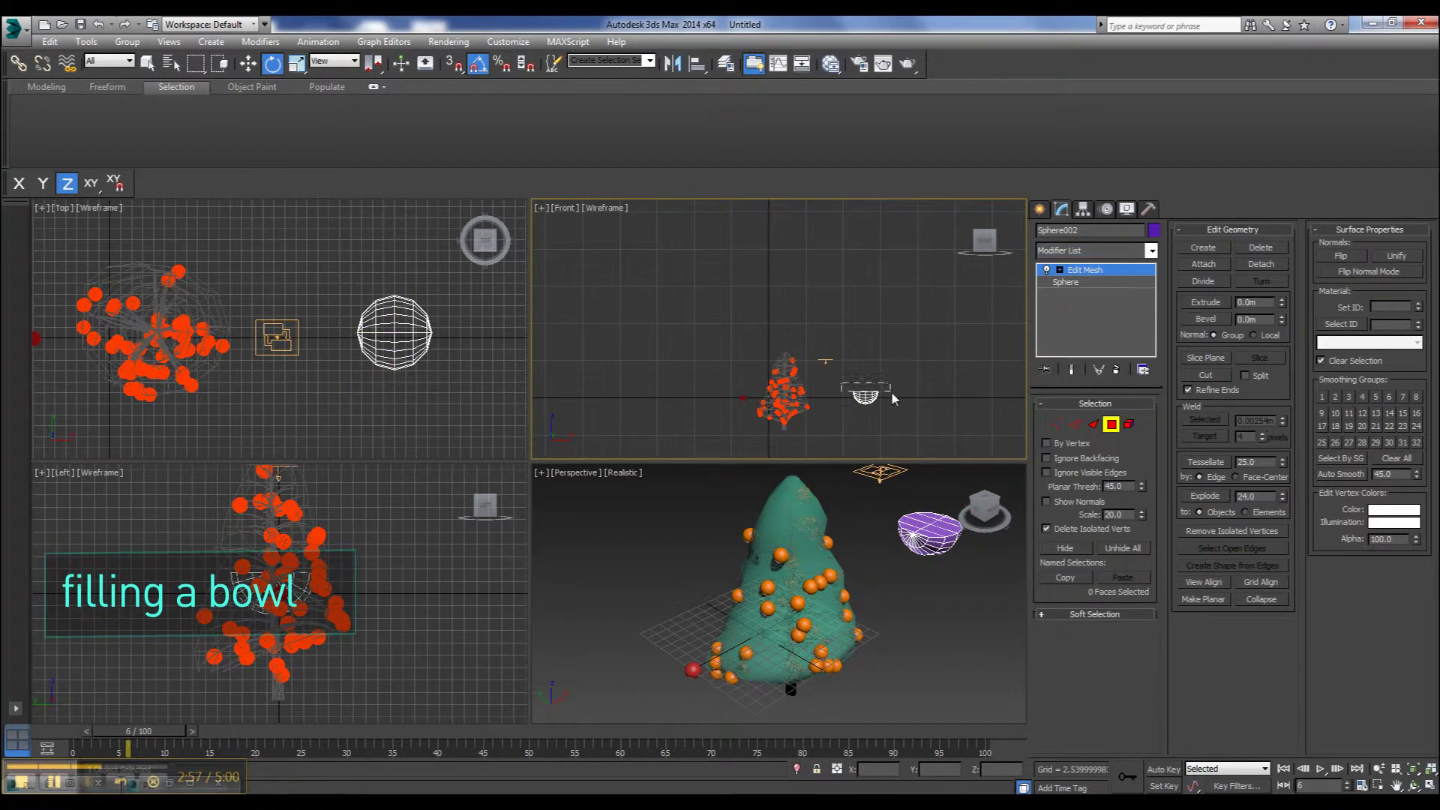
drag(897, 399, 898, 401)
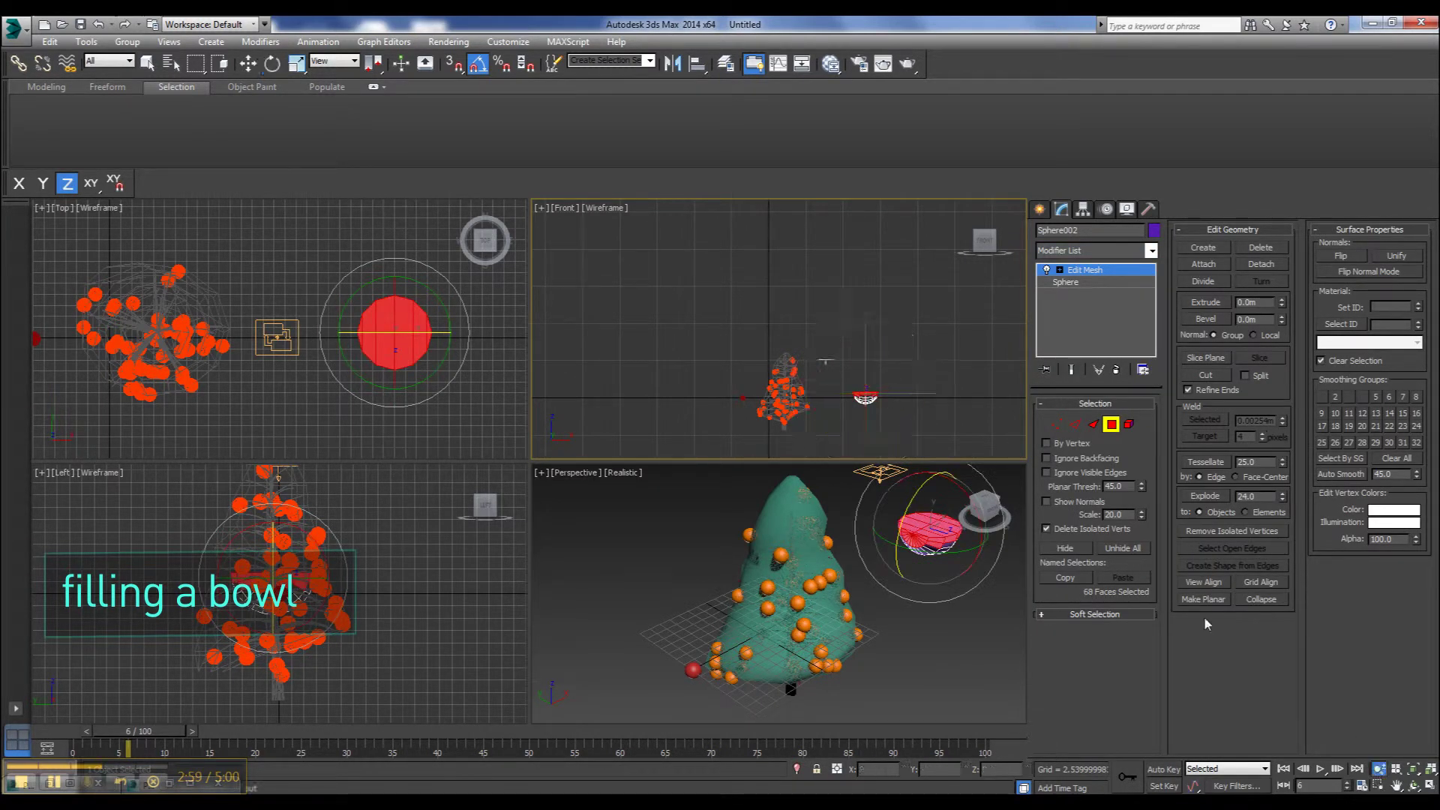
key(z)
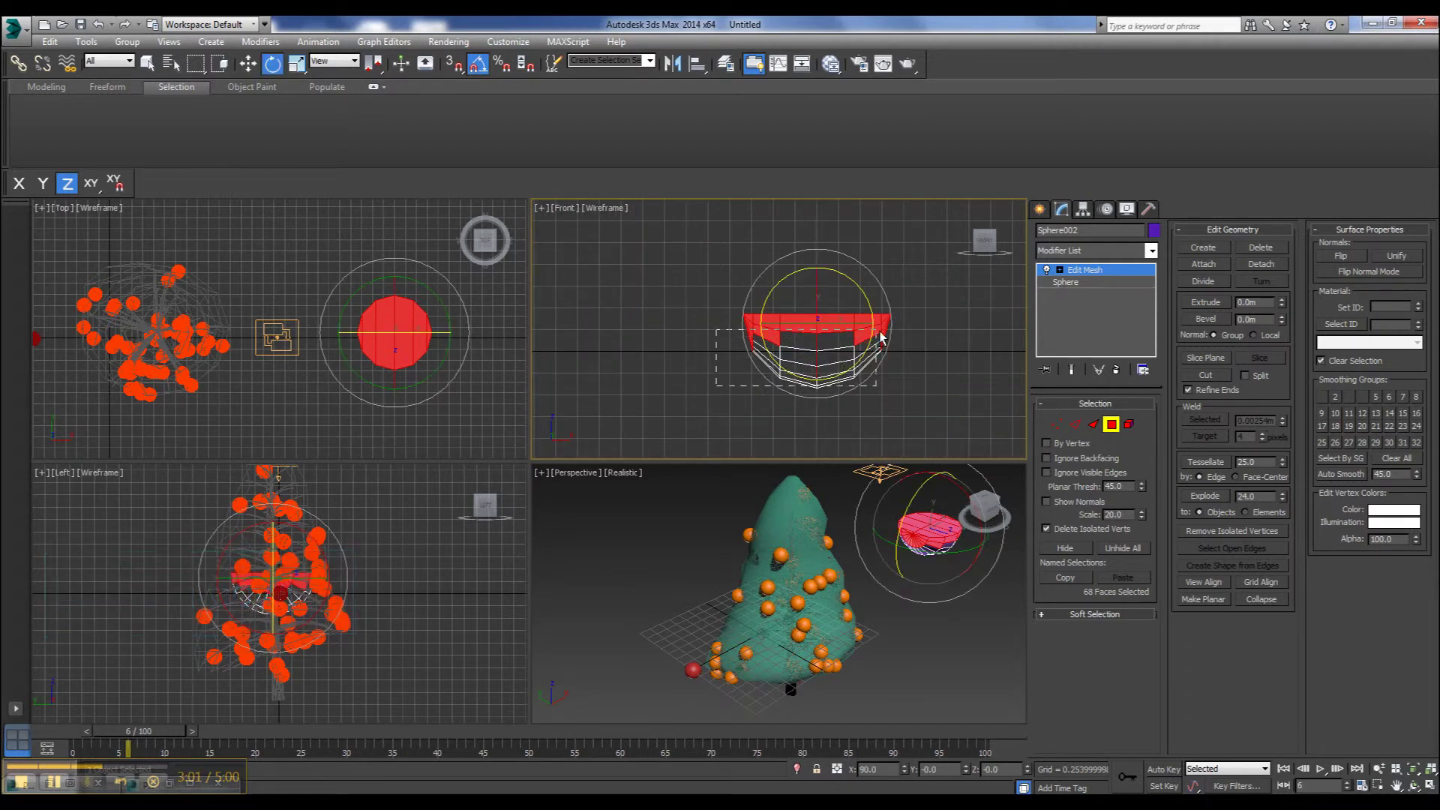
alt+drag(718, 322, 902, 331)
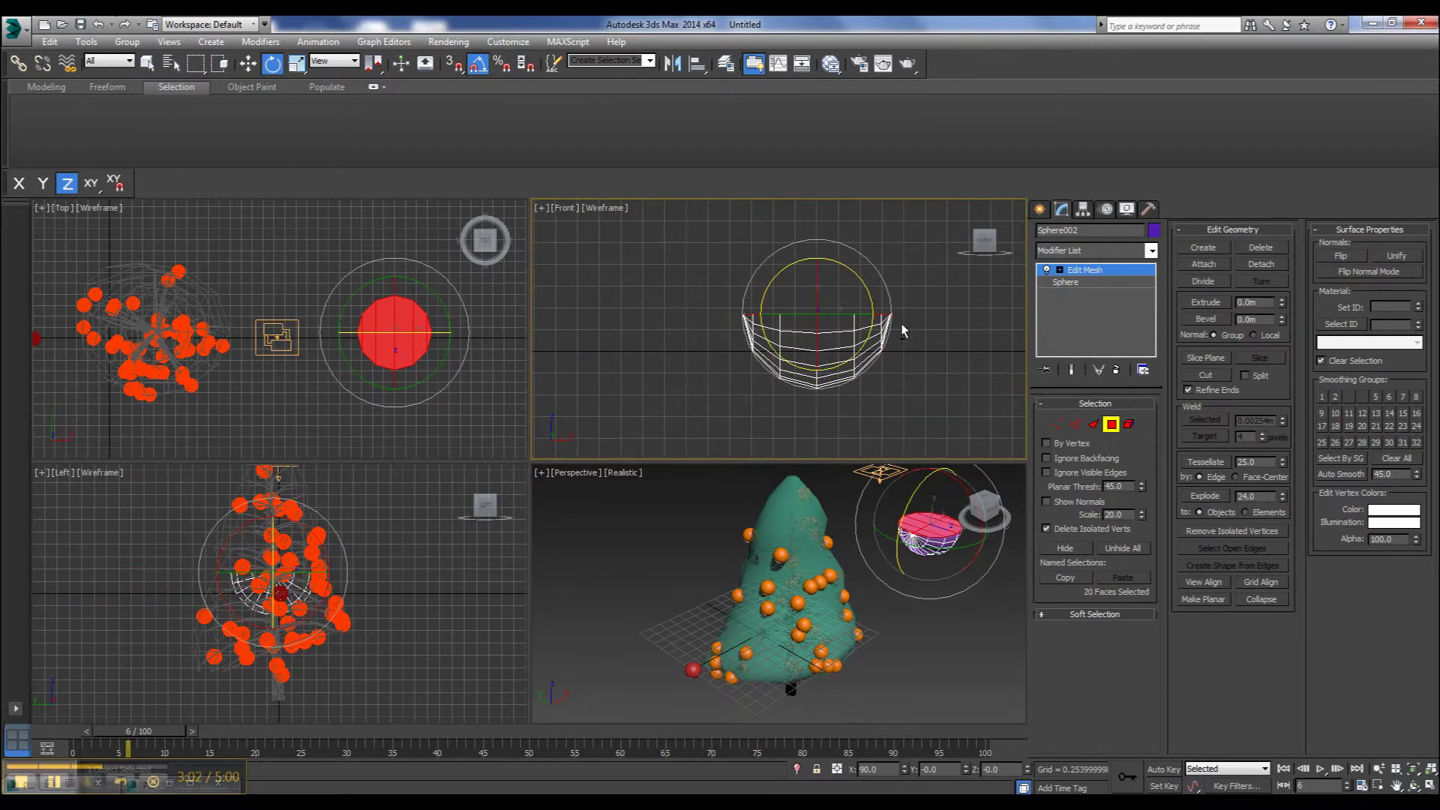
Bevel the cap faces inward and sink them downward to form the bowl's interior
click(1207, 319)
drag(475, 345, 414, 366)
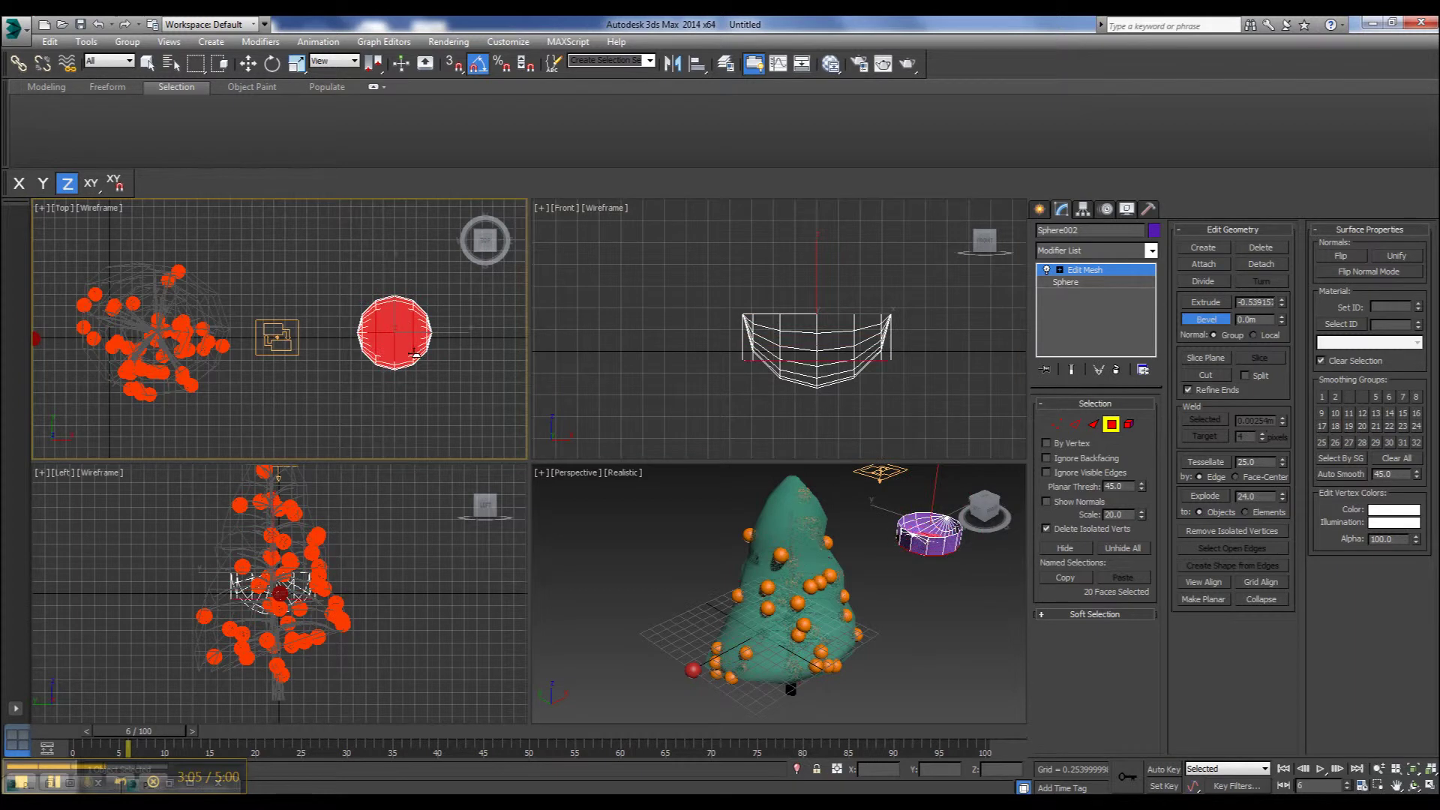
click(367, 373)
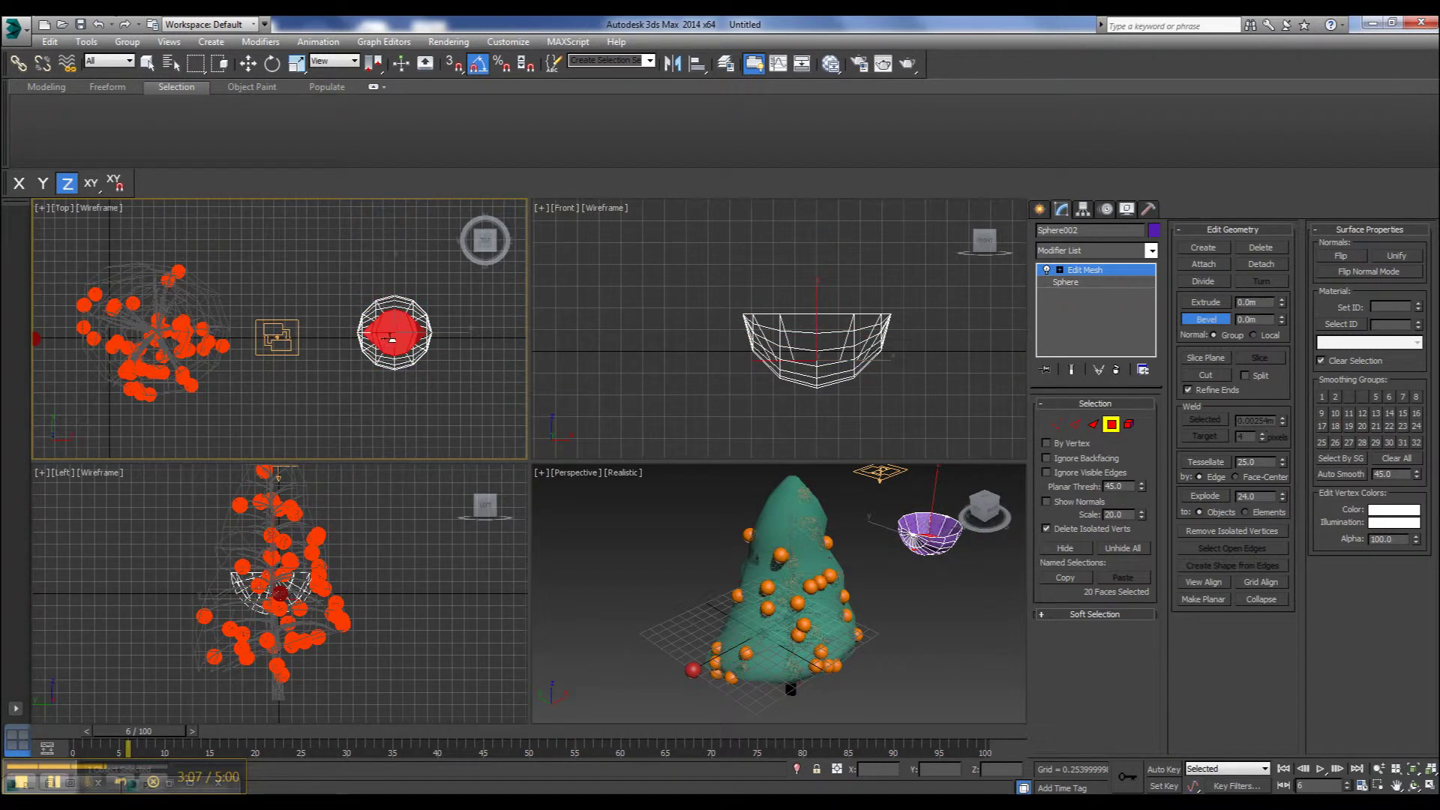
key(F2)
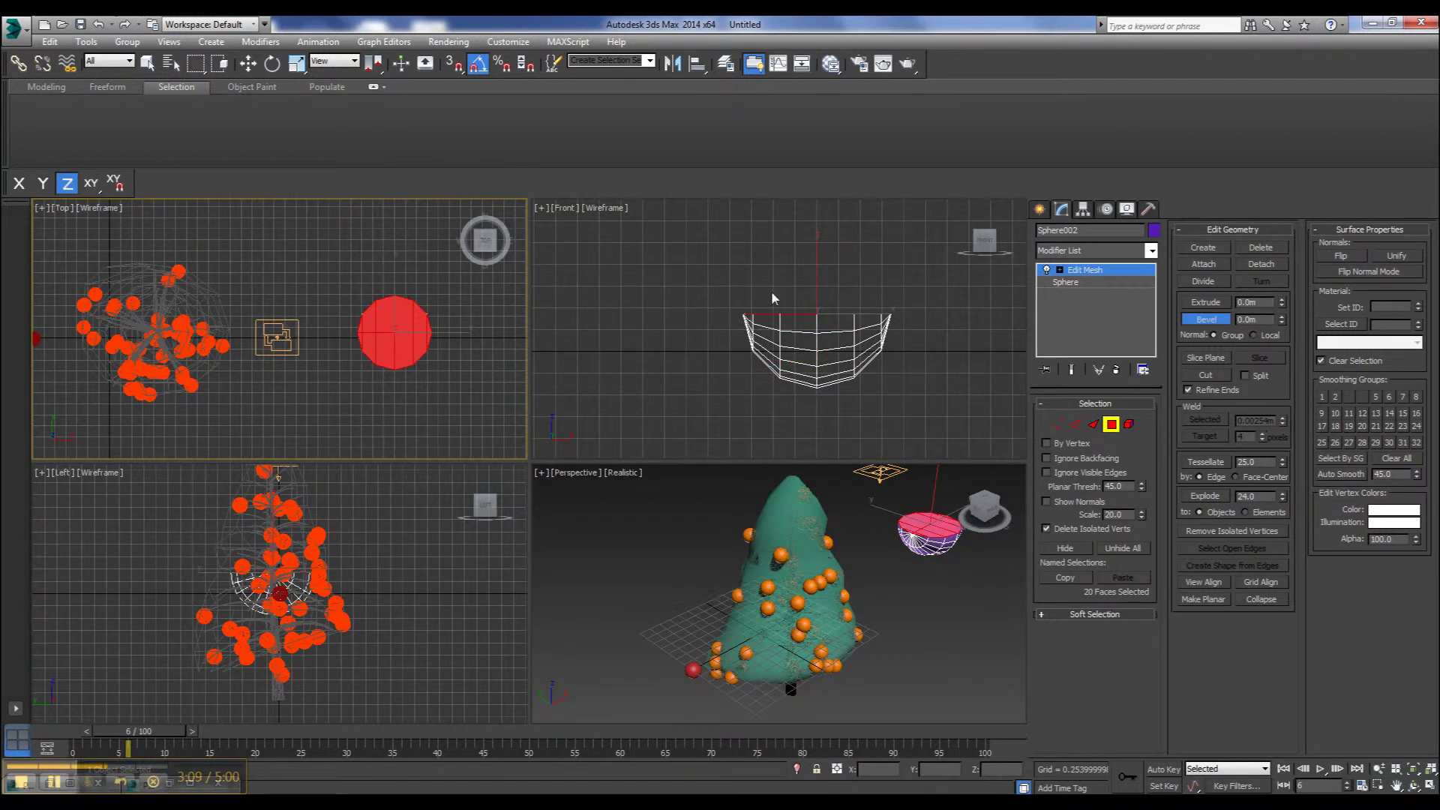
drag(402, 330, 406, 356)
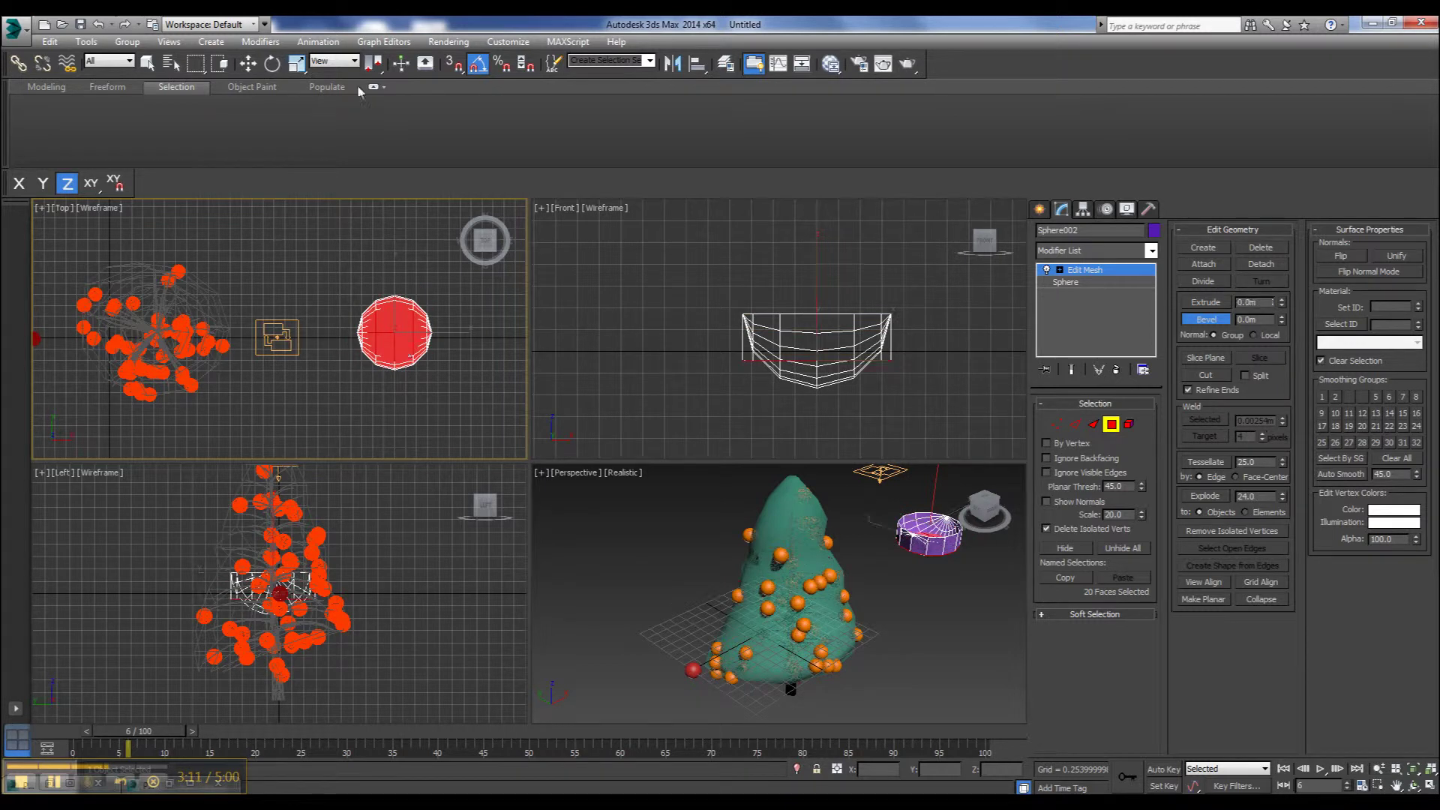
click(296, 64)
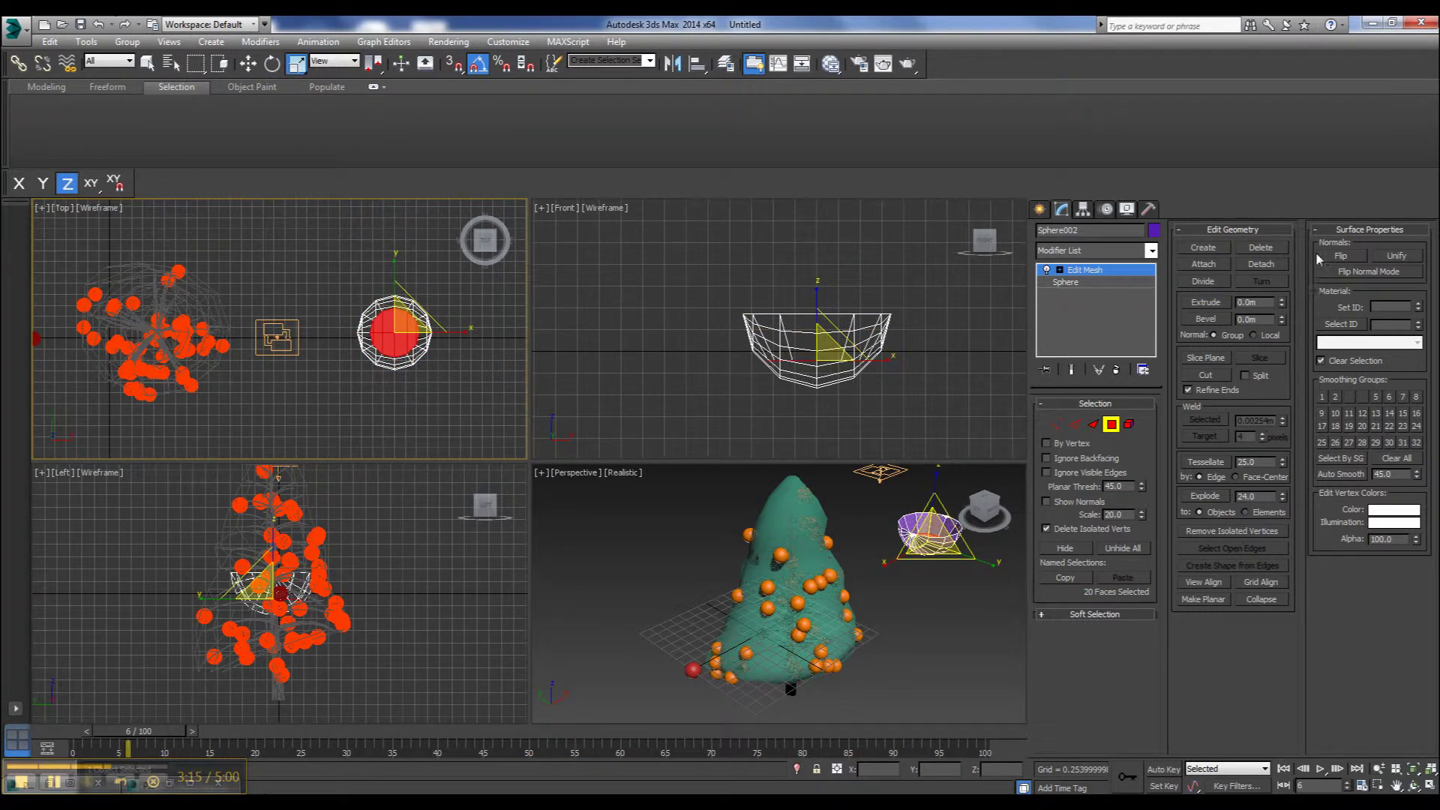
click(1107, 252)
scroll(1107, 259, down, 1)
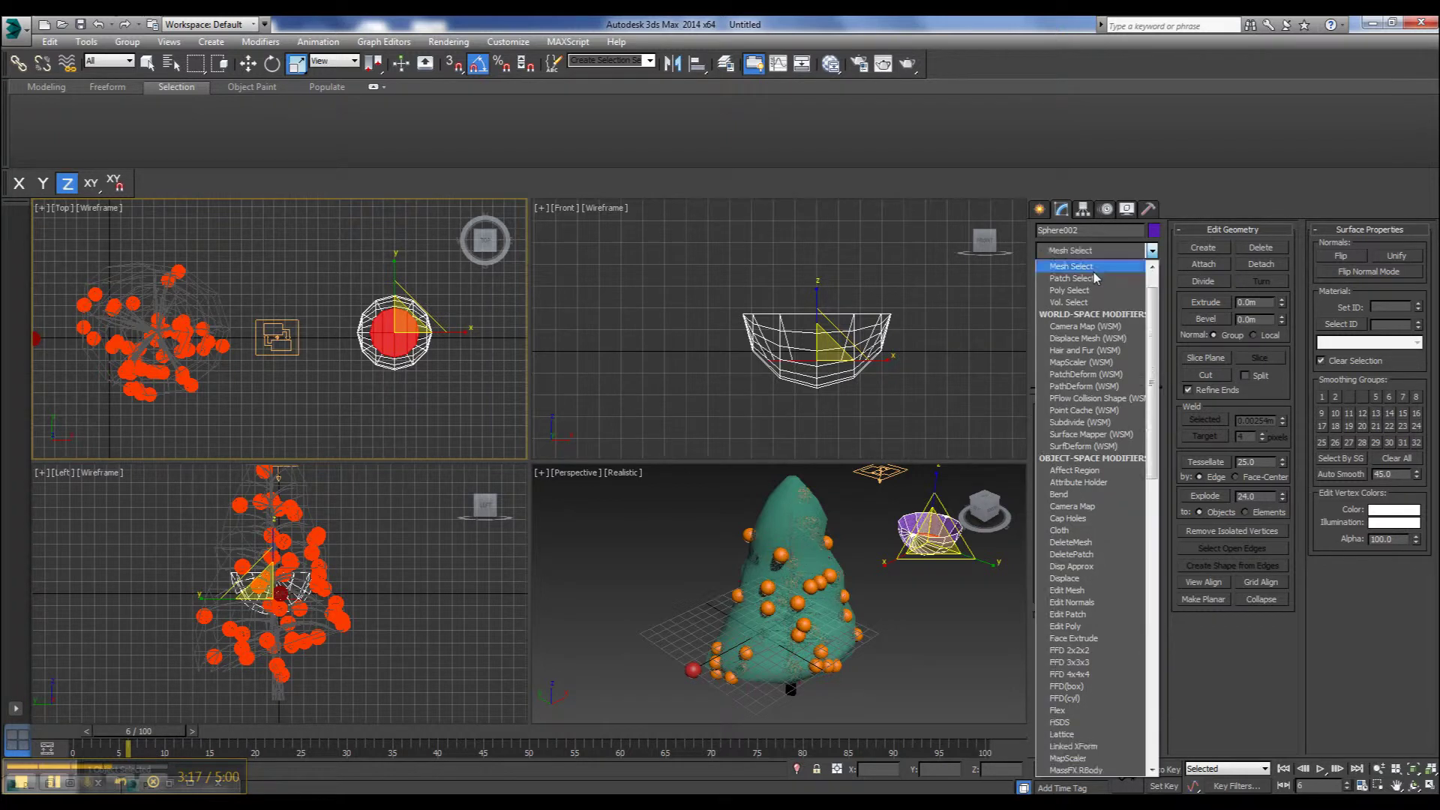
scroll(1155, 309, down, 3)
scroll(1153, 309, down, 10)
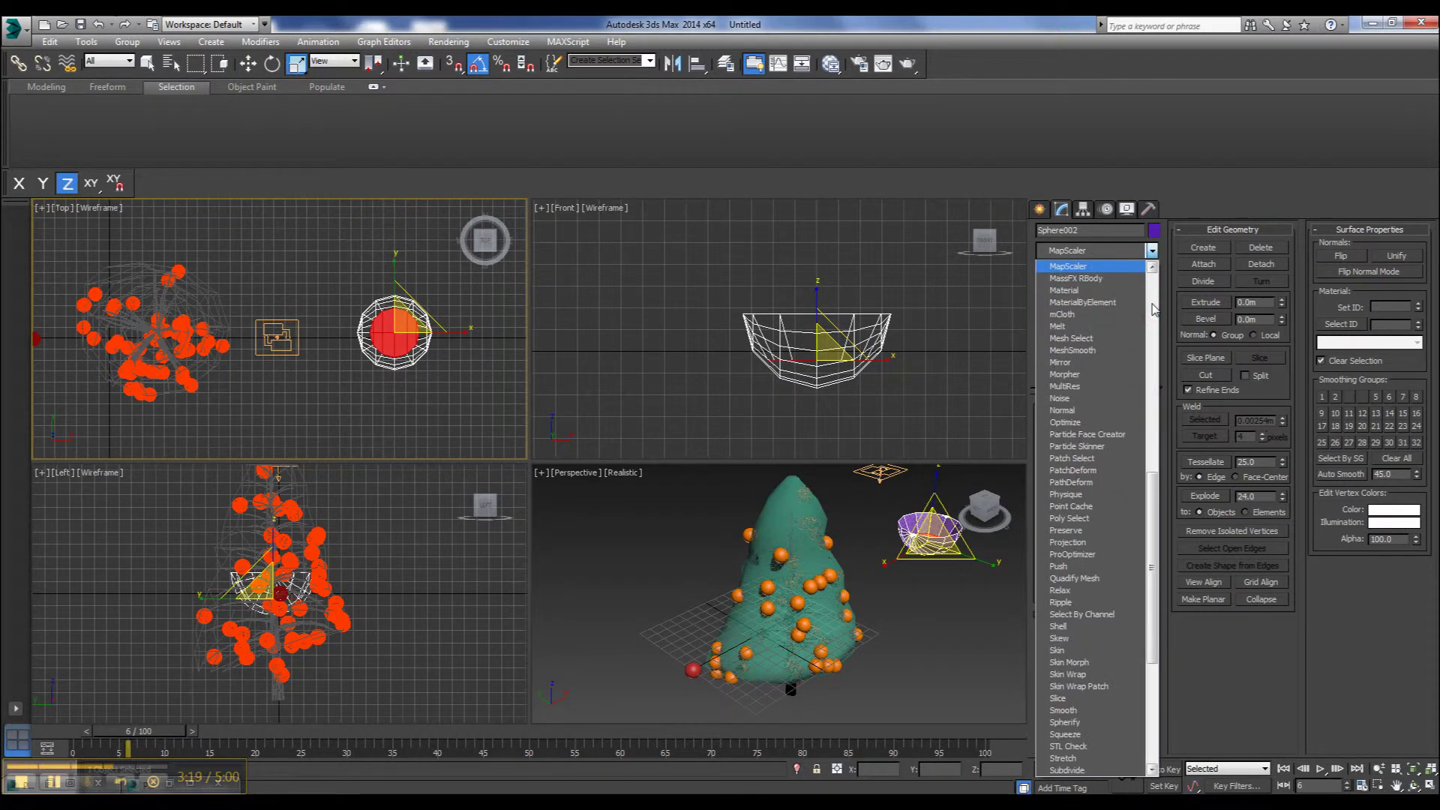
click(1073, 351)
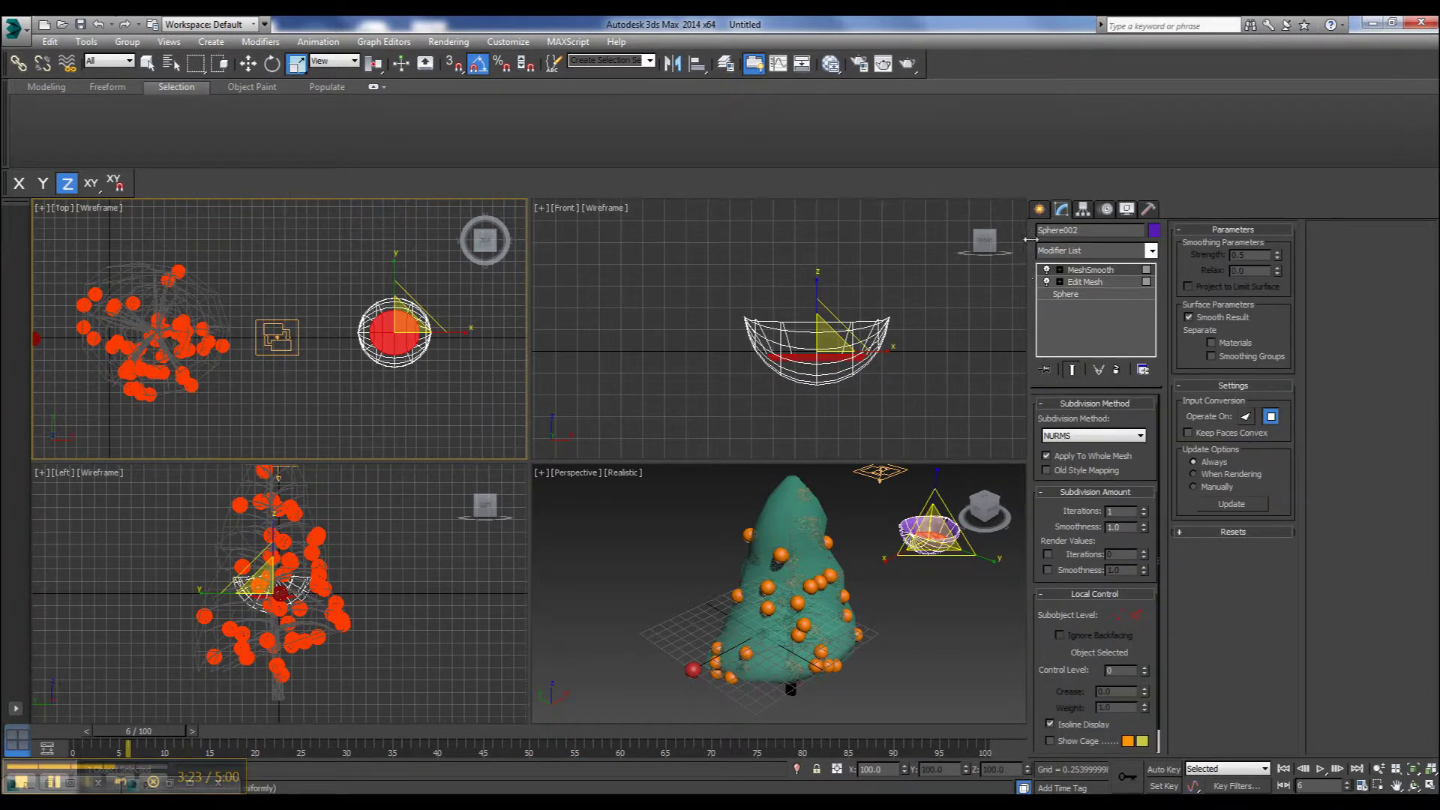
click(1039, 209)
click(1379, 769)
scroll(836, 611, down, 3)
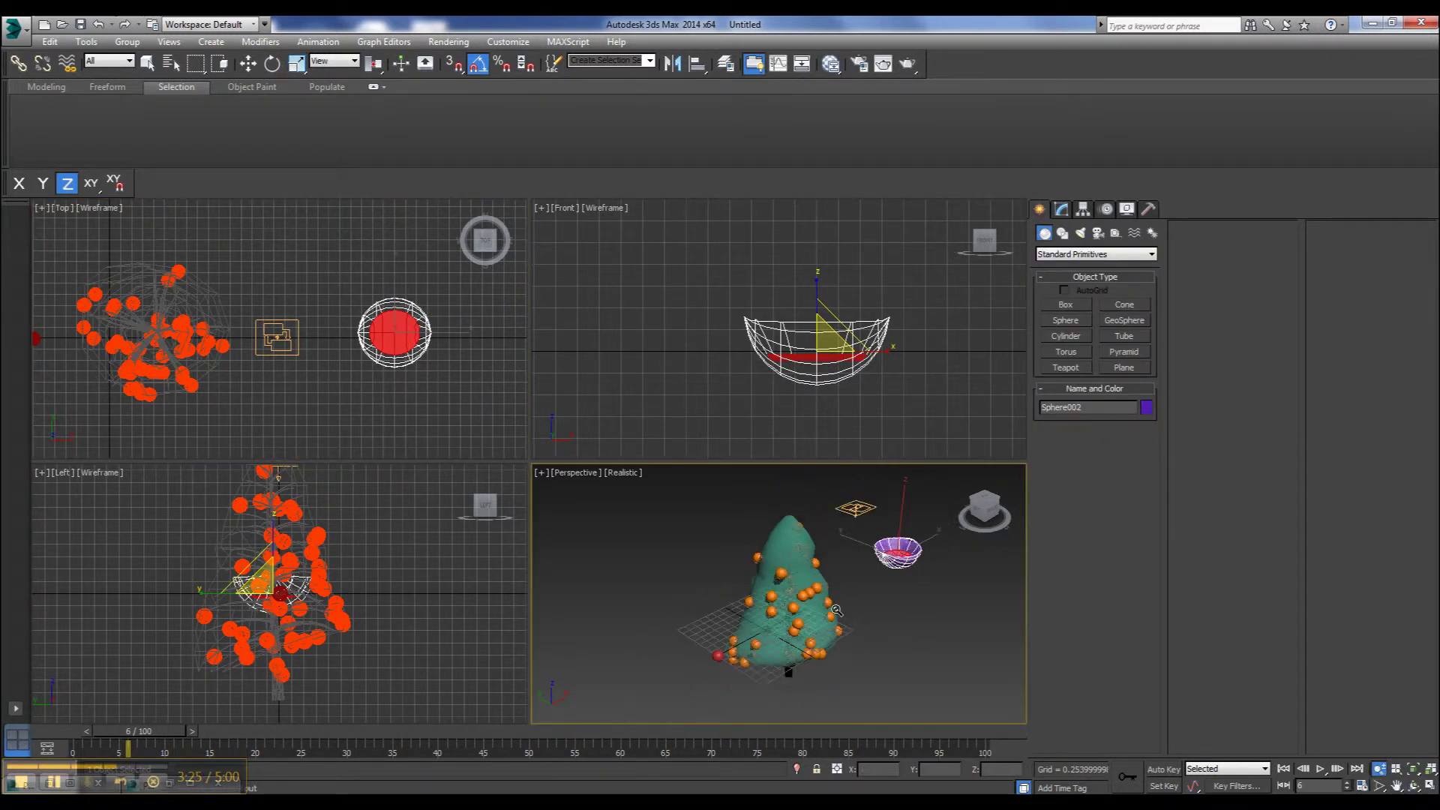
key(z)
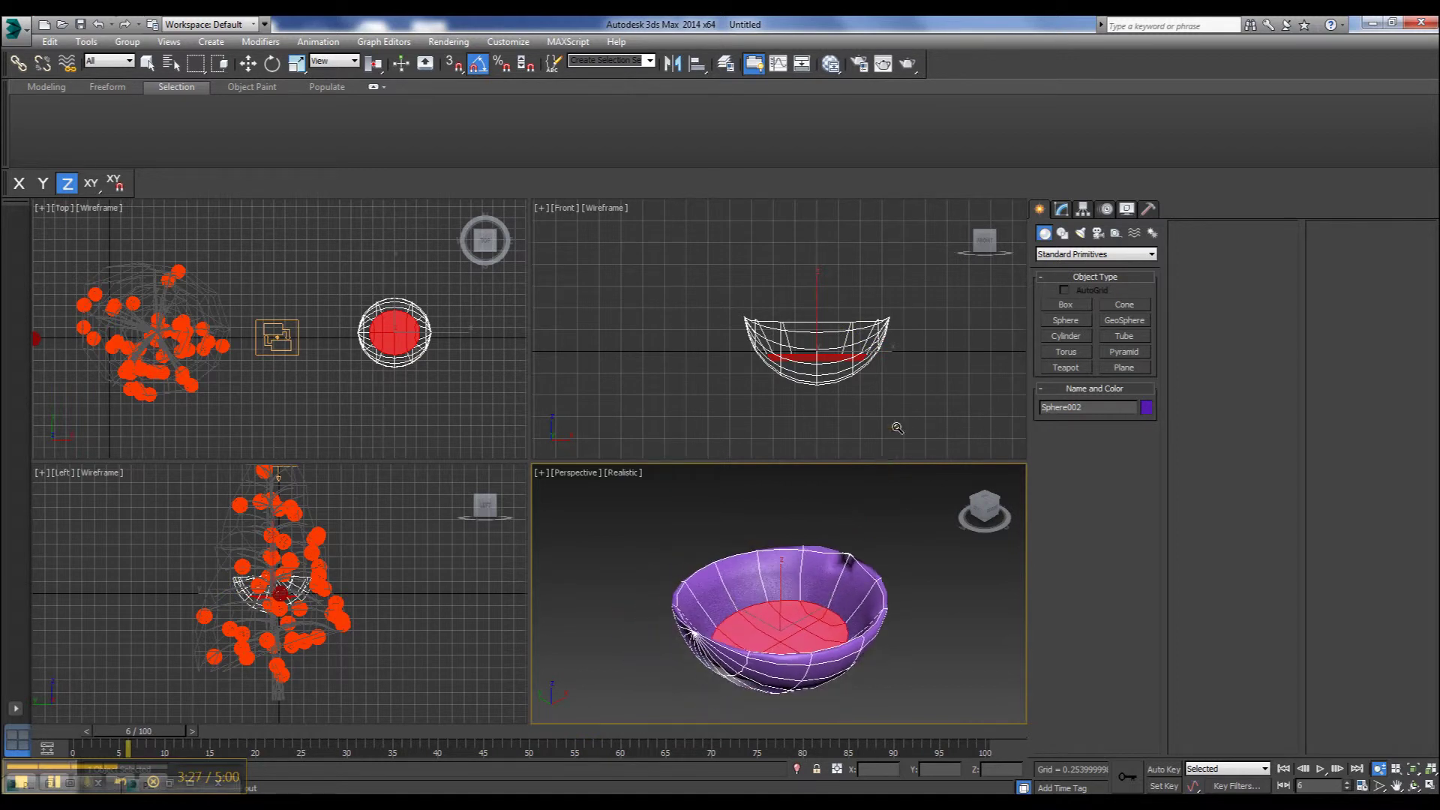
click(1061, 211)
click(1085, 283)
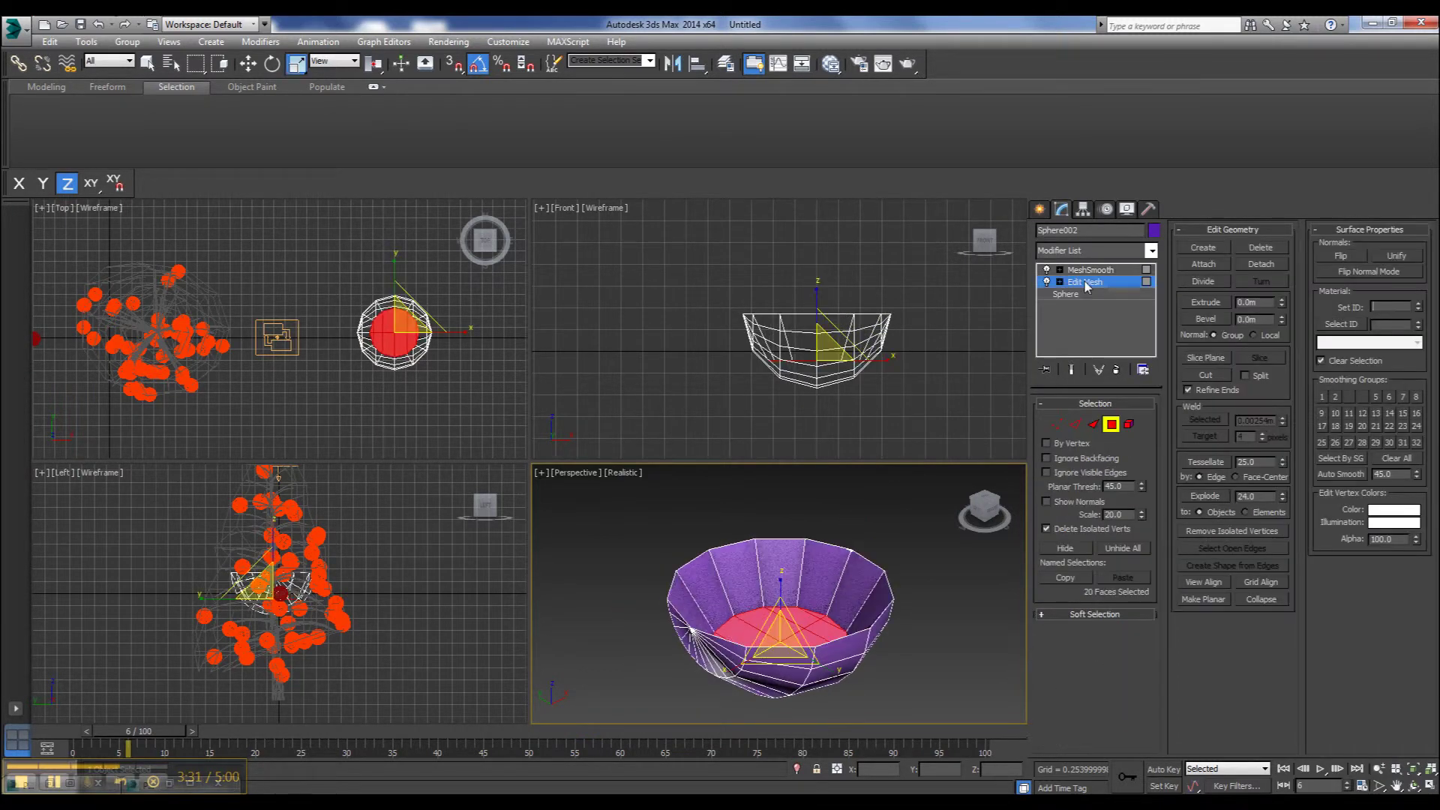
click(1378, 769)
click(1097, 272)
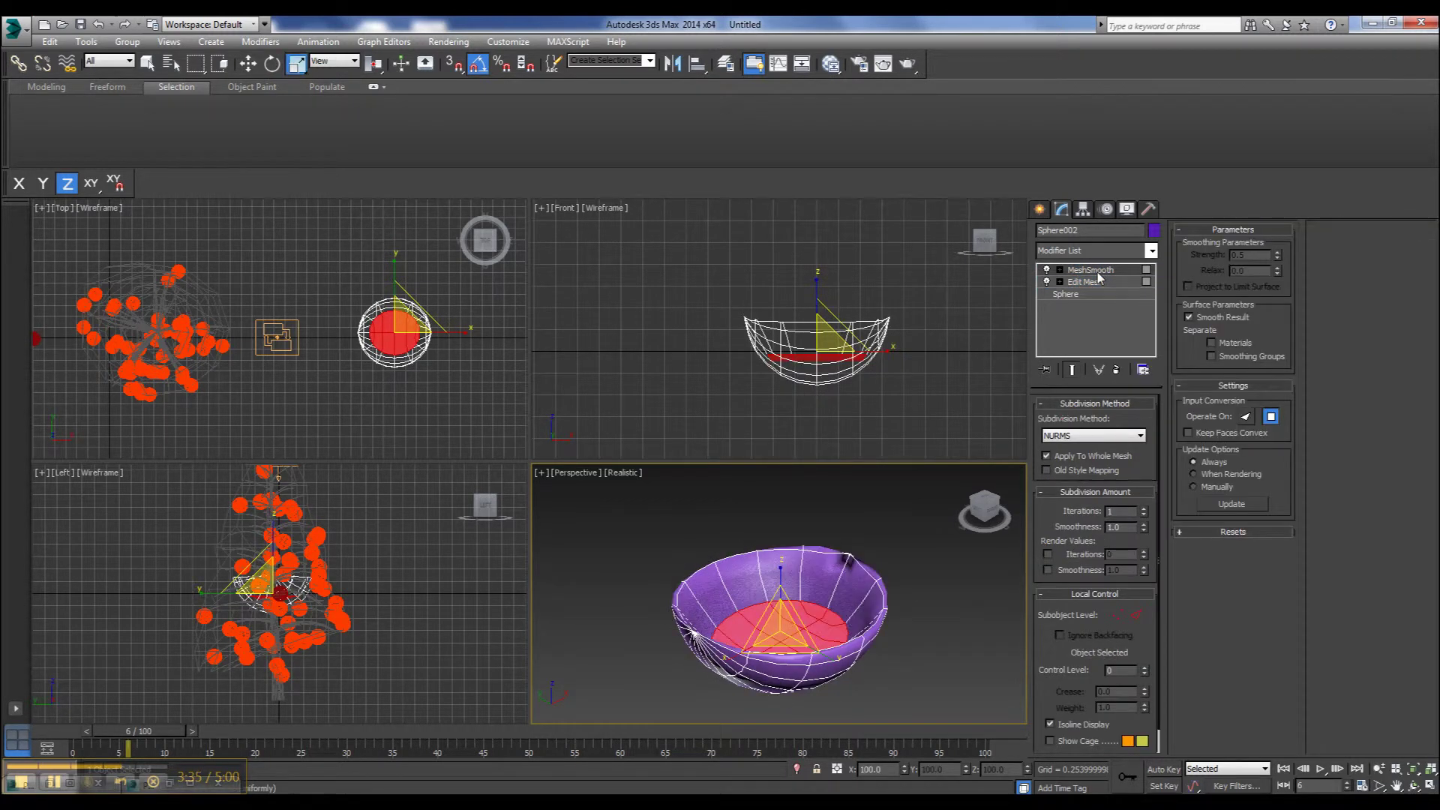
click(1038, 210)
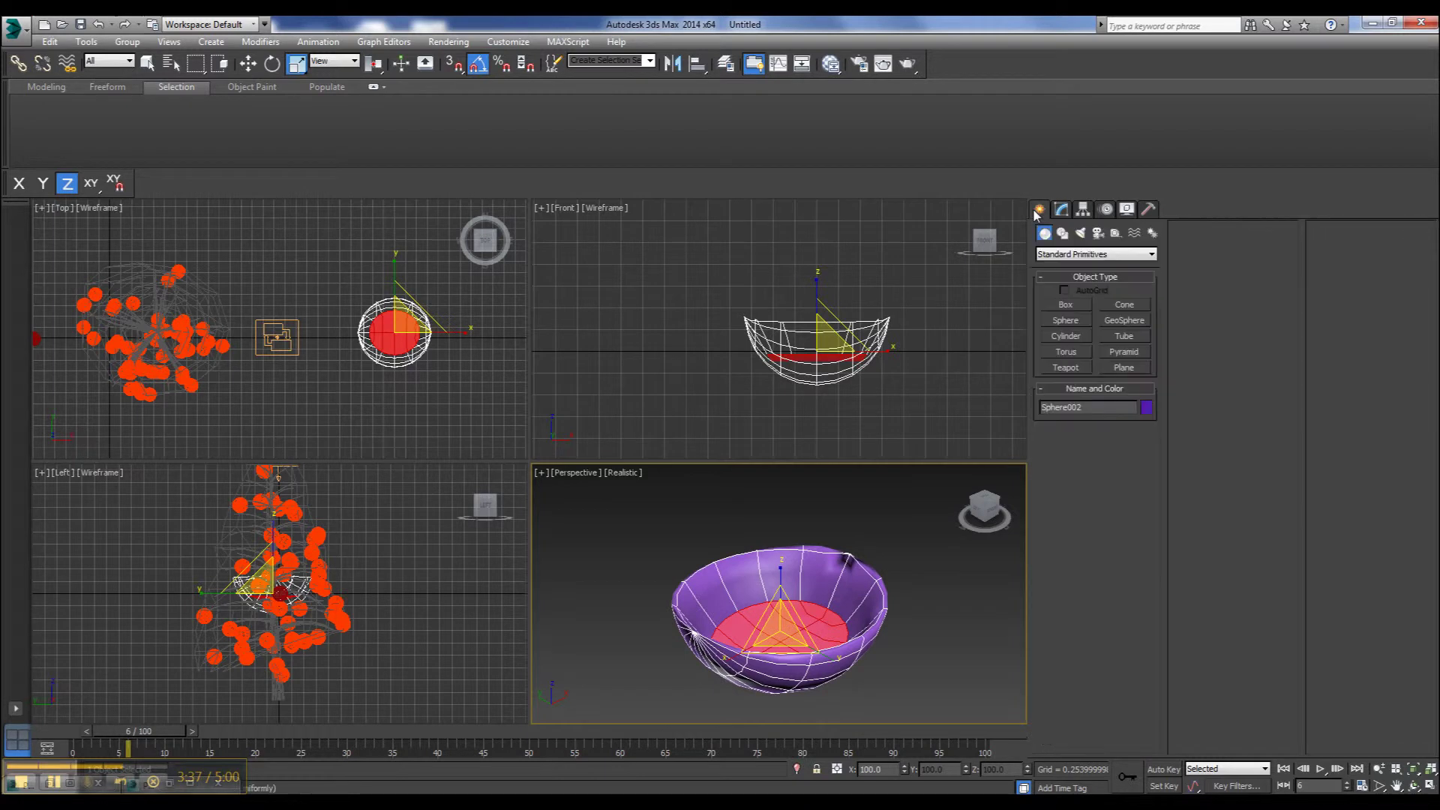
middle_click(467, 309)
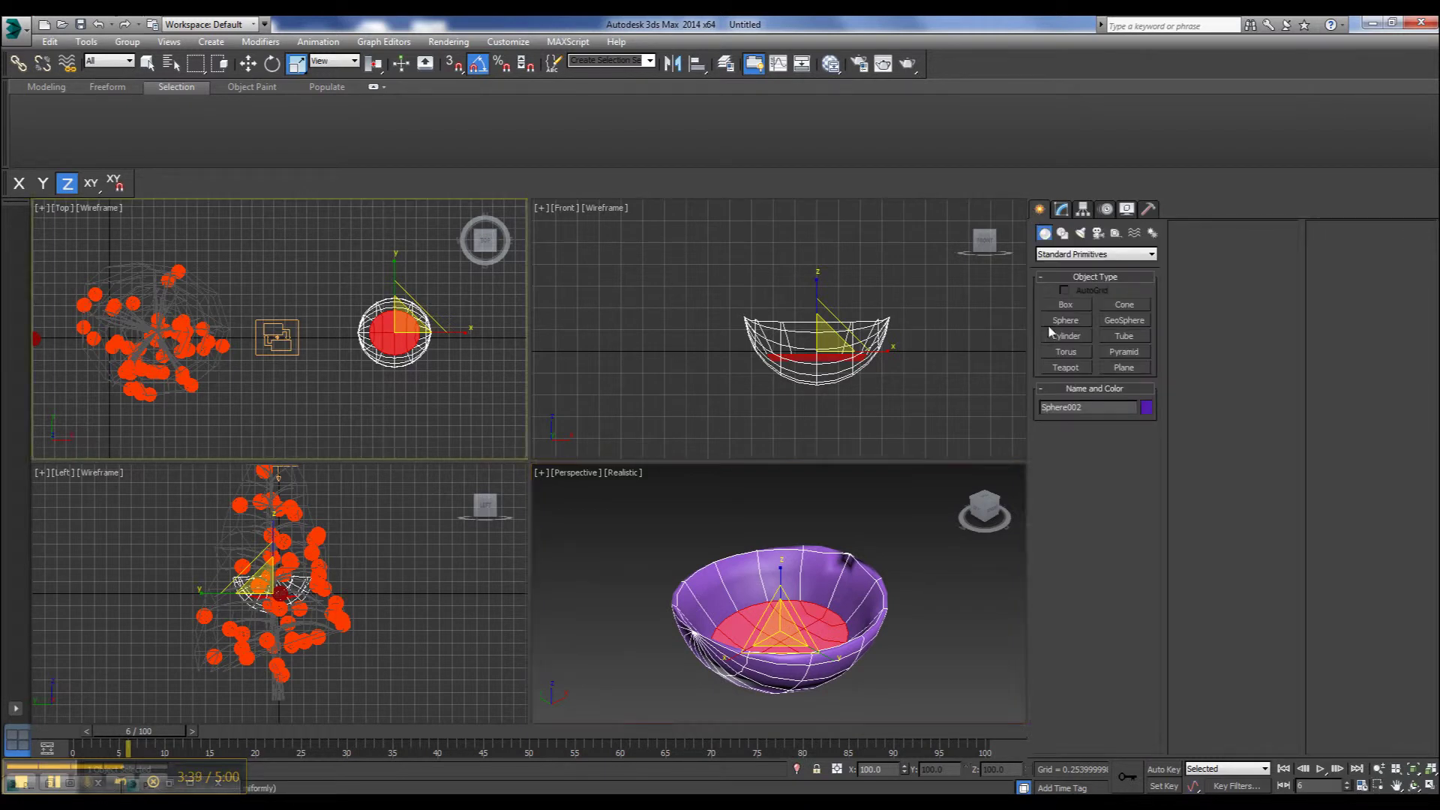
click(1060, 210)
click(1040, 209)
Clone the bowl as Sphere003 and delete Edit Mesh from its modifier stack
key(ctrl+v)
click(677, 468)
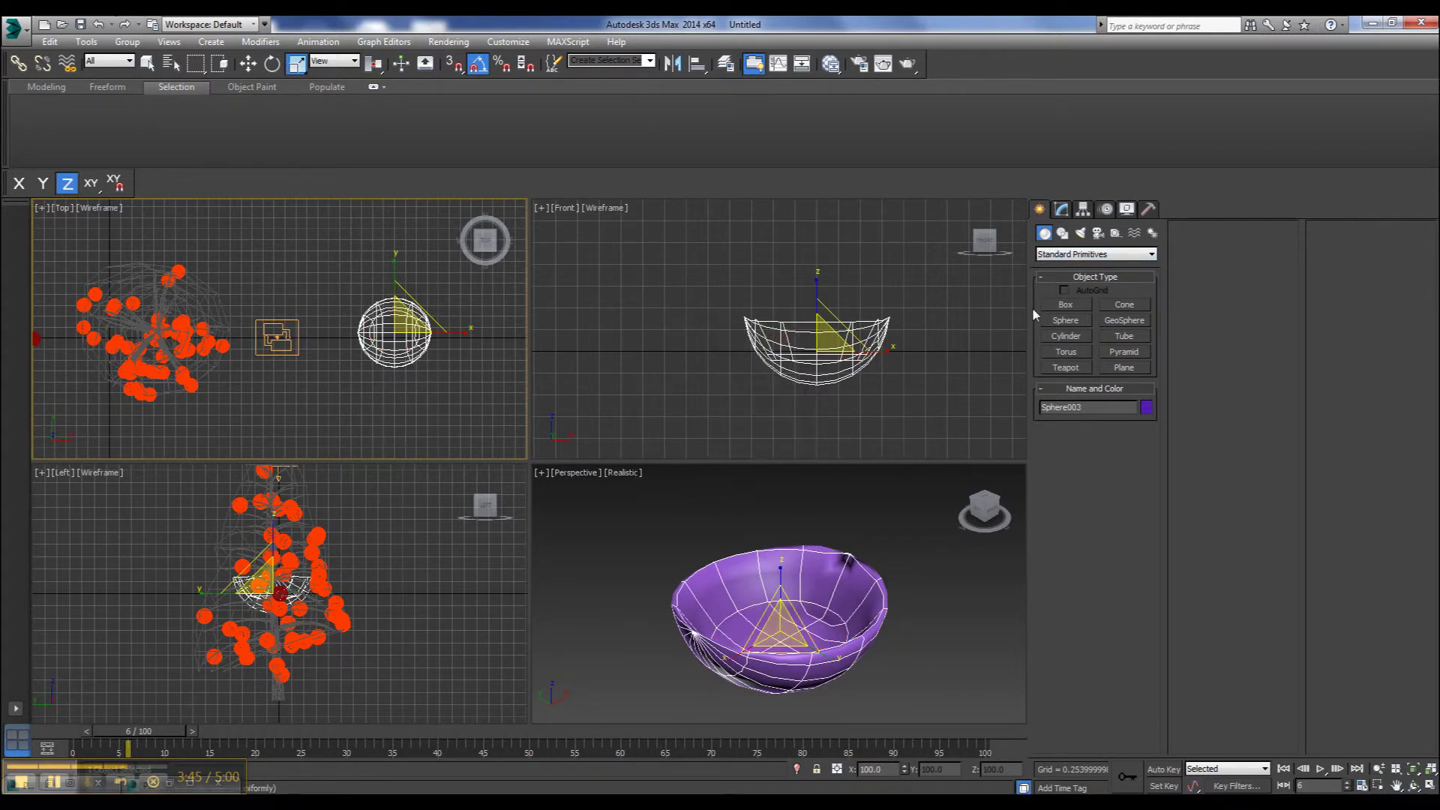
click(1060, 210)
right_click(1068, 272)
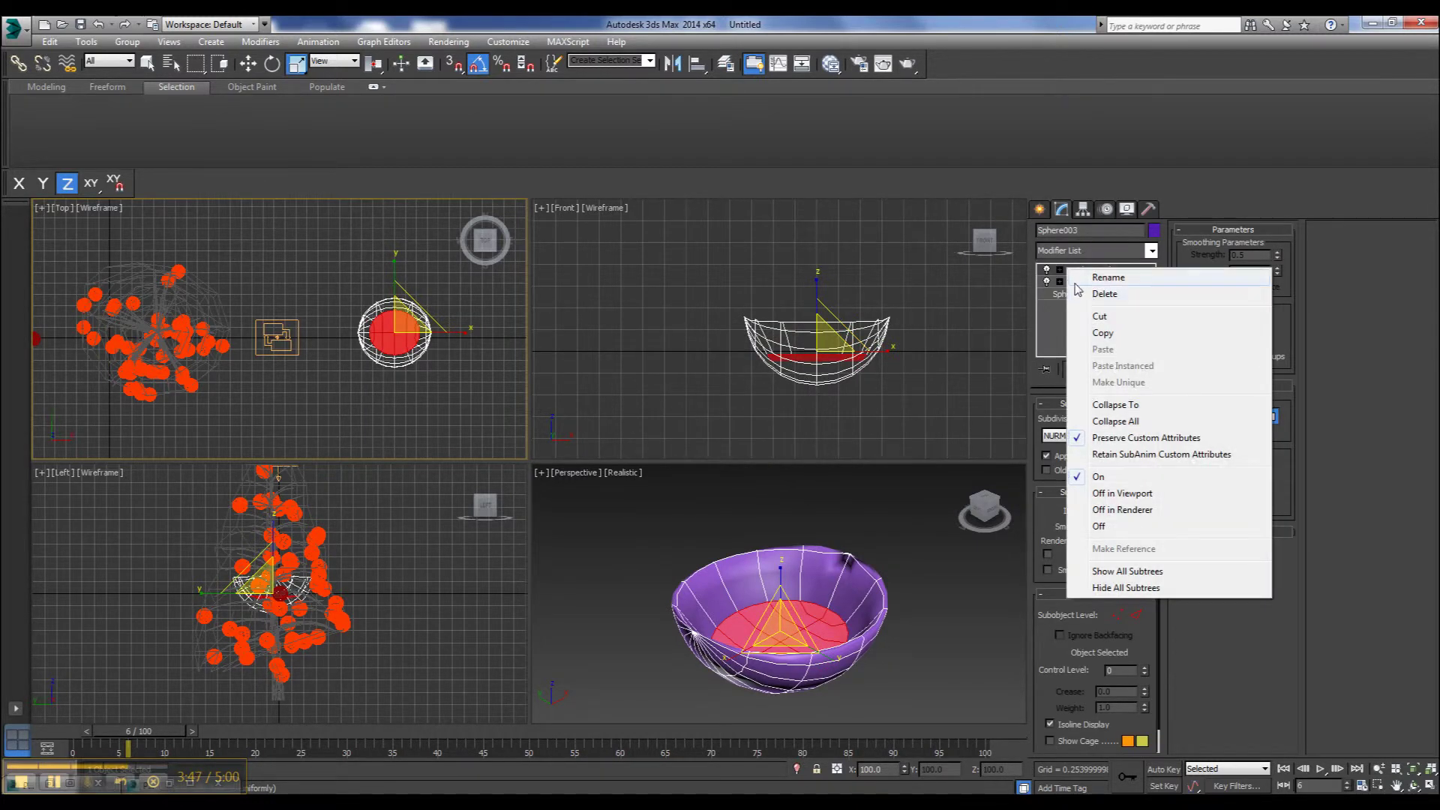
click(1060, 282)
right_click(1073, 282)
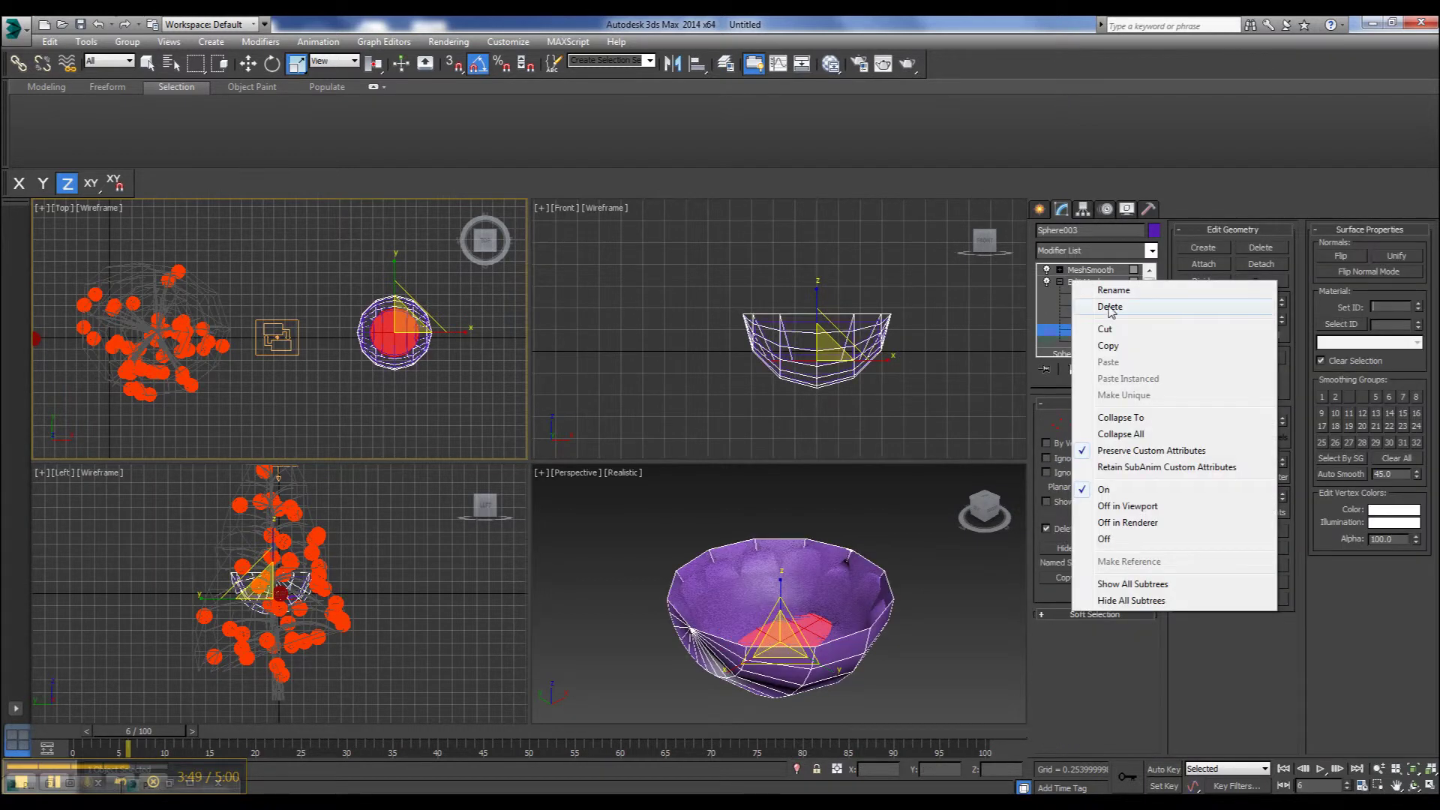
click(1092, 311)
Uniformly scale Sphere003 to about 92.8% and set its object colour to olive
click(1040, 211)
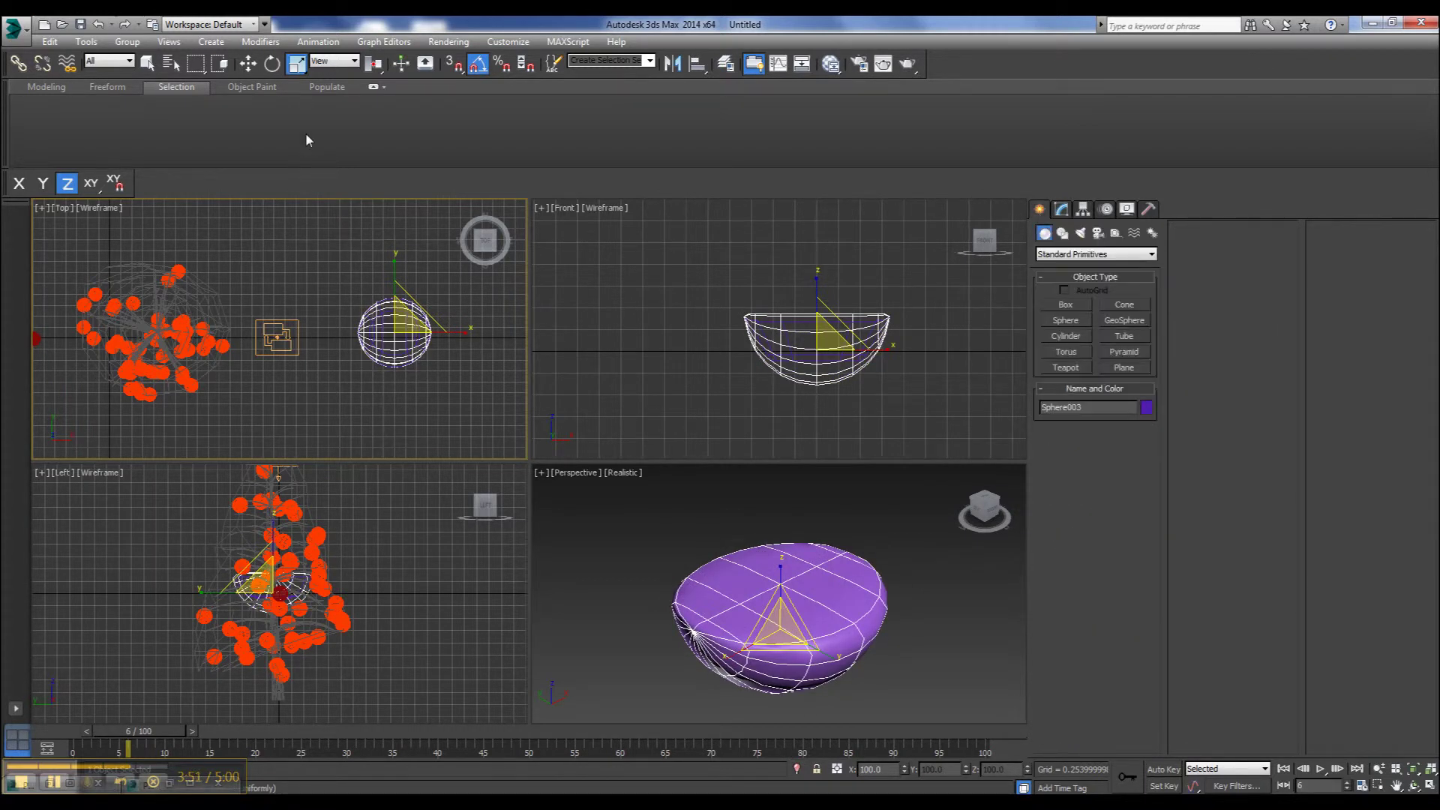
drag(819, 346, 508, 218)
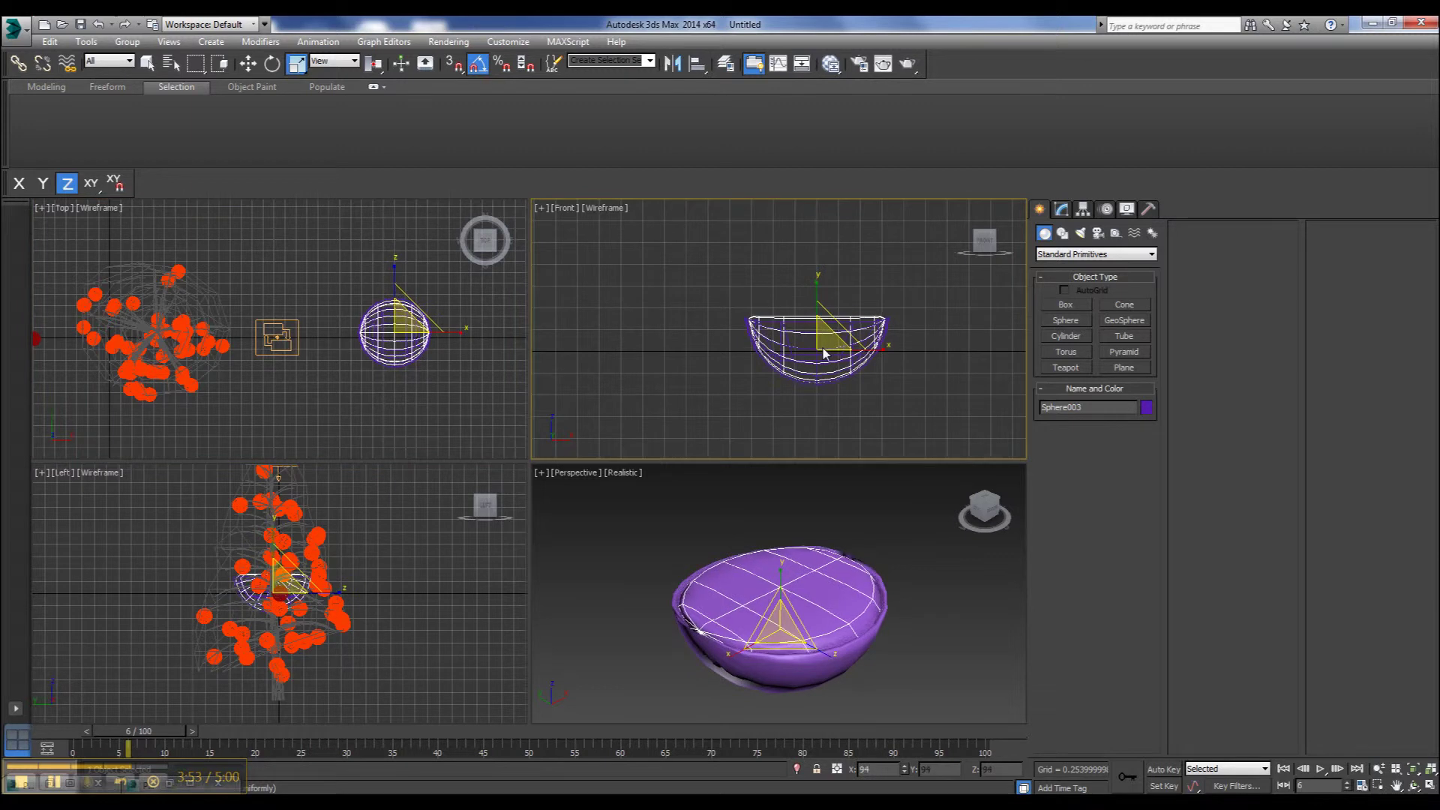
click(247, 63)
click(850, 544)
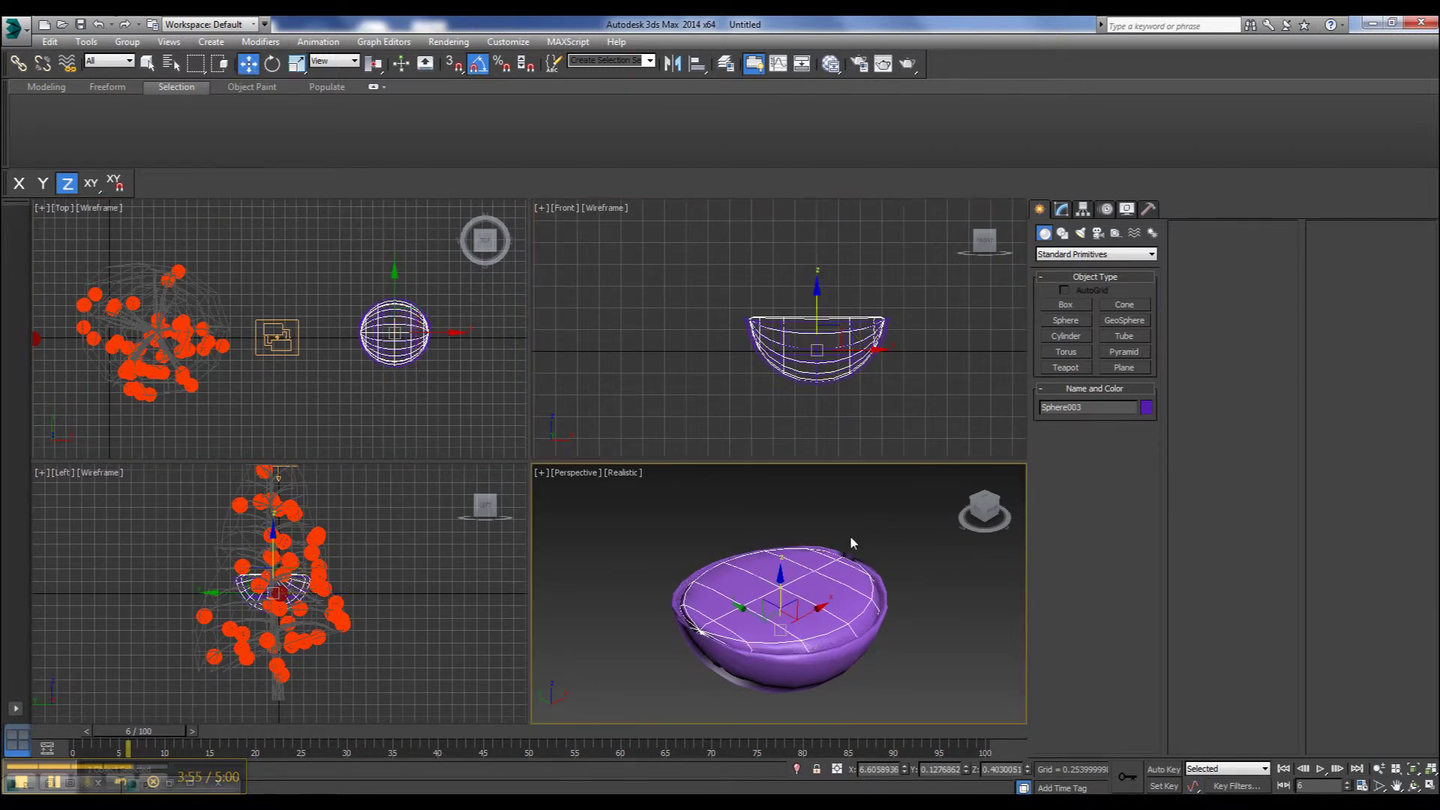
click(1146, 408)
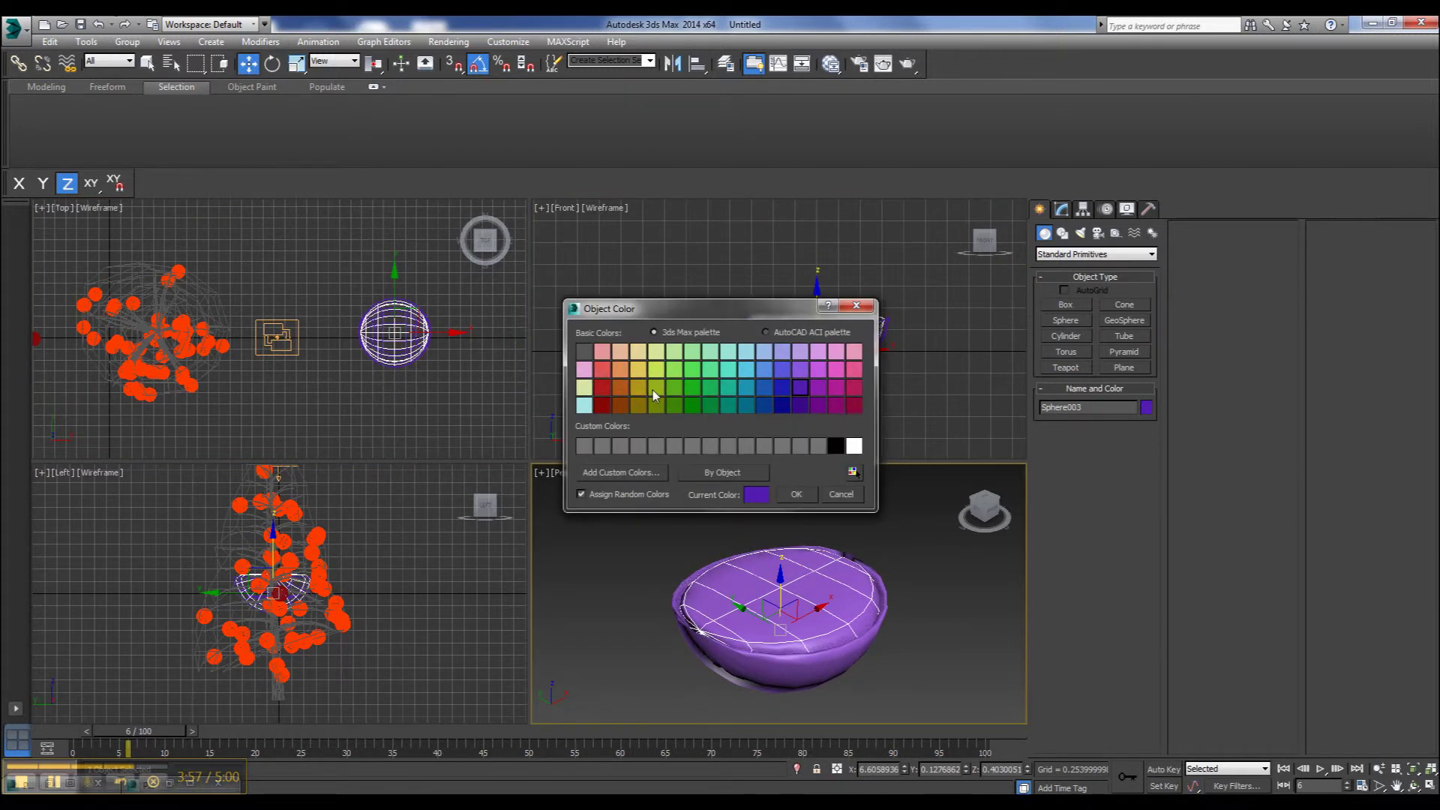
click(656, 405)
click(797, 495)
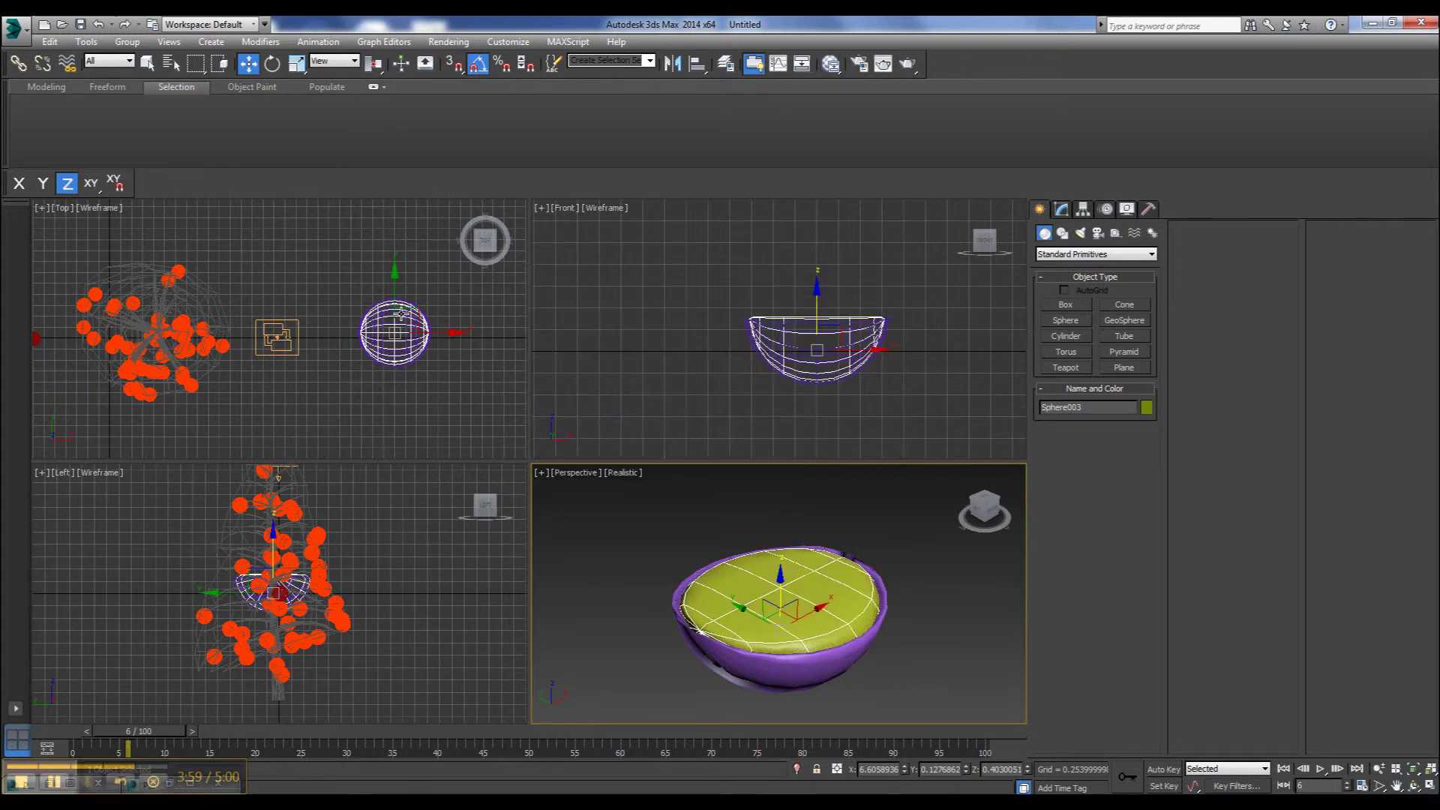
In Particle View, add Sphere003 as an emitter object in Position Object 001
click(1061, 209)
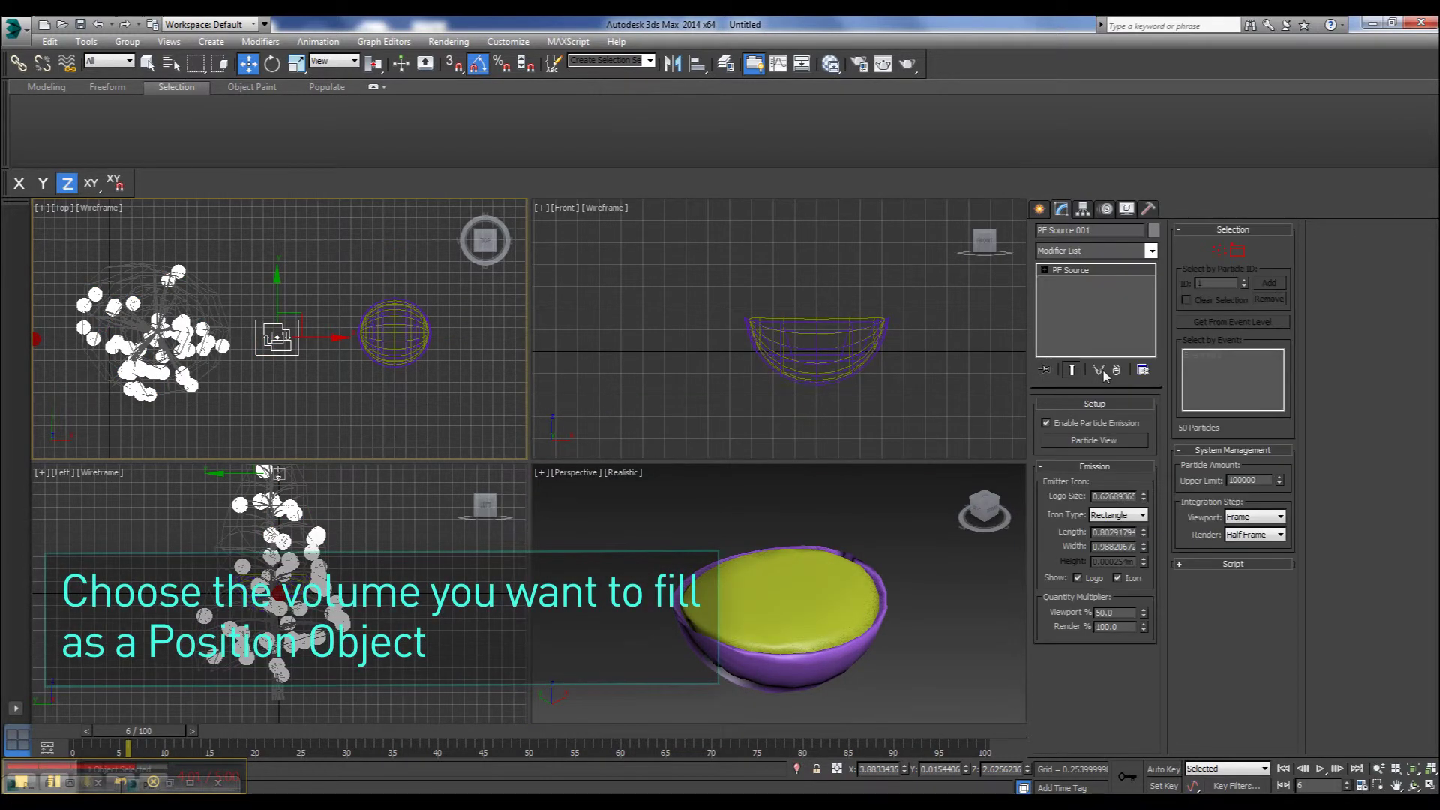
click(1108, 442)
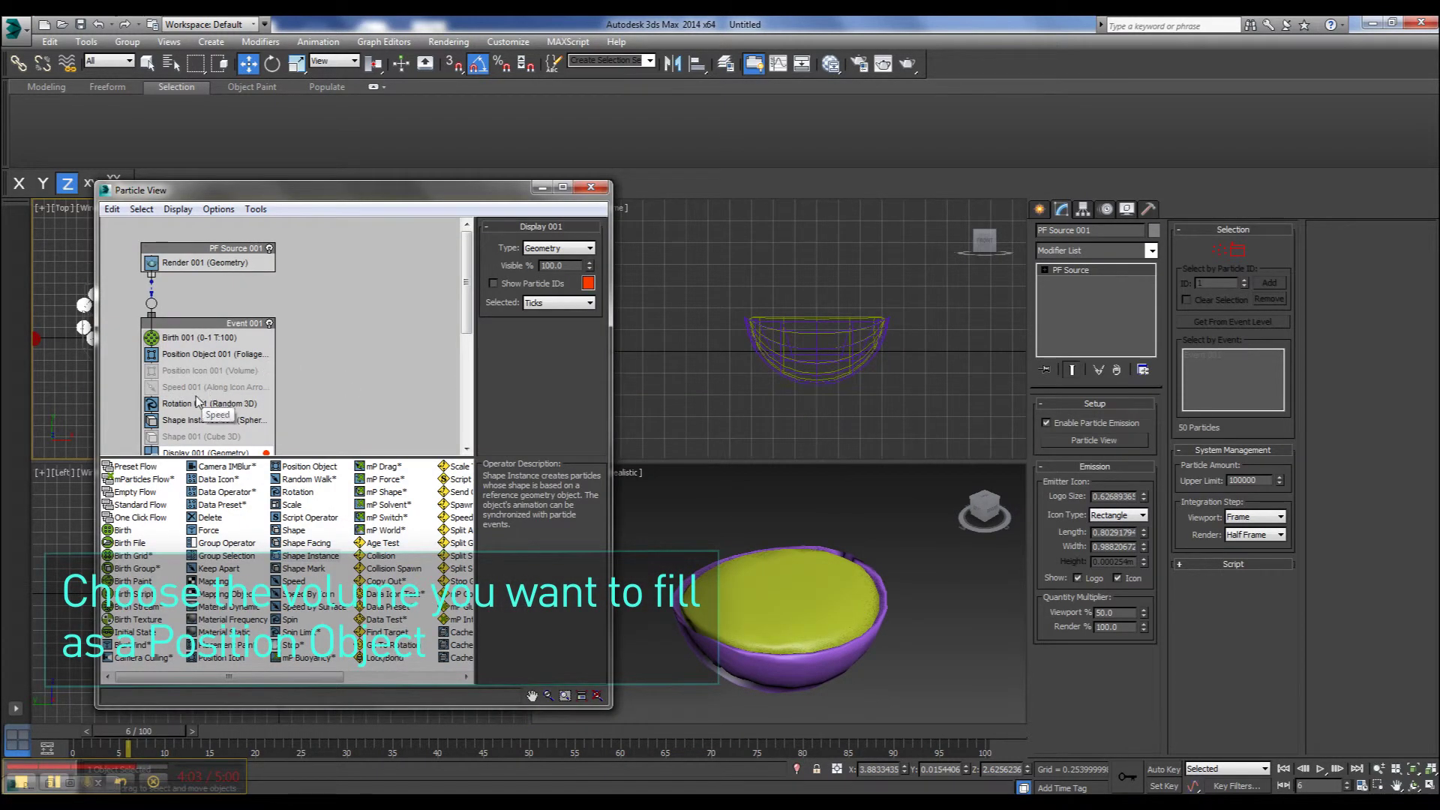
click(187, 421)
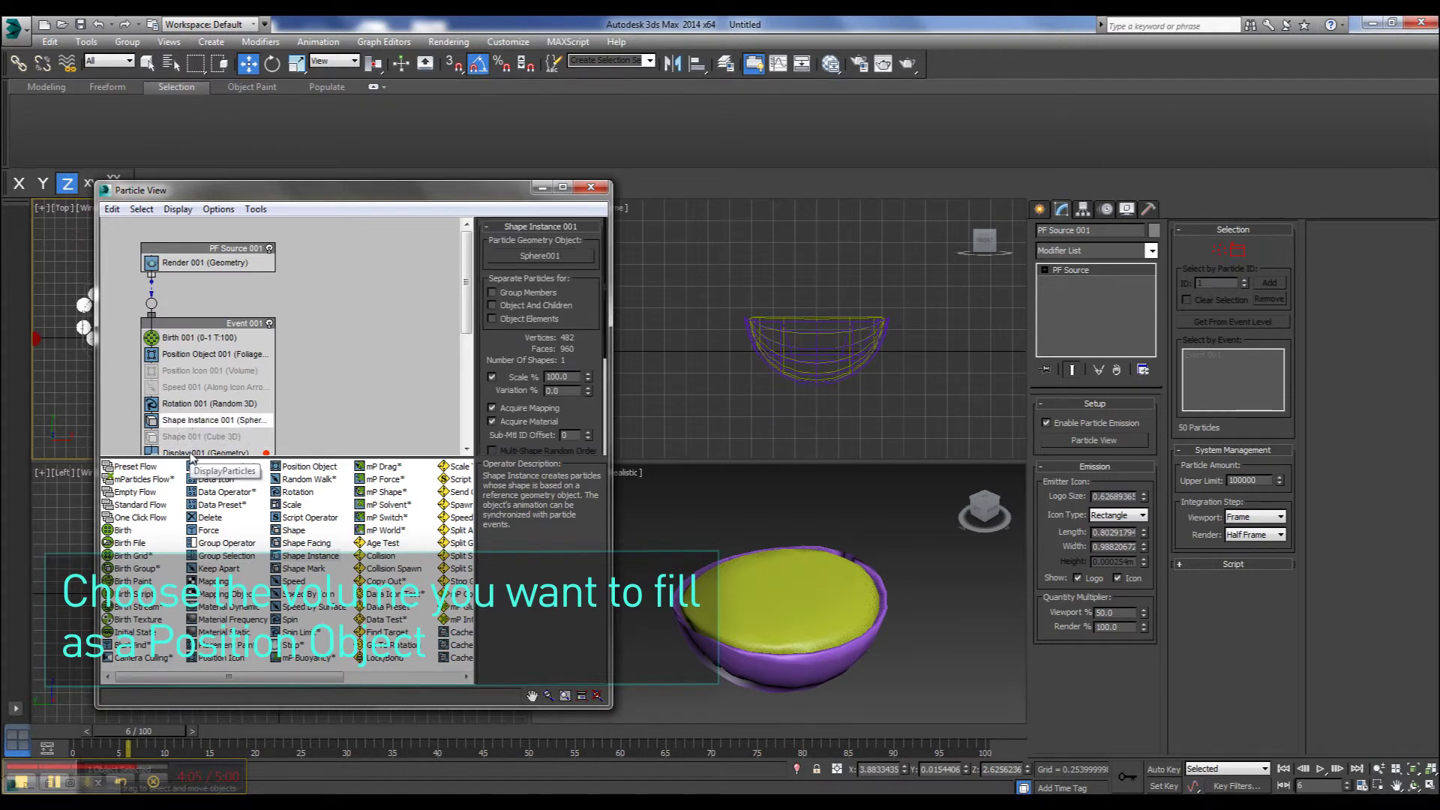
click(199, 354)
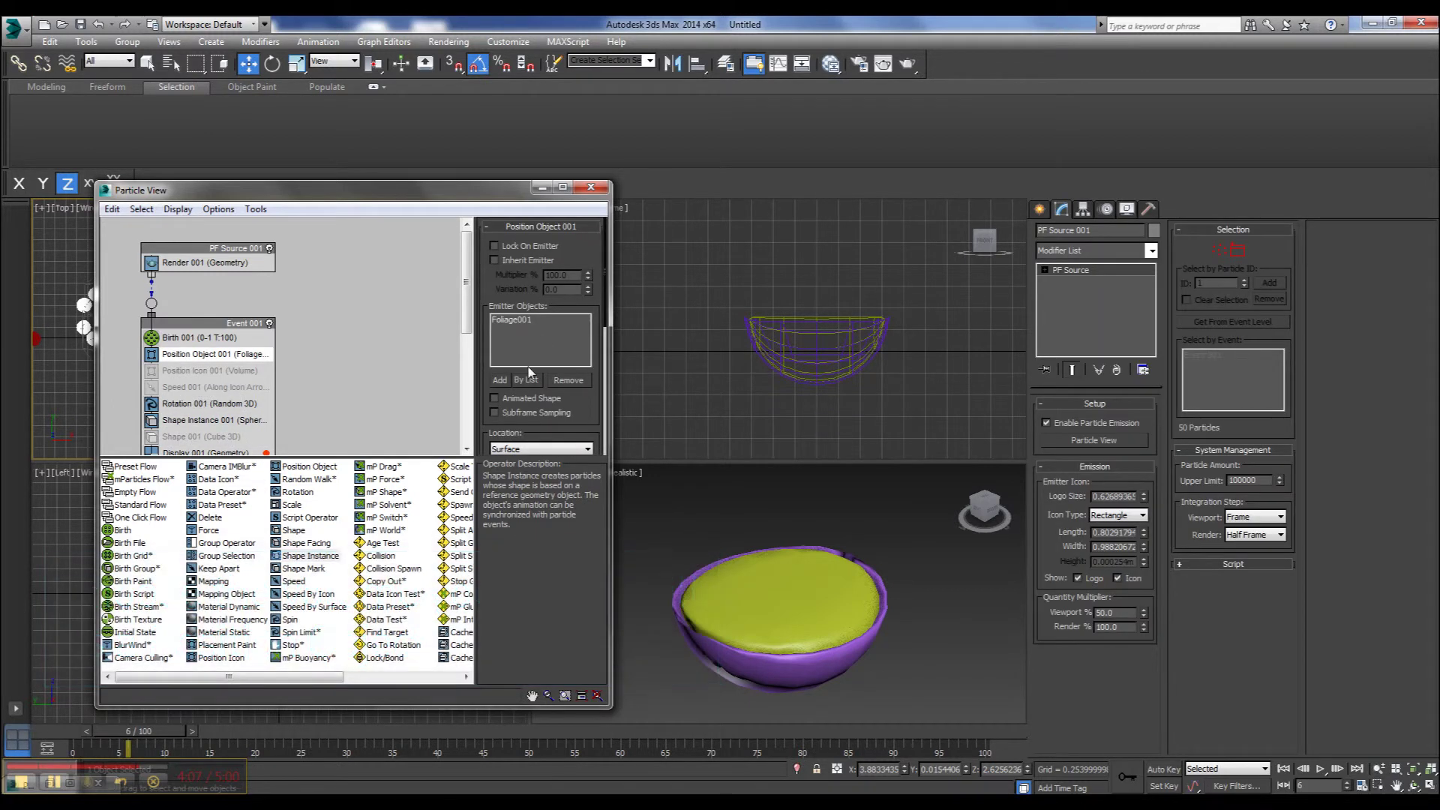
click(500, 381)
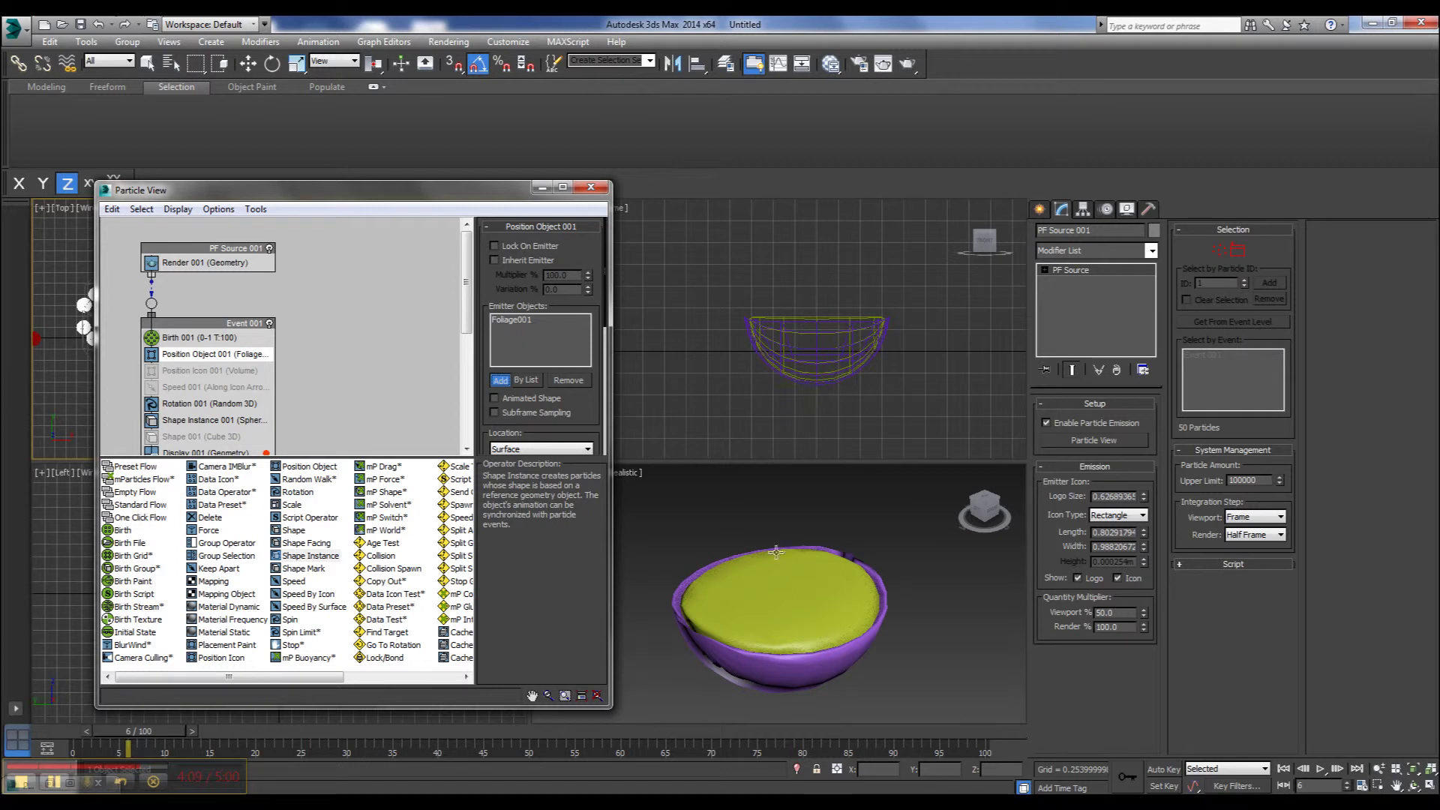
click(779, 581)
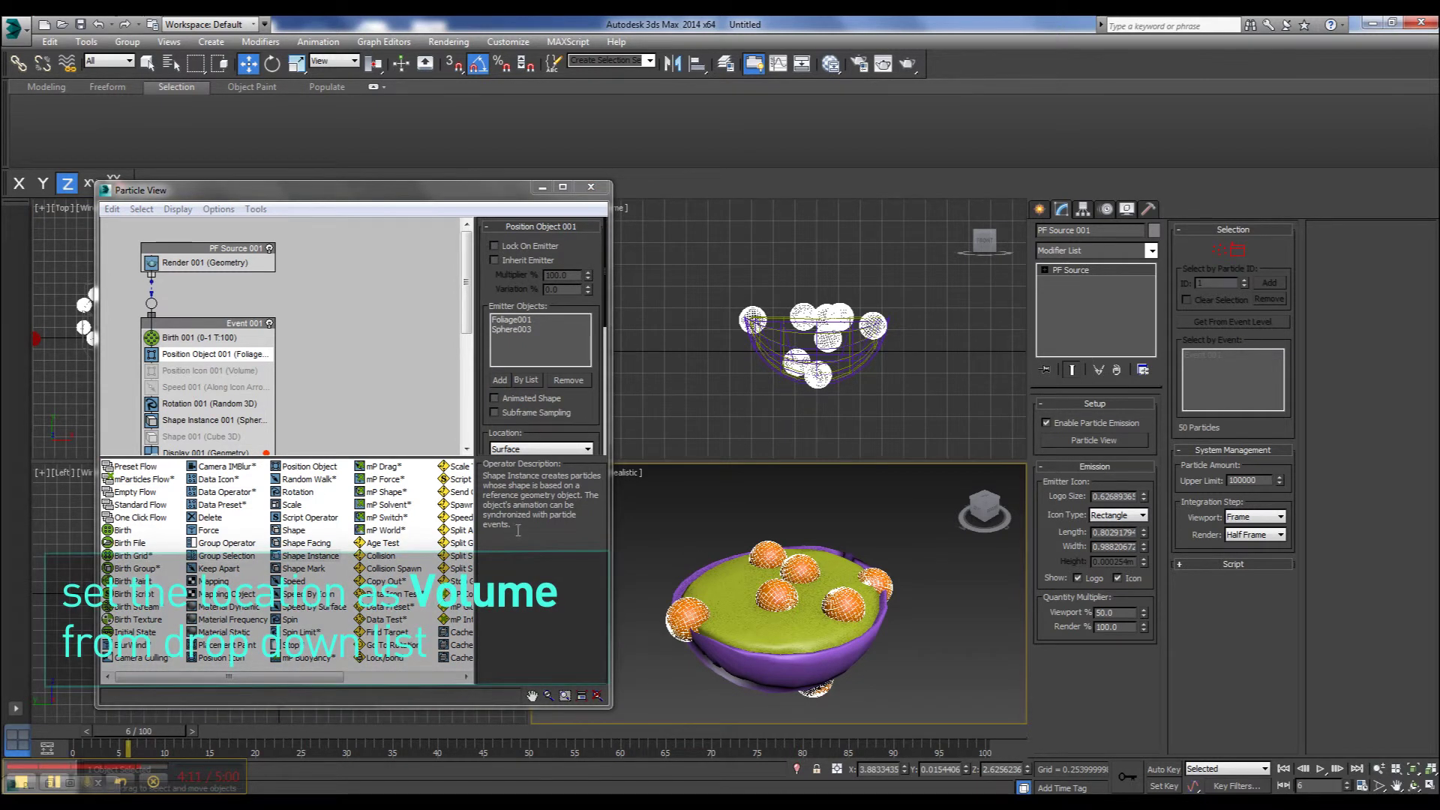
Set the particle Location to Volume and remove Foliage001 from the emitter list
drag(476, 418, 468, 306)
click(518, 339)
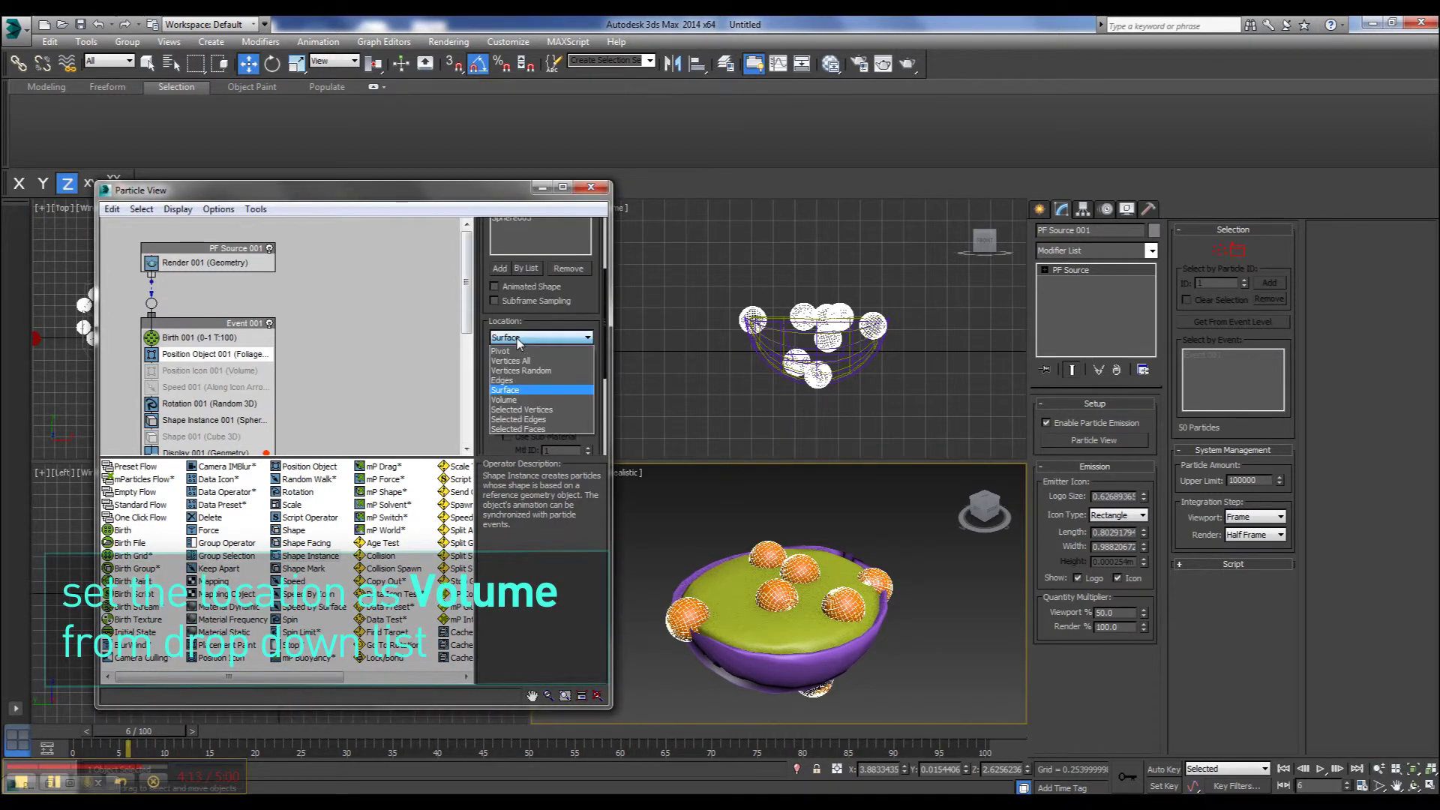
click(502, 400)
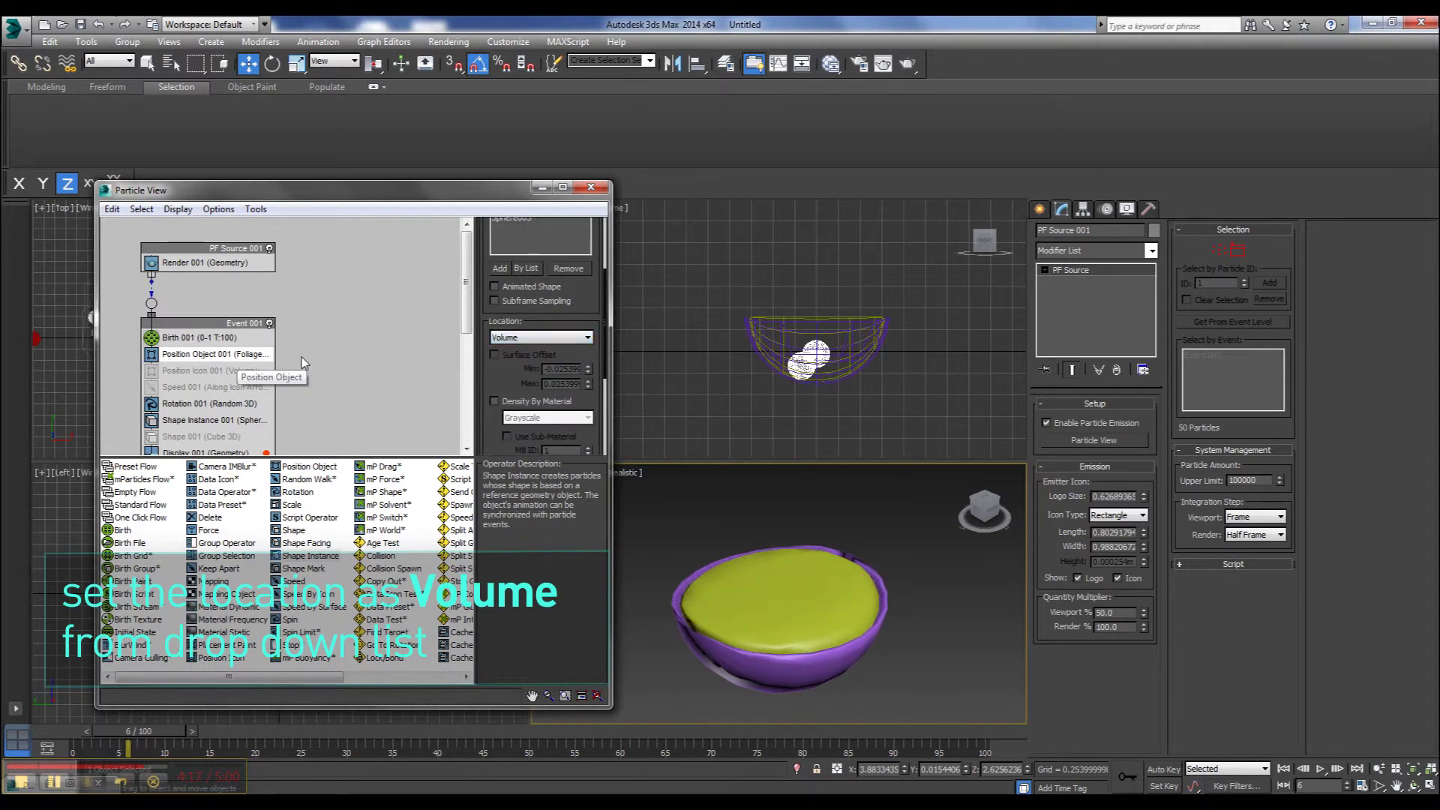
drag(483, 279, 489, 323)
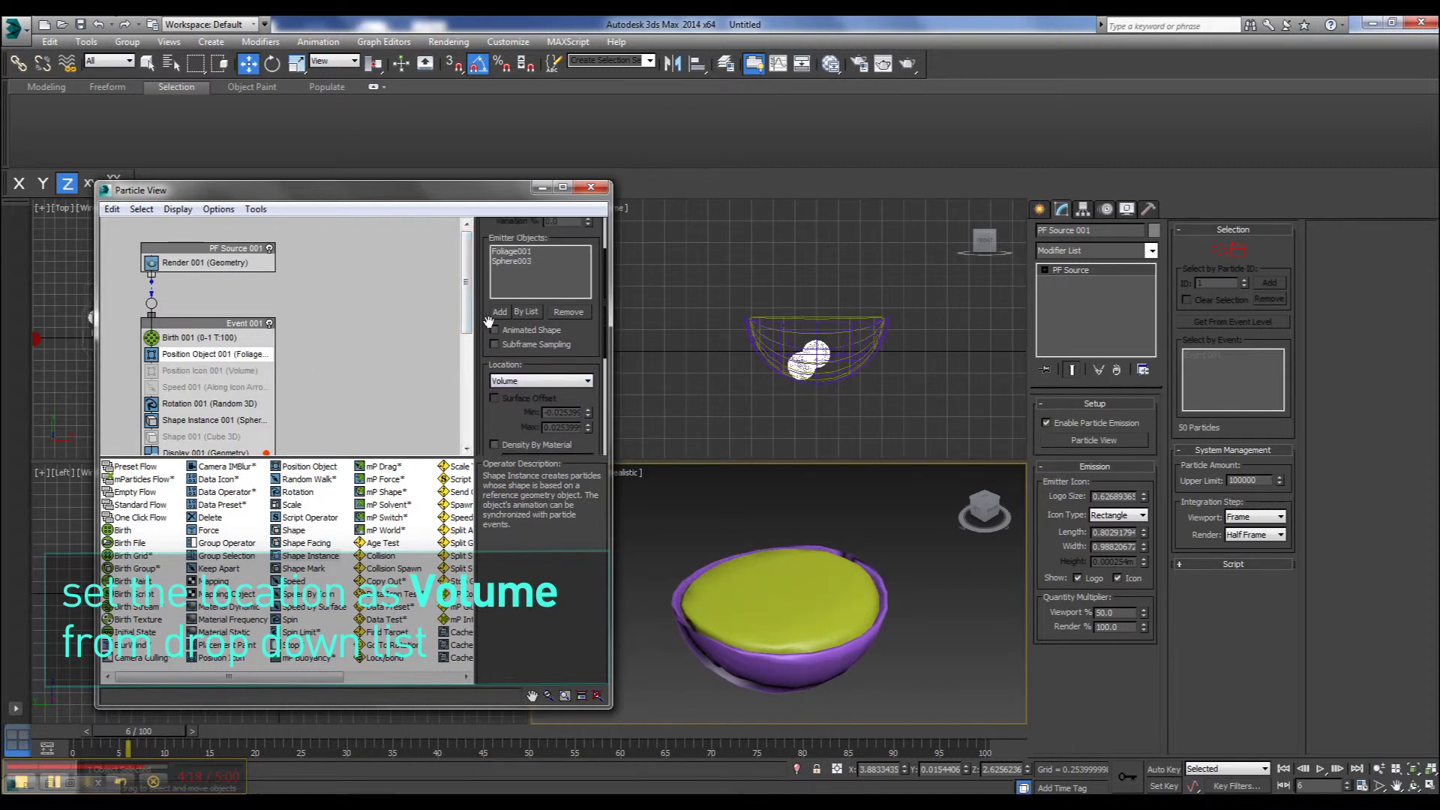
click(512, 253)
click(565, 313)
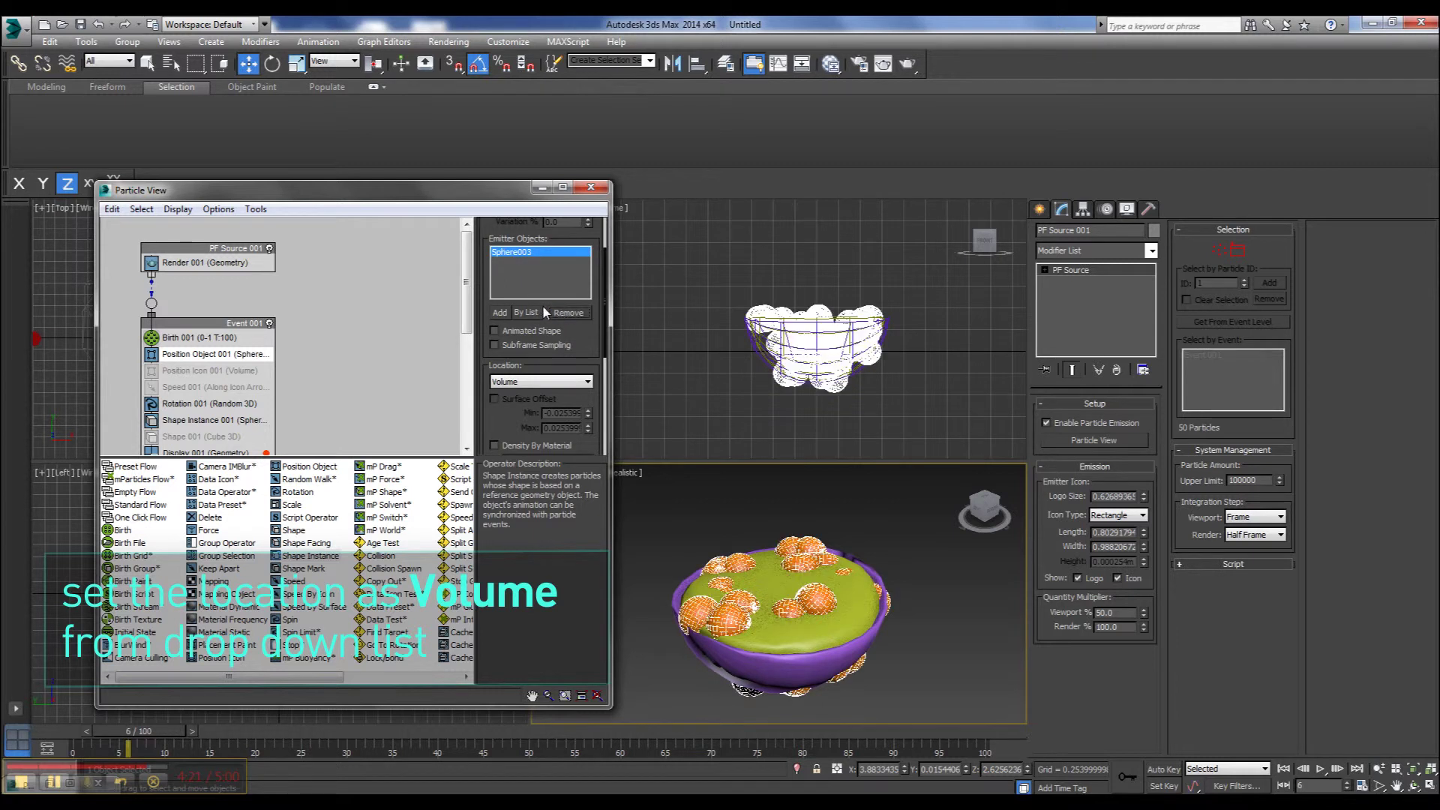
Select among the bowl, the particle system and the inner sphere, ending on Sphere003
click(804, 351)
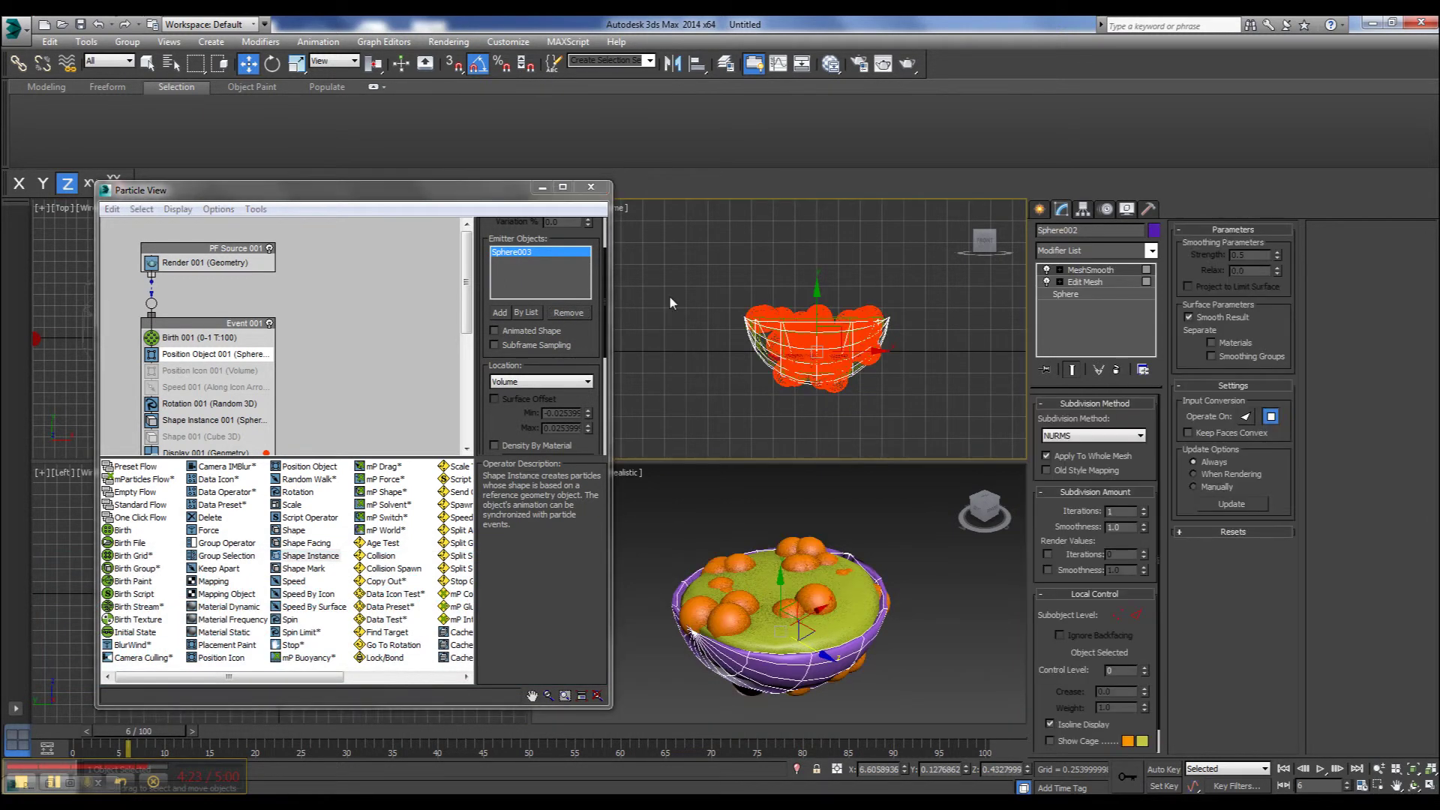
click(810, 354)
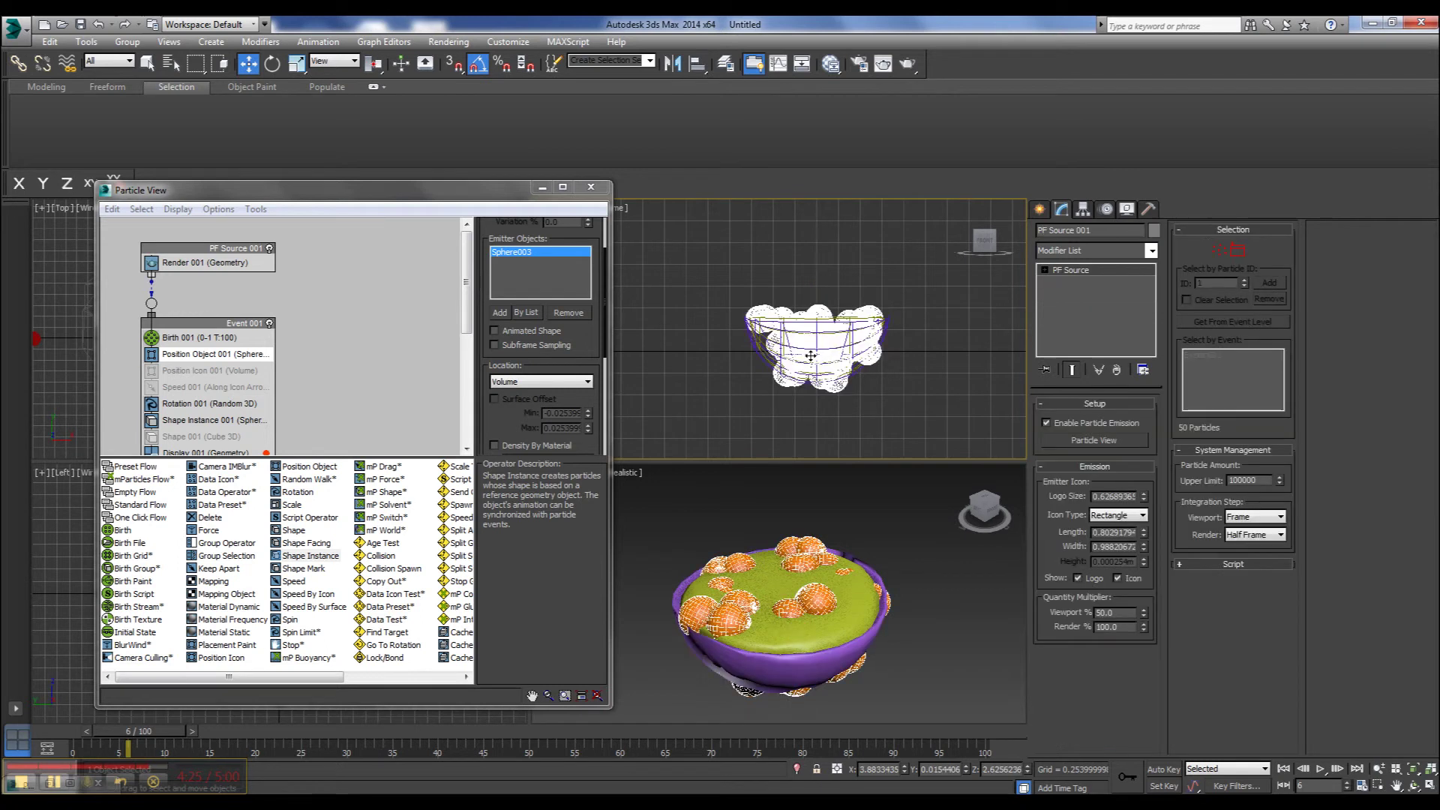
key(r)
click(806, 353)
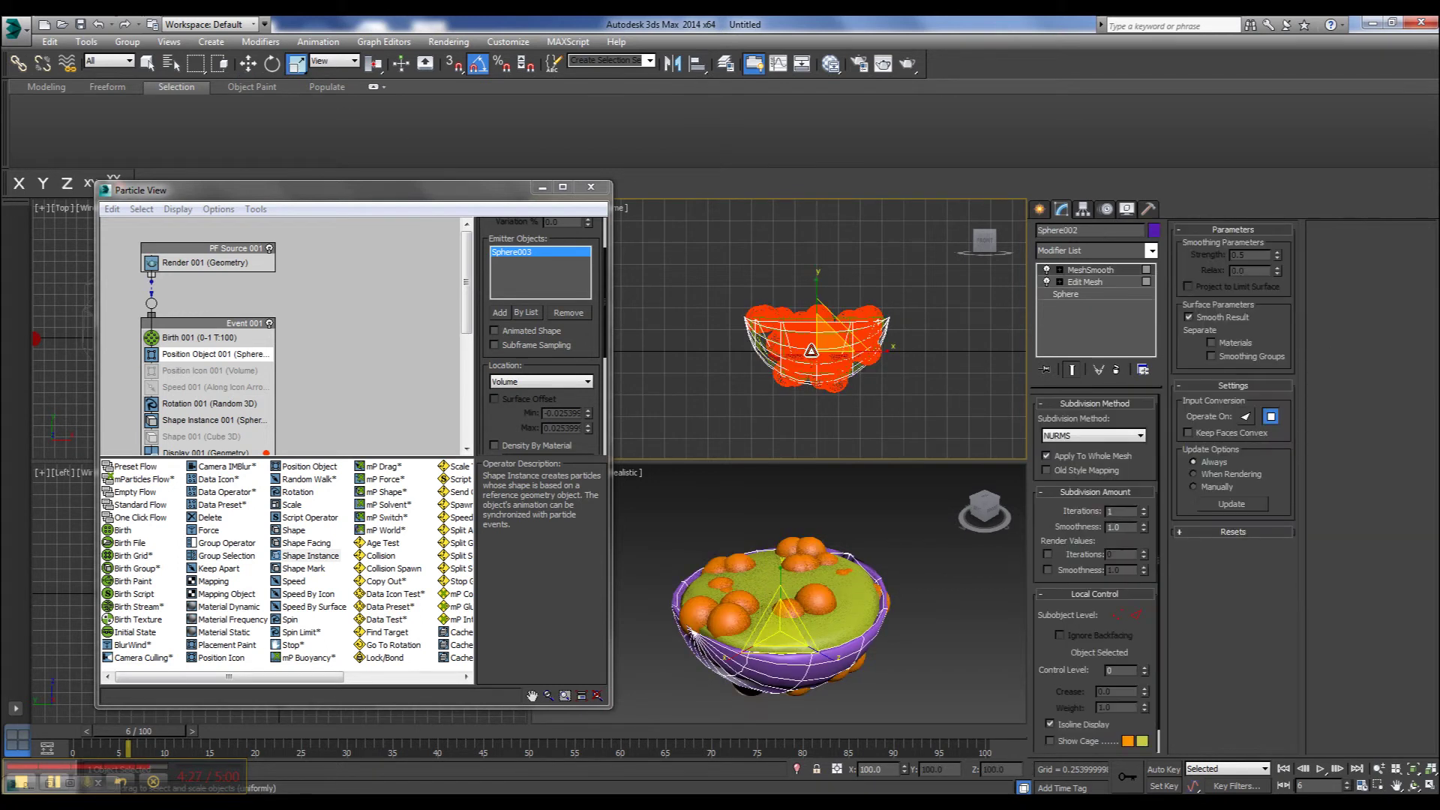
click(810, 342)
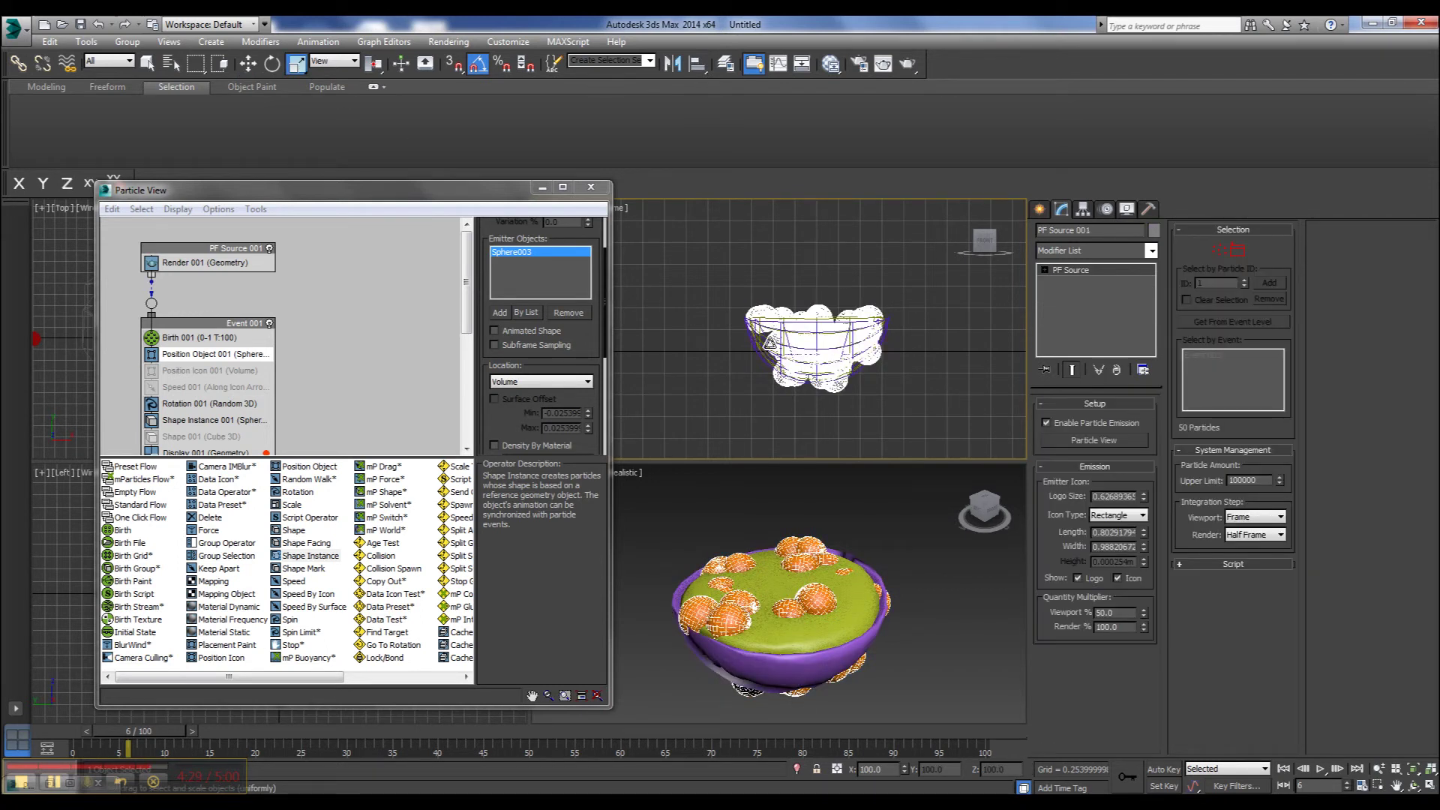
click(765, 343)
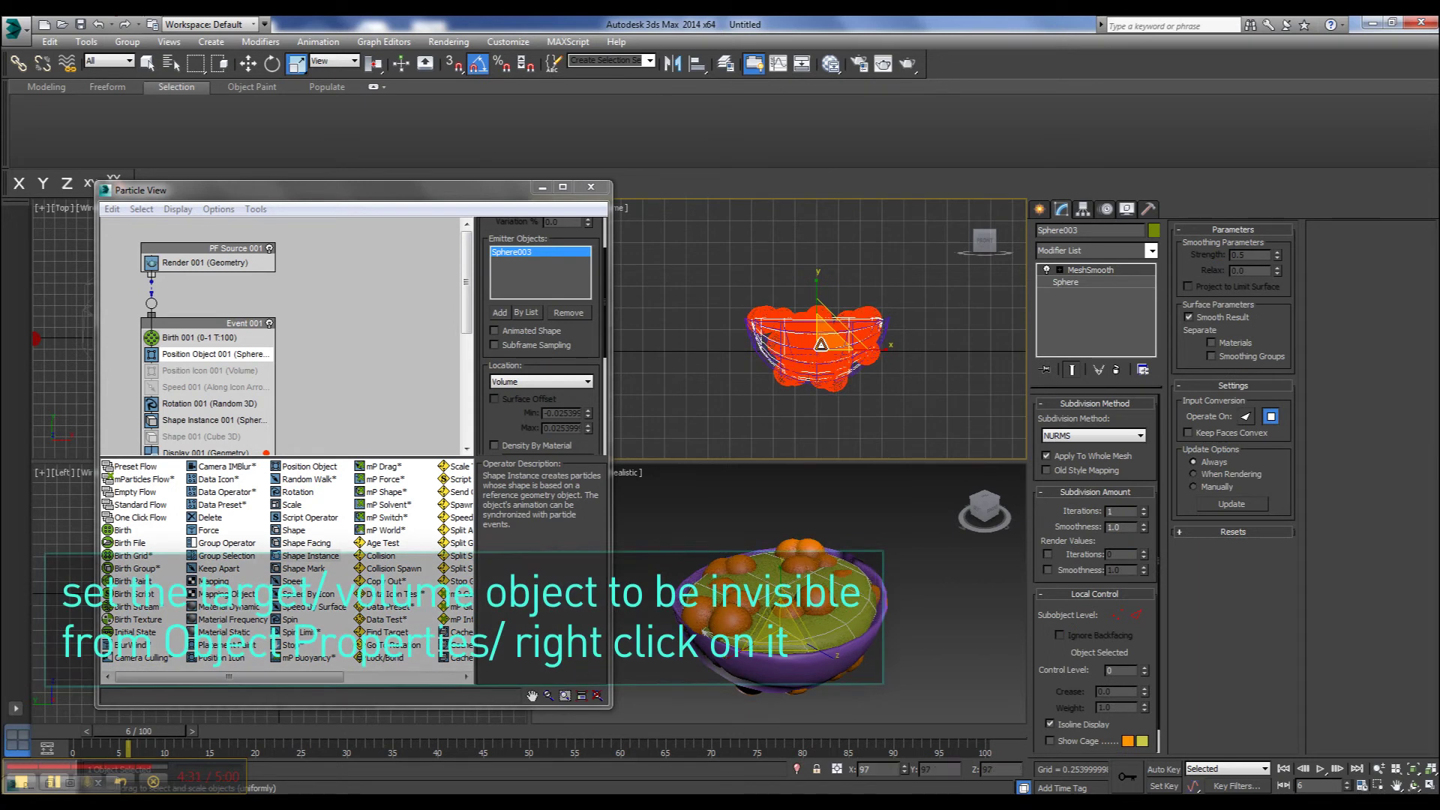
Set Sphere003's Object Properties rendering Visibility to 0, then clear the selection
right_click(819, 348)
click(863, 441)
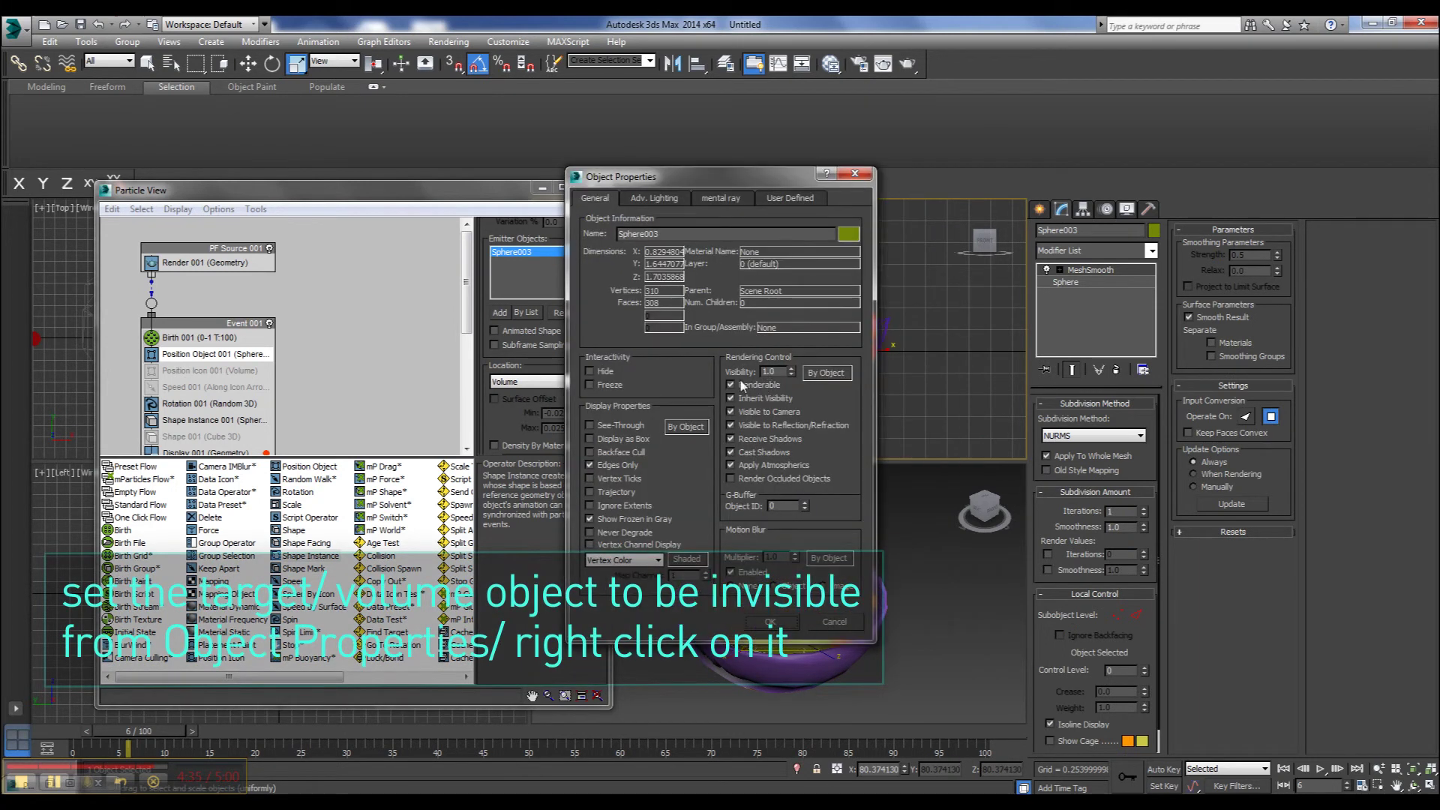
click(770, 371)
click(770, 621)
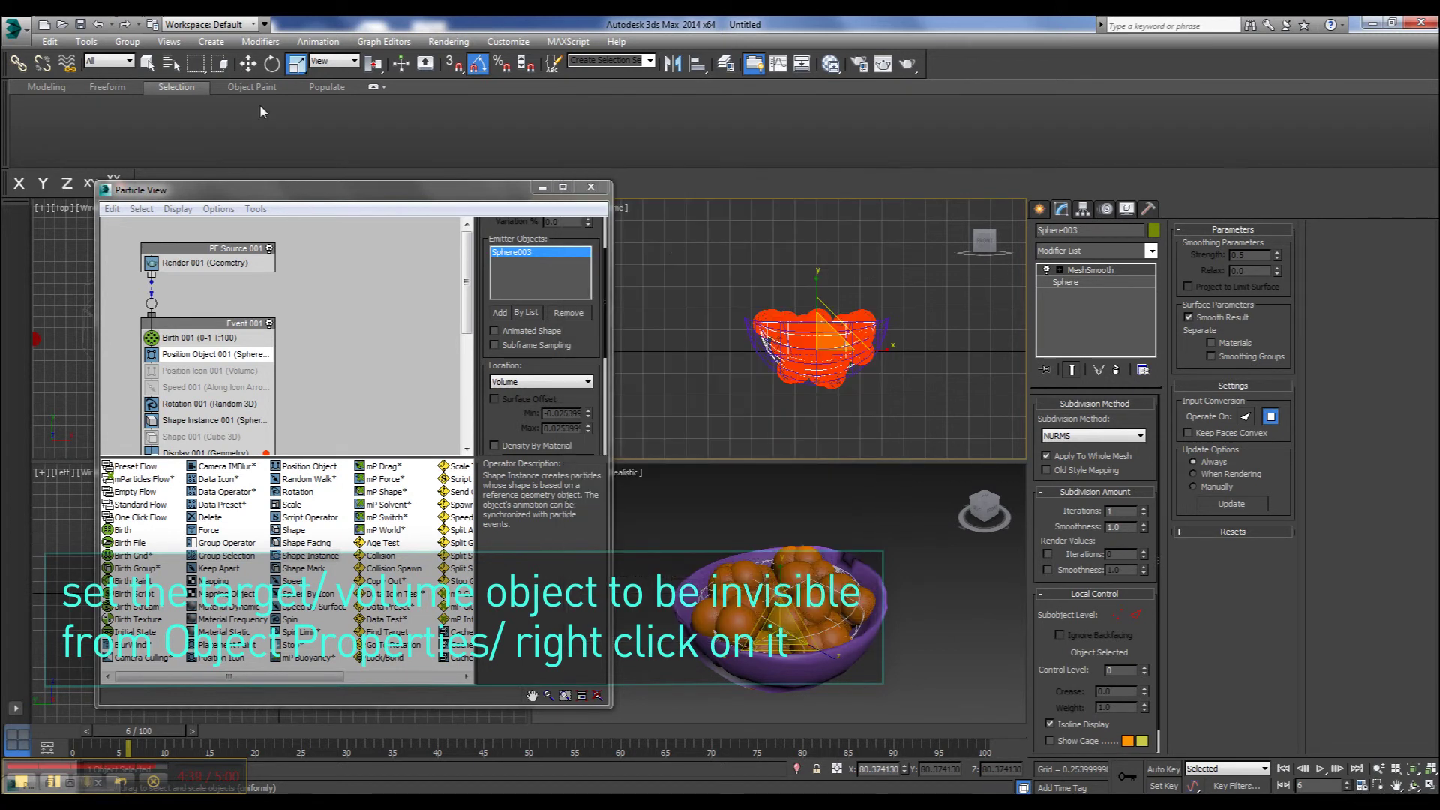
click(248, 63)
click(684, 345)
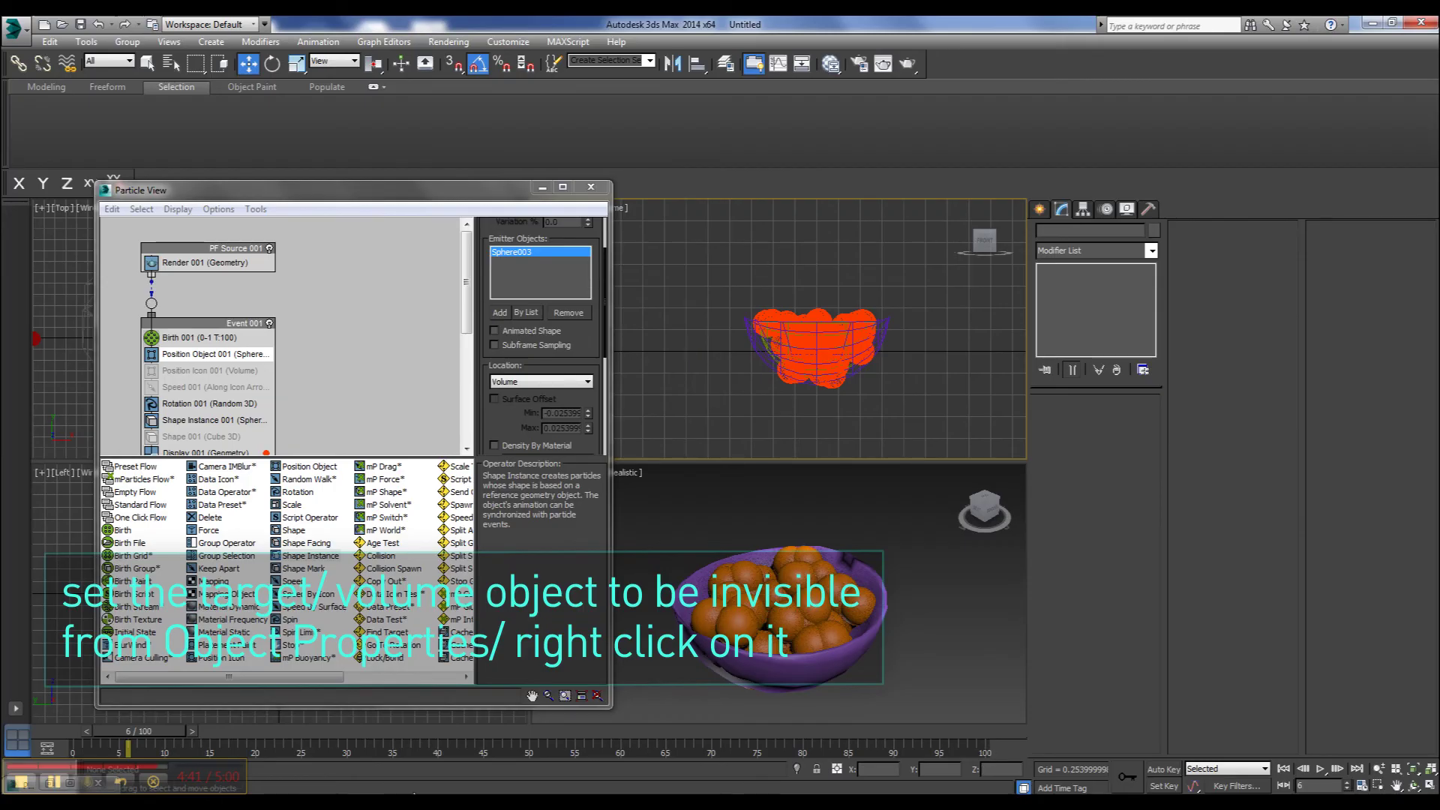